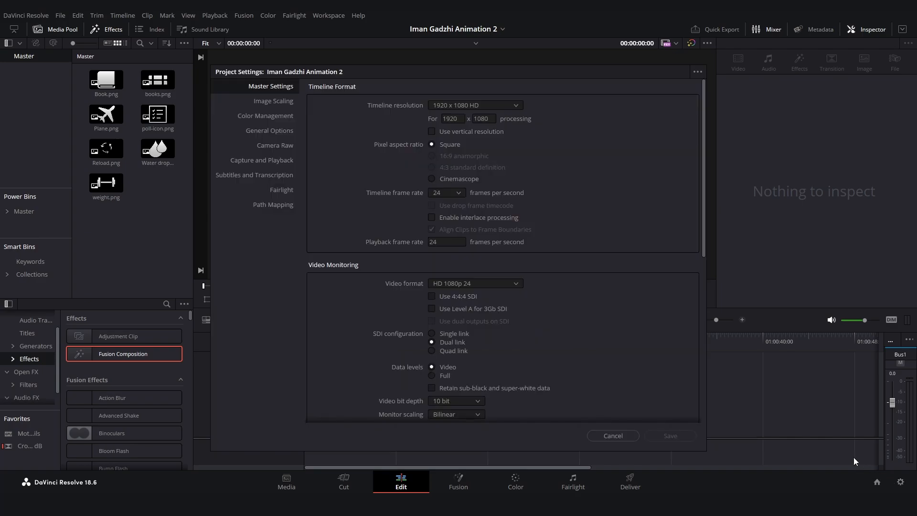
Set the project's timeline frame rate to 30 frames per second and save the project settings
click(447, 193)
click(448, 267)
click(669, 435)
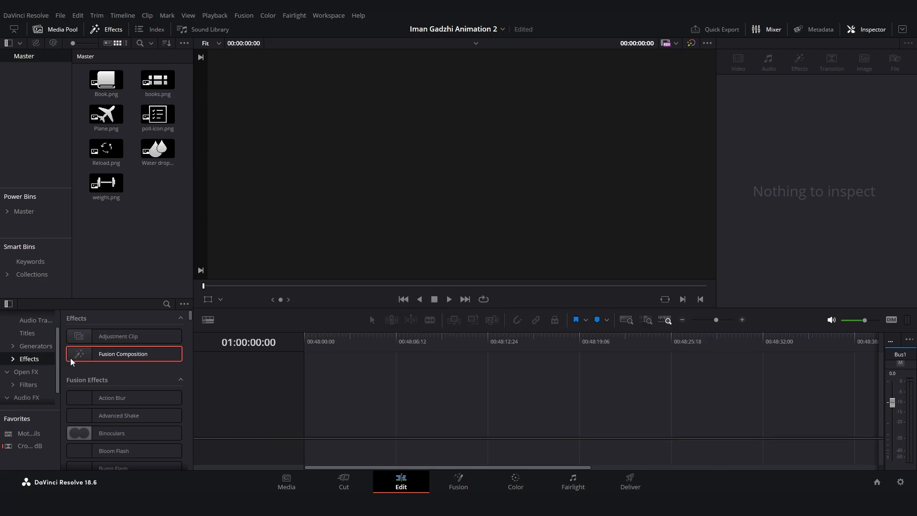
Place a Fusion Composition on the timeline and, in its Fusion node graph, connect a Background node to MediaOut1
drag(71, 361, 310, 399)
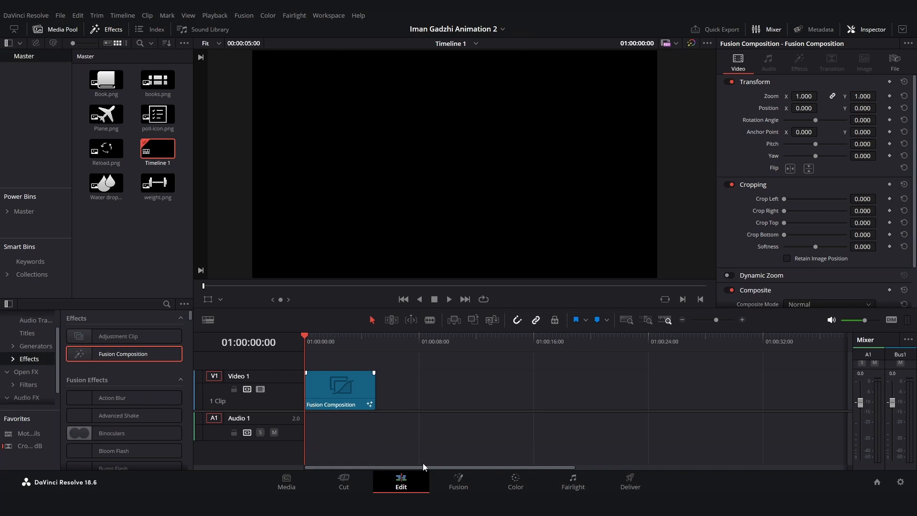
click(453, 480)
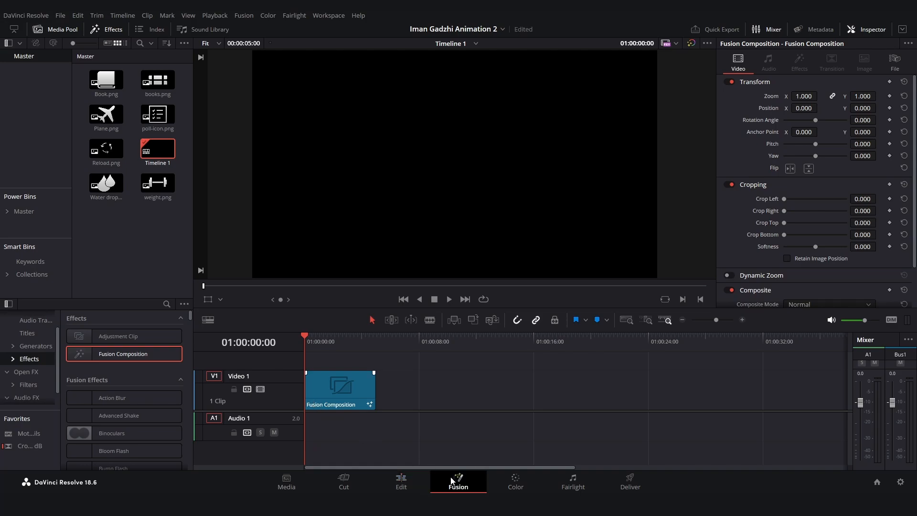
click(27, 385)
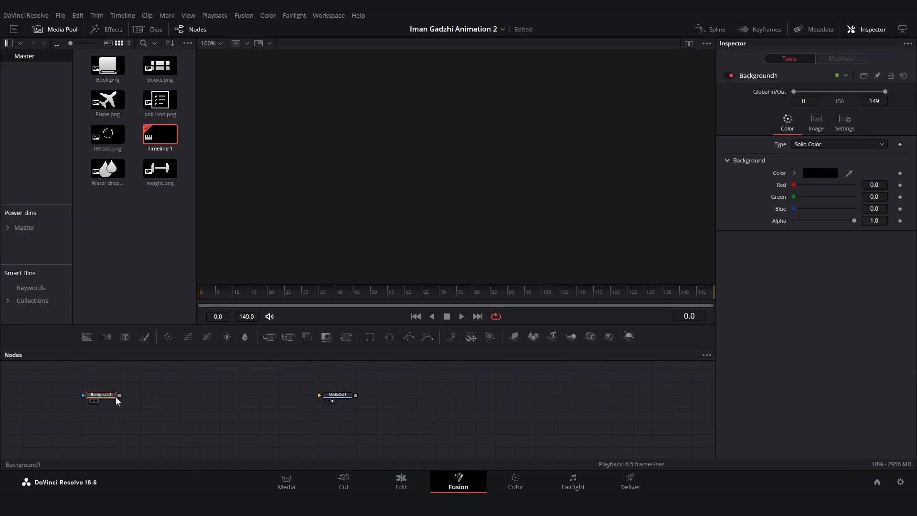
drag(118, 396, 325, 396)
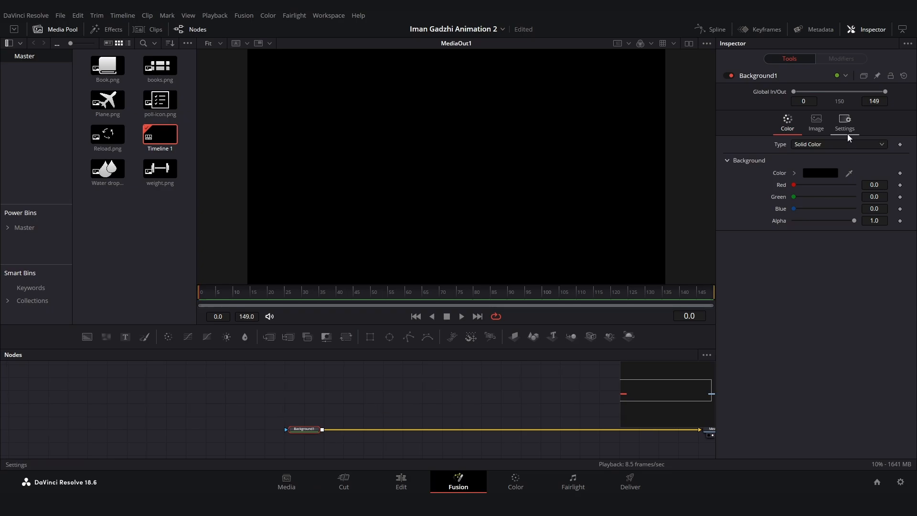
Make the background a linear gradient from black to blue #1500ff, running vertically from about Y 1.23 down to about Y -0.43
click(843, 145)
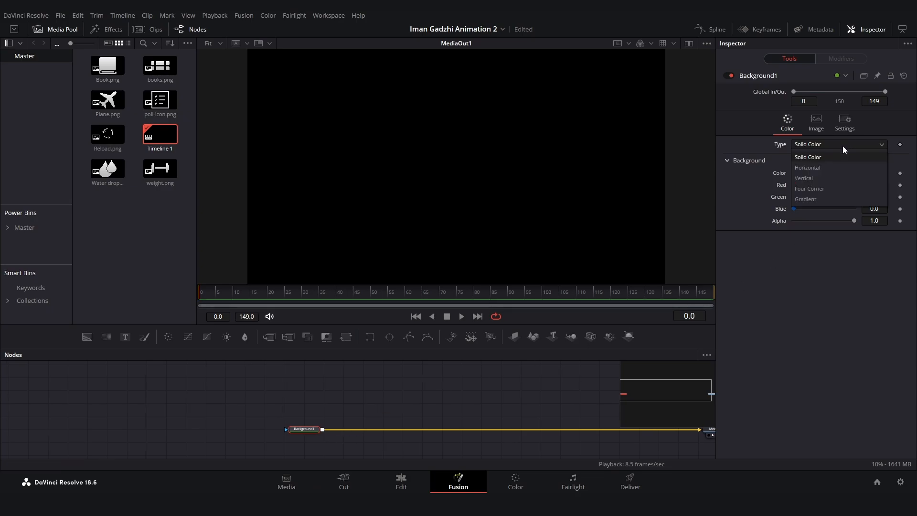
click(822, 202)
click(887, 214)
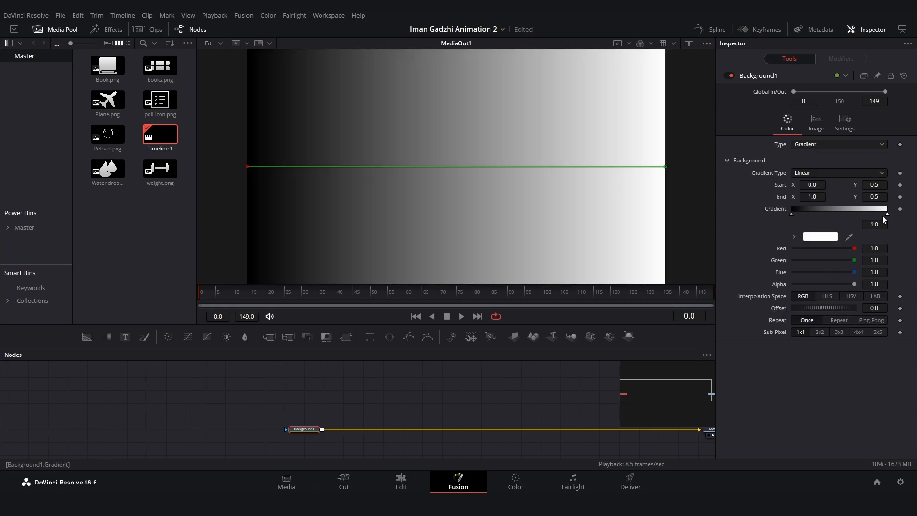
click(821, 237)
click(487, 165)
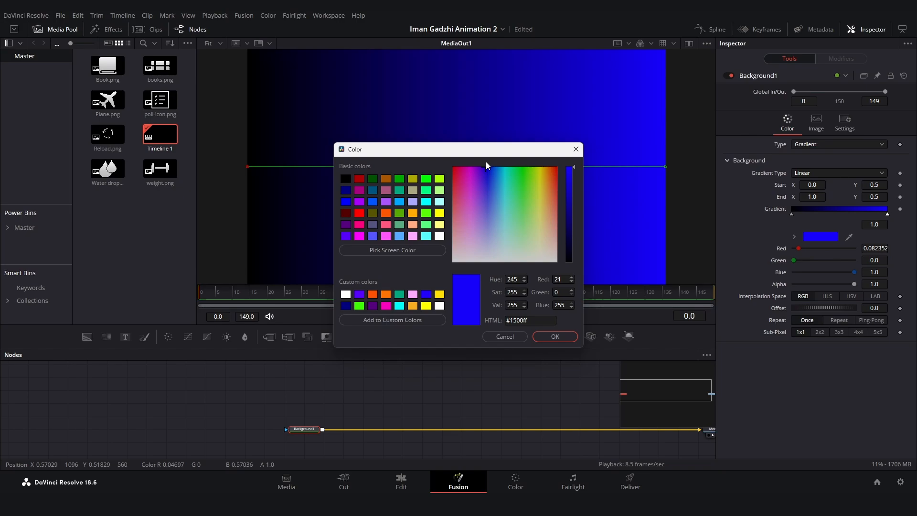
key(Return)
drag(248, 168, 396, 34)
drag(598, 178, 362, 342)
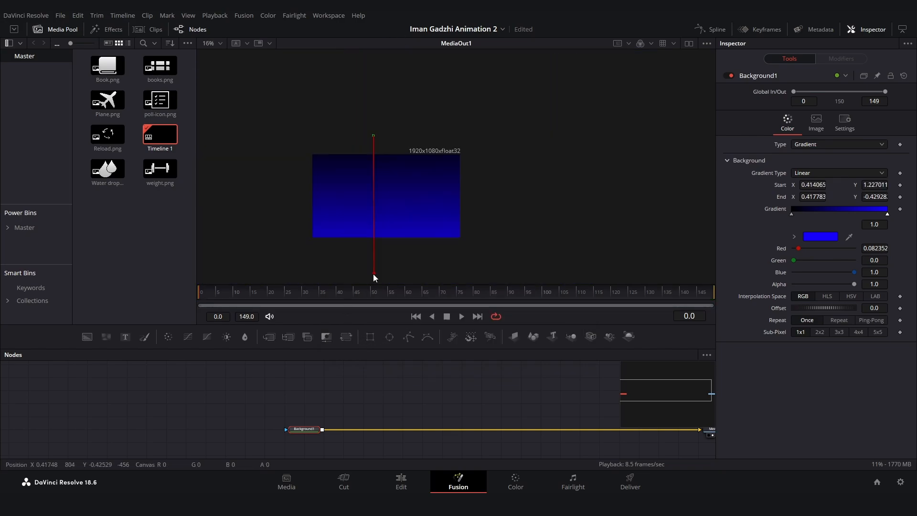
Merge a Text node over the background with the text "5"
drag(126, 336, 187, 400)
click(240, 382)
click(799, 195)
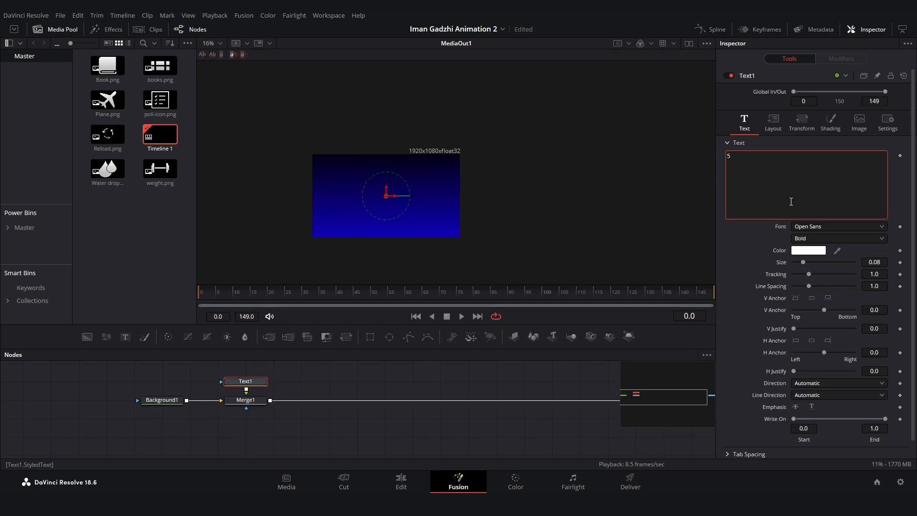
Set the font of the number 5 to Druk Wide Bold
click(812, 227)
drag(886, 377, 893, 243)
scroll(872, 310, down, 10)
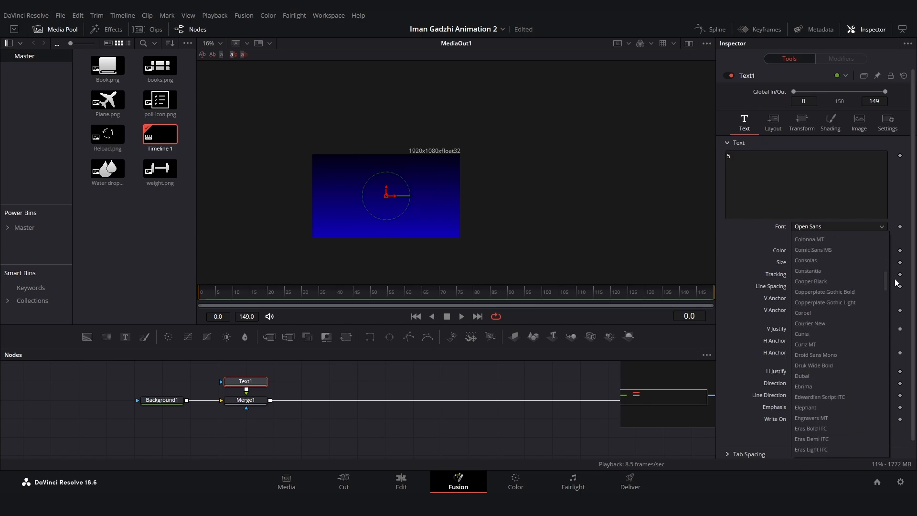
click(873, 324)
Enlarge the number 5 to a size of about 0.75
drag(803, 262, 893, 270)
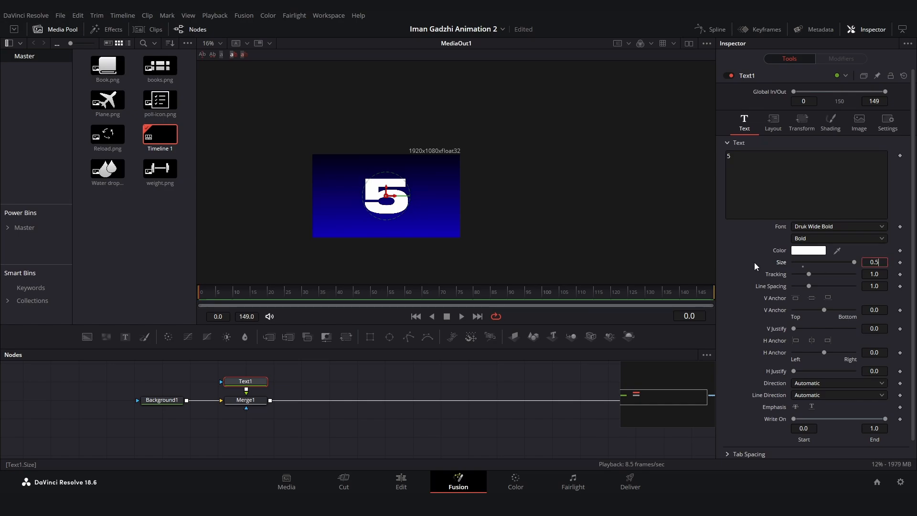
key(BackSpace)
text(7)
key(Return)
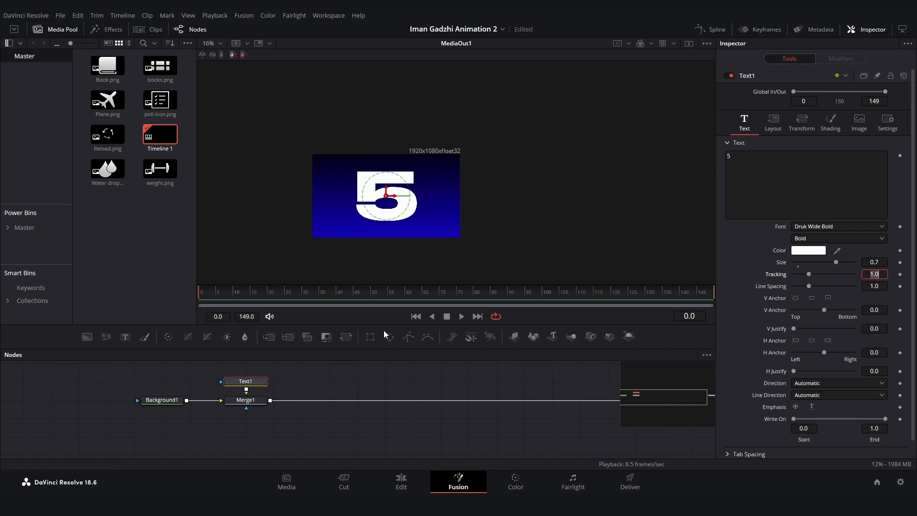
drag(875, 262, 885, 263)
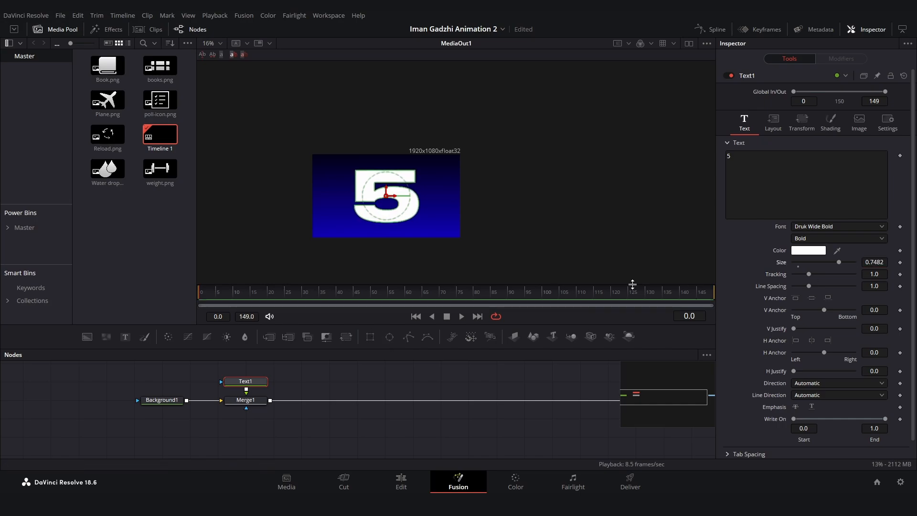
Add an opacity keyframe to the shading of the number 5 at frame 20
click(827, 131)
key(Right)
key(Right)
key(Right)
key(Right)
click(899, 220)
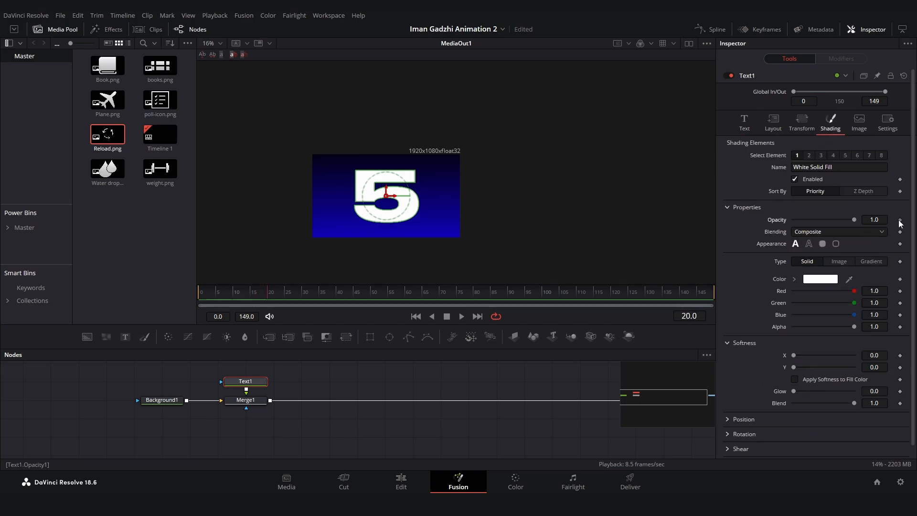
Set the shading opacity of the number 5 to 0.2 at frame 30
key(Right)
key(Right)
key(Right)
key(Right)
key(Right)
key(Right)
key(Right)
key(Right)
key(Right)
key(Right)
drag(854, 220, 801, 223)
double_click(883, 220)
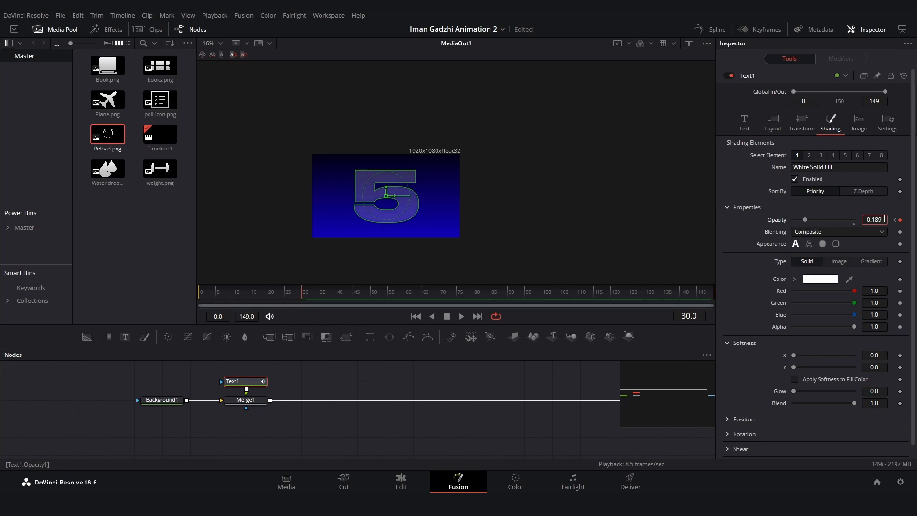
text(0.2)
key(Tab)
Return to the opacity keyframe at frame 20 and set the number's opacity there to 0
click(895, 220)
text(0)
key(Tab)
click(603, 207)
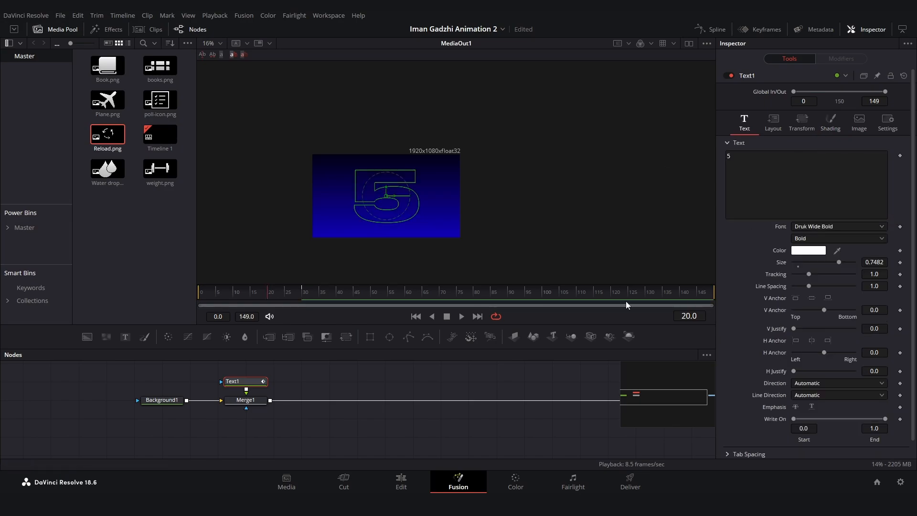
Animate the number's size from 0.85 at frame 20 to 0.7482 at frame 30, and play the animation back
right_click(901, 264)
click(867, 269)
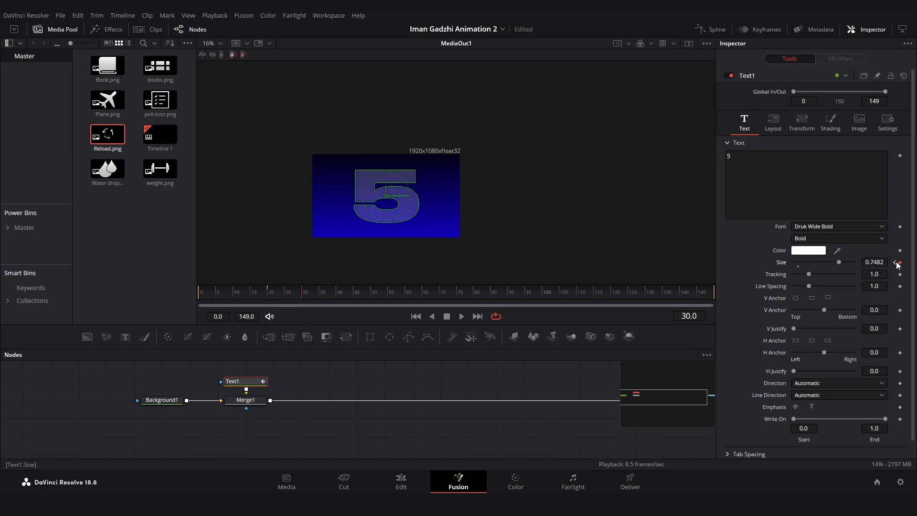
text(0.85)
key(Return)
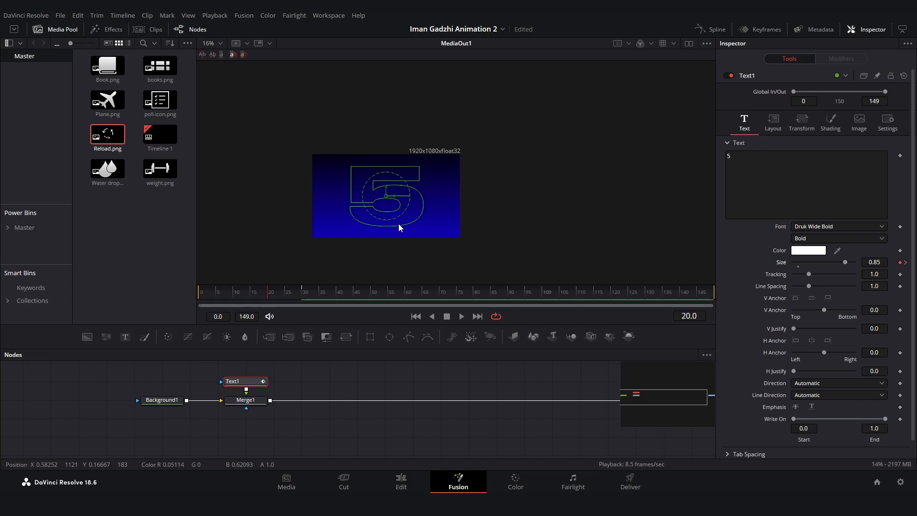
key(space)
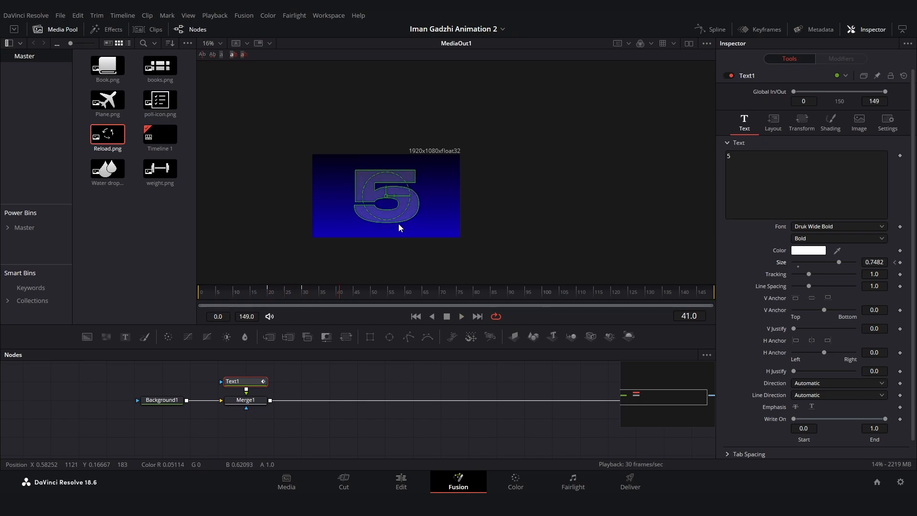
Merge a second Text node after Merge1 with the text "Simple"
drag(411, 378, 360, 395)
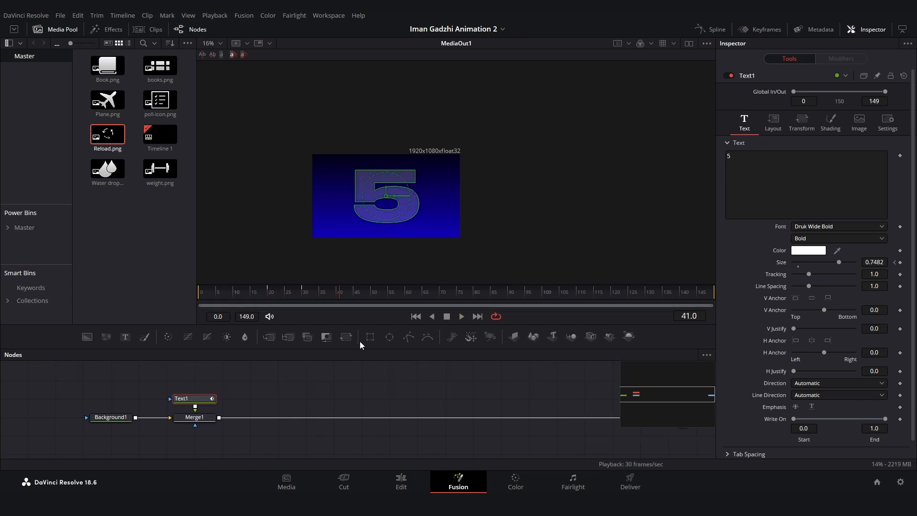
drag(325, 375, 299, 399)
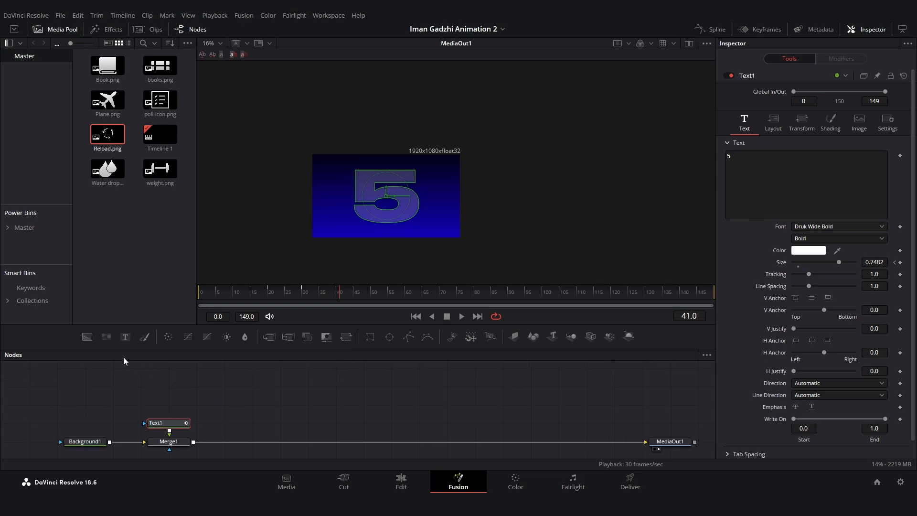
drag(128, 337, 193, 443)
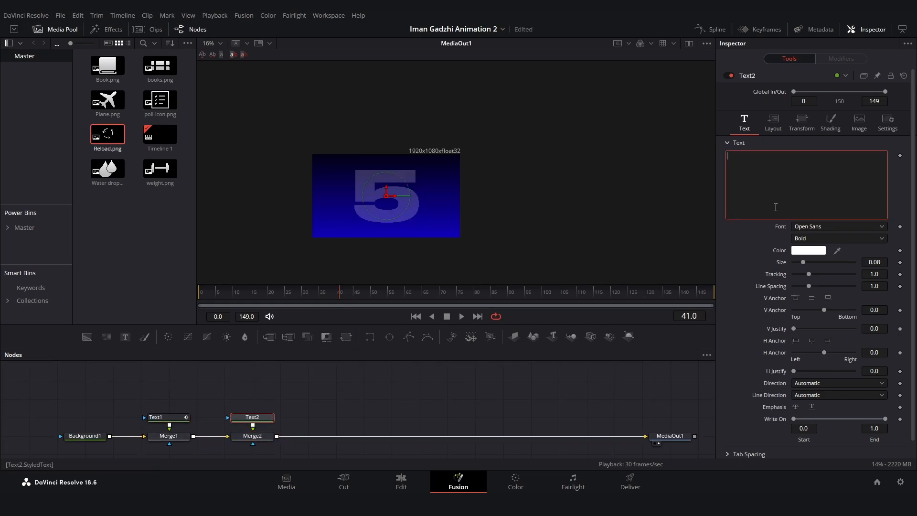
text(mple)
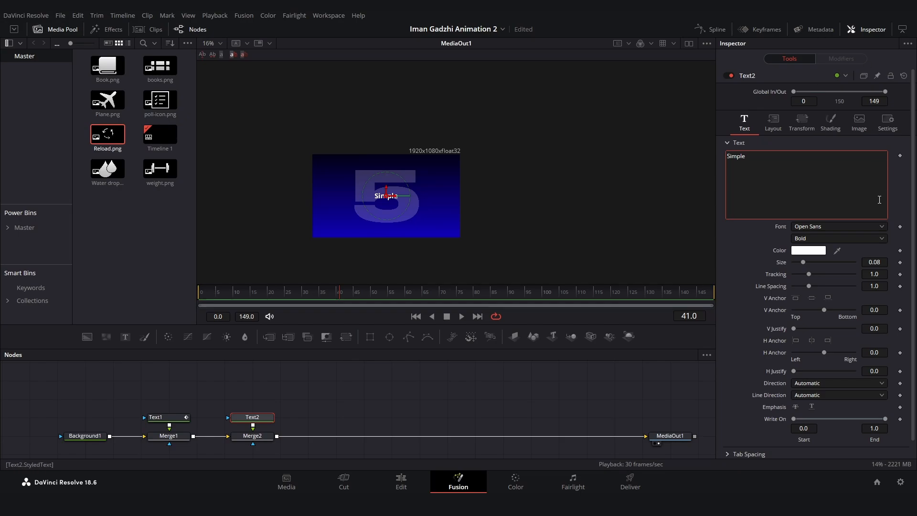
Set the "Simple" text's font to Druk Wide Bold and its size to 0.073
click(822, 229)
scroll(804, 402, down, 15)
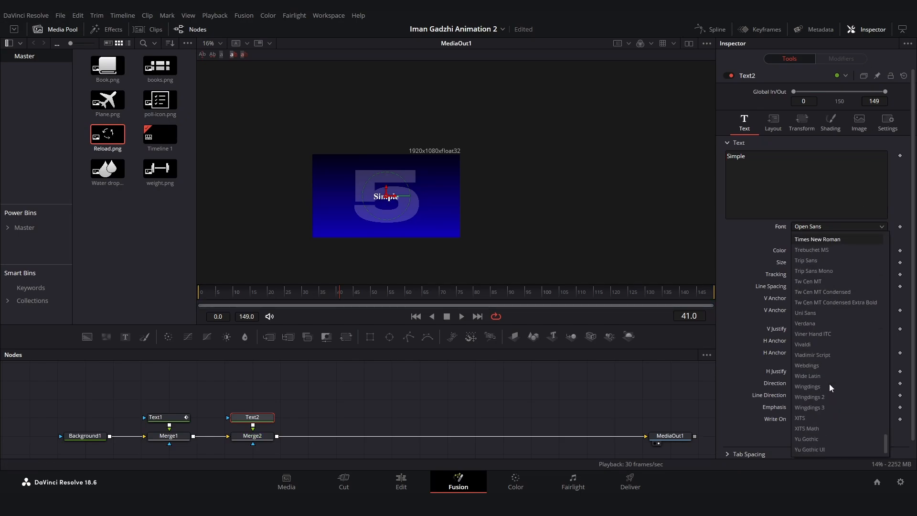
scroll(824, 257, up, 20)
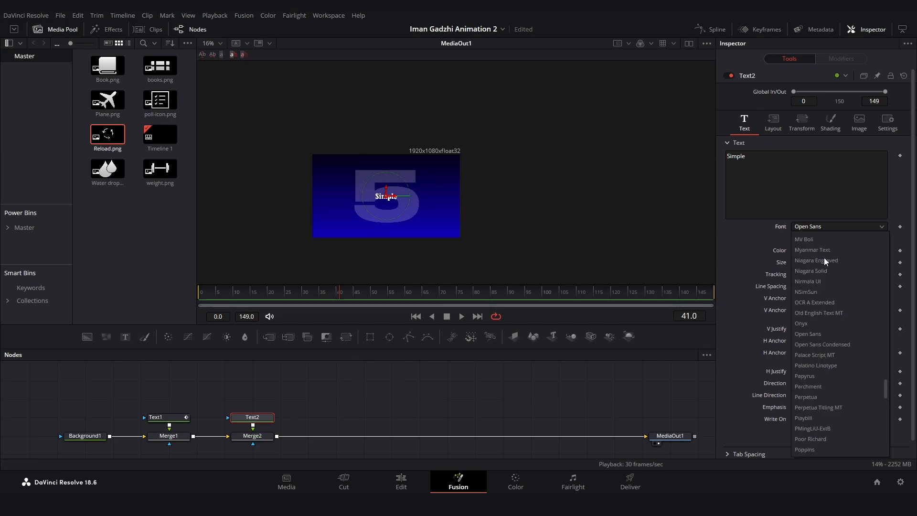
scroll(825, 256, up, 10)
click(823, 391)
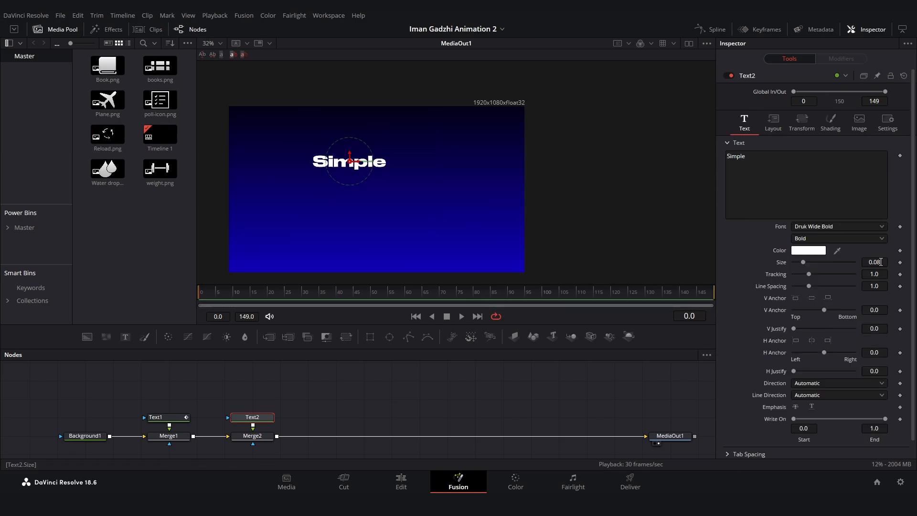
drag(881, 262, 876, 262)
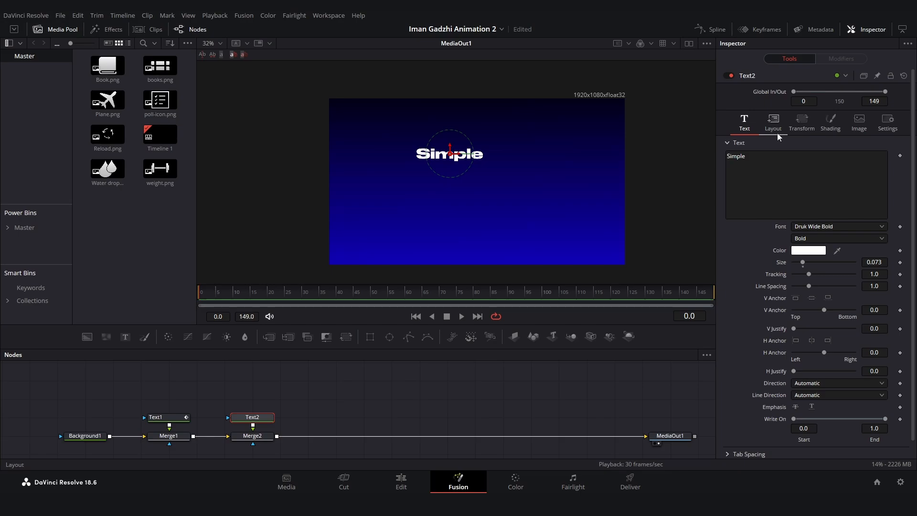
Shade the "Simple" text with a gradient from grey #828282 to white, with the white stop at about 0.45
click(830, 122)
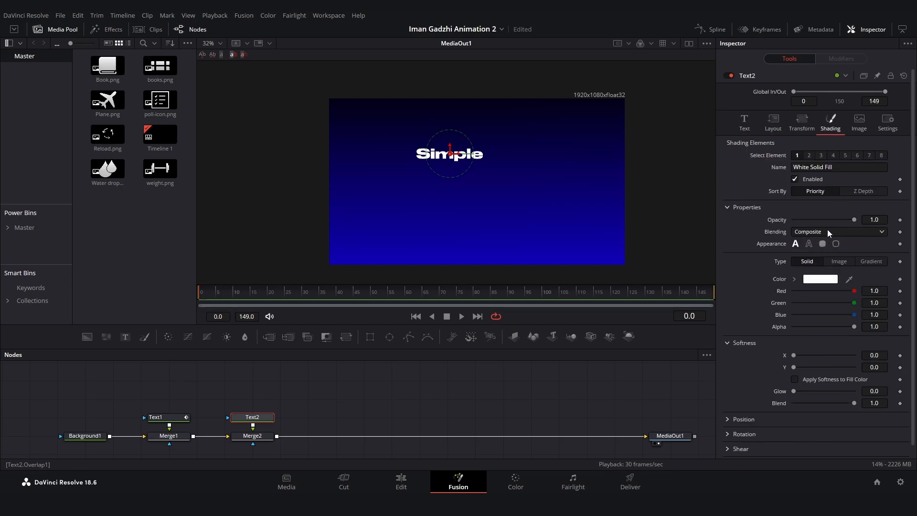
click(865, 262)
click(810, 306)
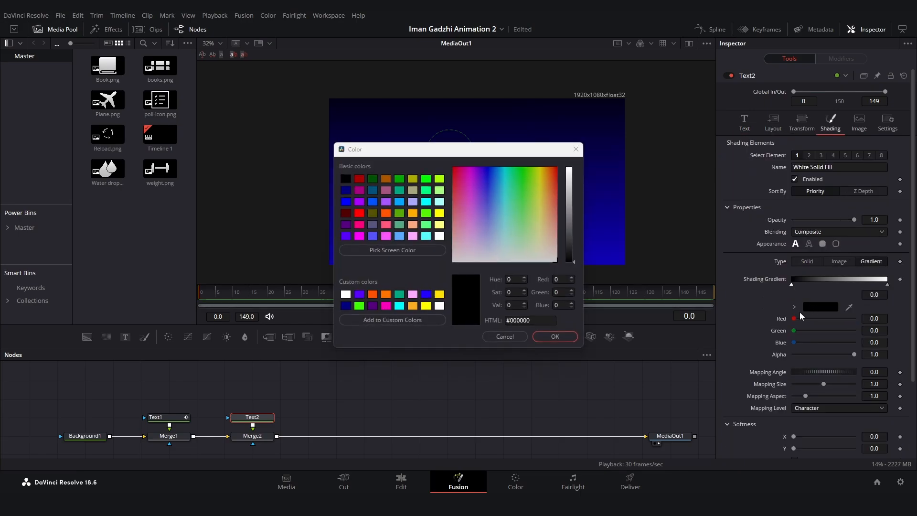
drag(567, 232, 574, 213)
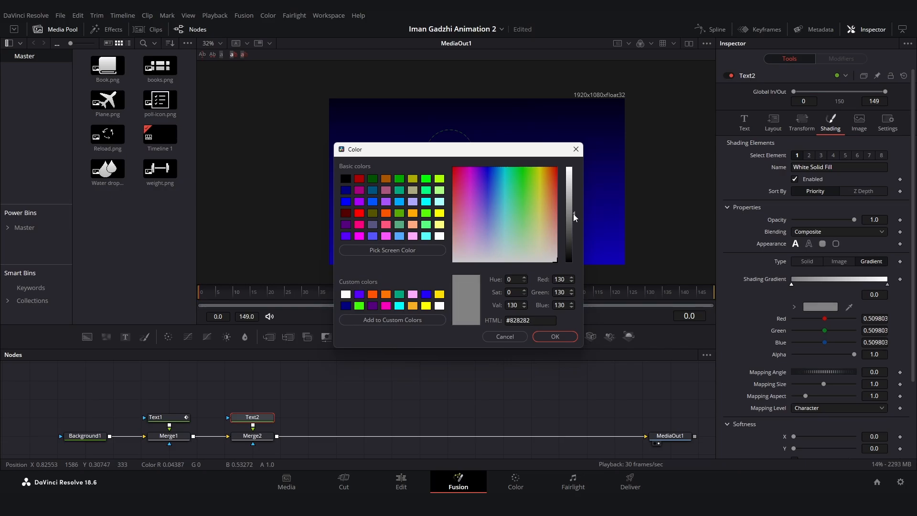
click(555, 336)
mouse_move(793, 284)
mouse_down()
mouse_move(831, 291)
mouse_move(789, 290)
mouse_up()
drag(888, 285, 835, 286)
scroll(427, 192, up, 2)
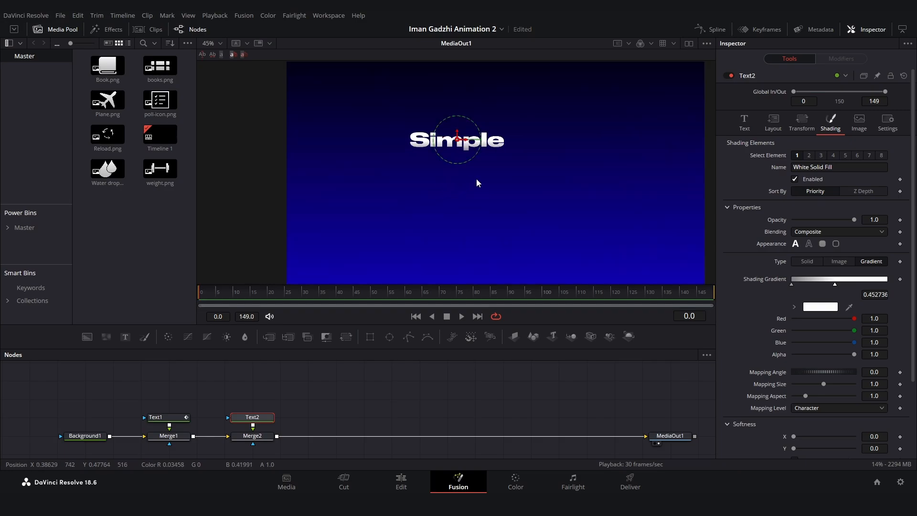
Set the layout center X of the "Simple" text to 0.4
scroll(551, 231, down, 3)
click(773, 123)
click(818, 167)
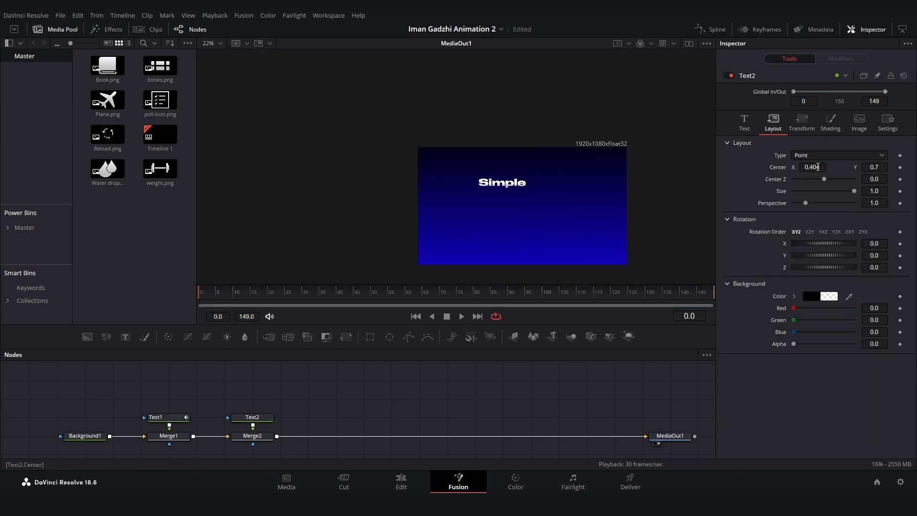
drag(819, 168, 817, 167)
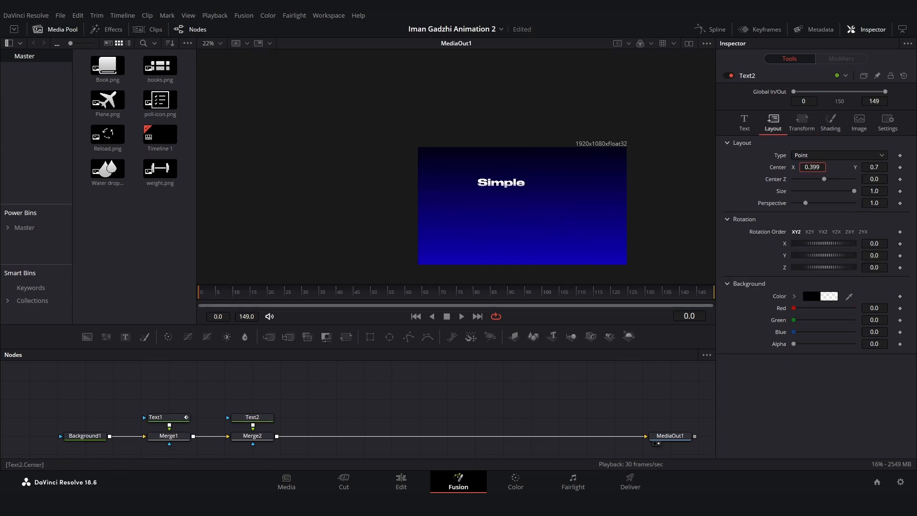
Keyframe the layout center of the "Simple" text at frames 15 and 20
click(243, 301)
click(253, 298)
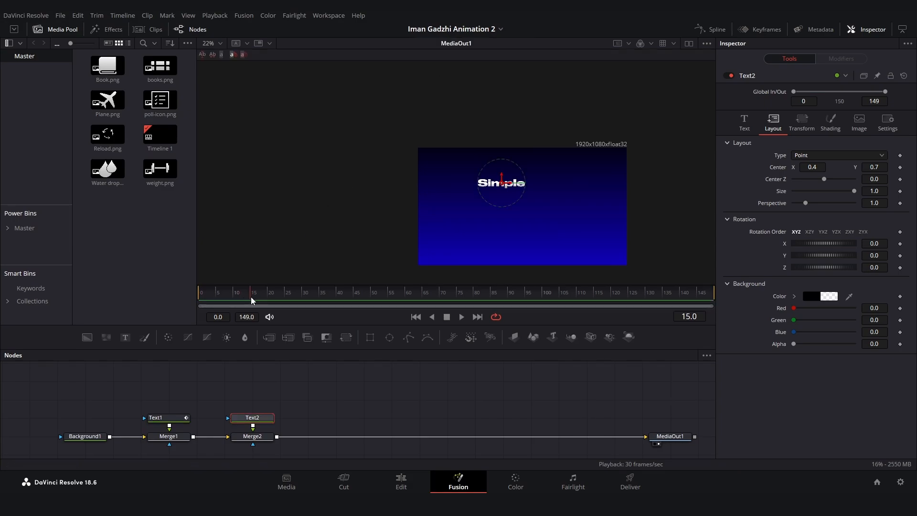
click(900, 167)
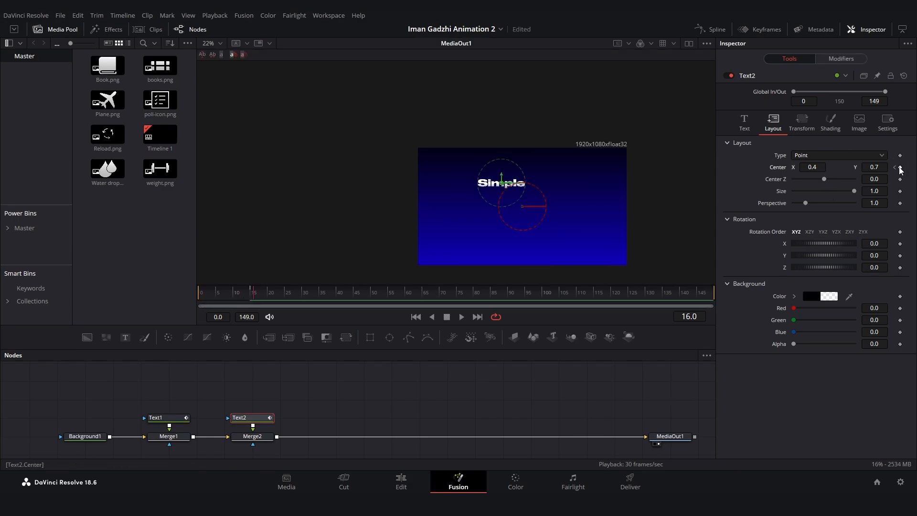
key(Left)
key(Left)
click(900, 168)
Keyframe the "Simple" text's shading opacity from 0 at frame 15 to 1 at frame 16
key(Left)
key(Left)
key(Left)
click(832, 129)
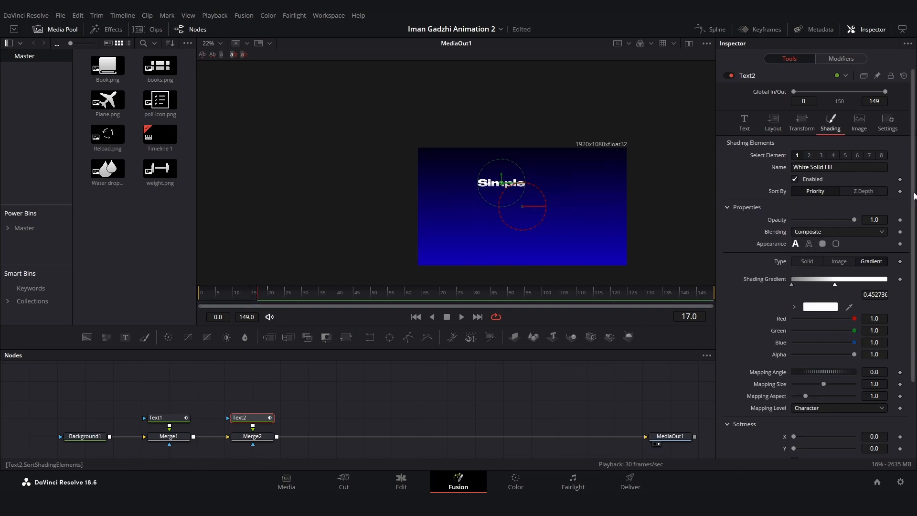
click(900, 220)
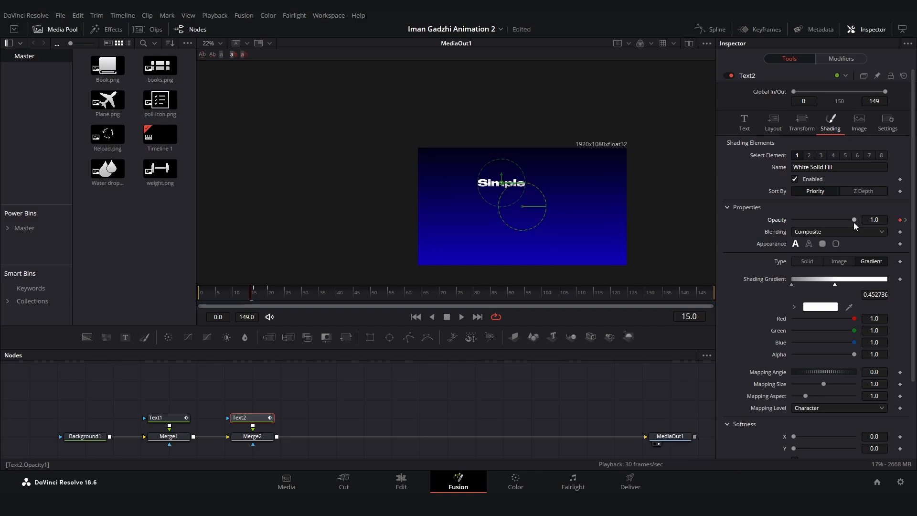
Raise the "Simple" text's layout center Y to about 0.764 at frame 15 and preview the motion
click(774, 122)
drag(874, 168, 880, 167)
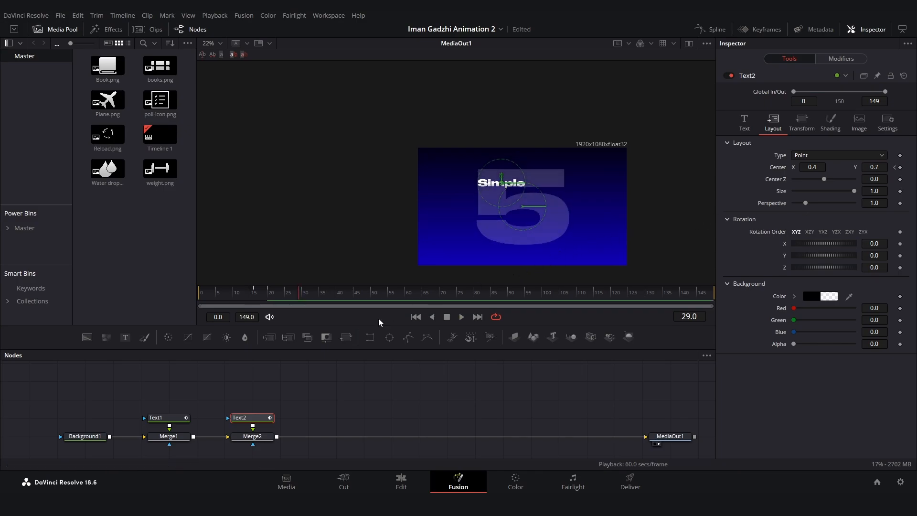
click(250, 294)
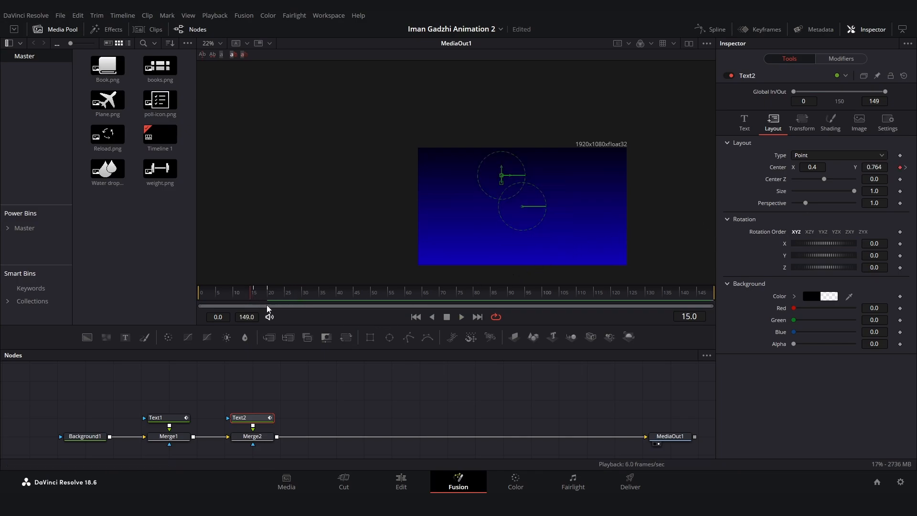
Apply Out Cubic easing to the "Simple" text's layout center displacement curve in the Spline editor and play the result
click(717, 29)
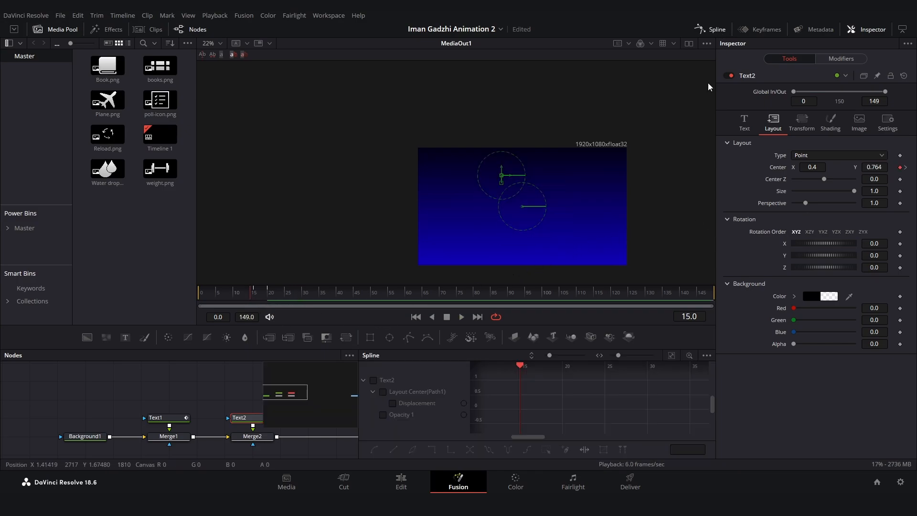
click(707, 356)
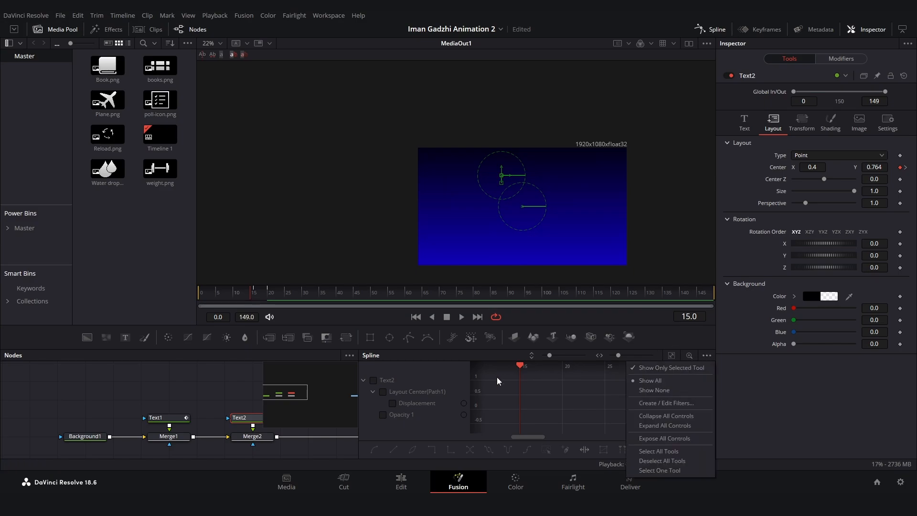
click(393, 404)
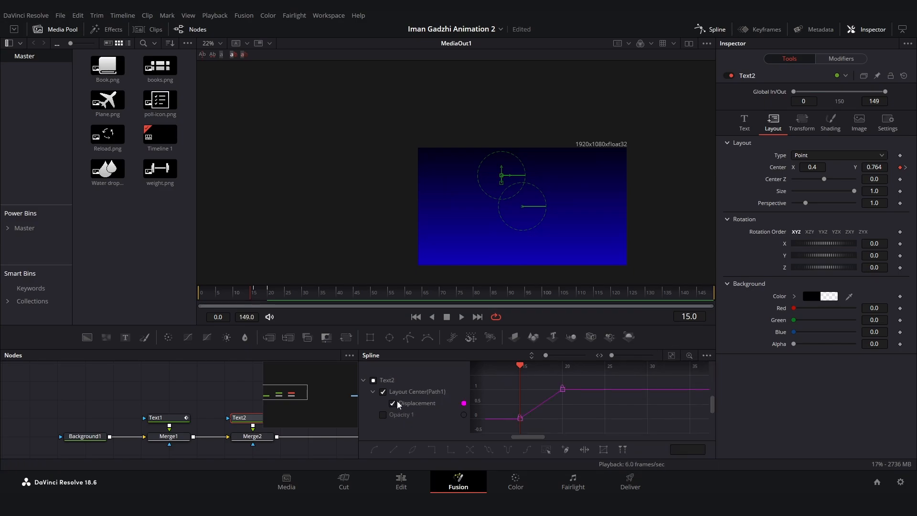
click(672, 355)
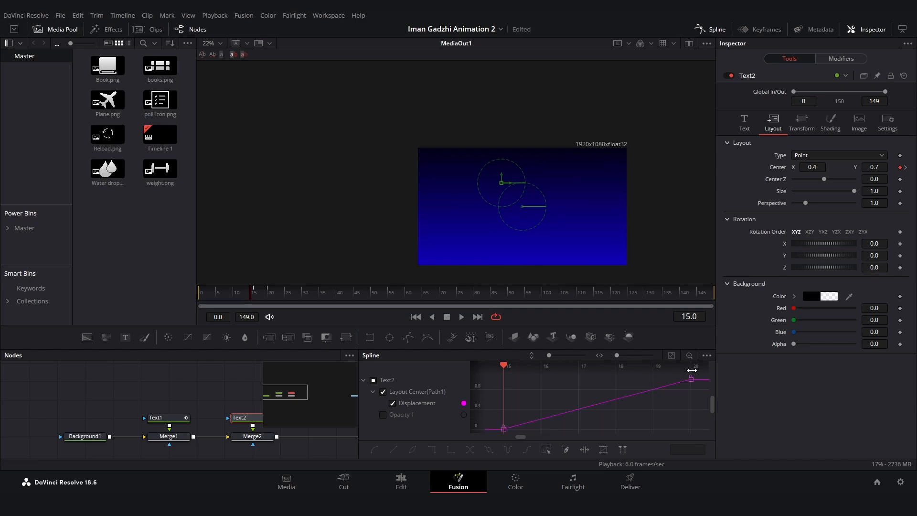
drag(698, 376, 487, 444)
right_click(633, 394)
mouse_move(669, 262)
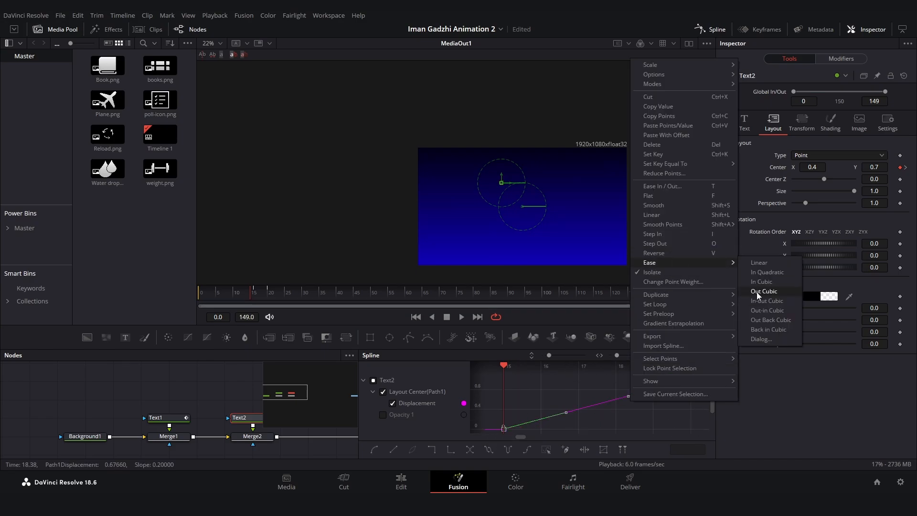
click(764, 291)
key(space)
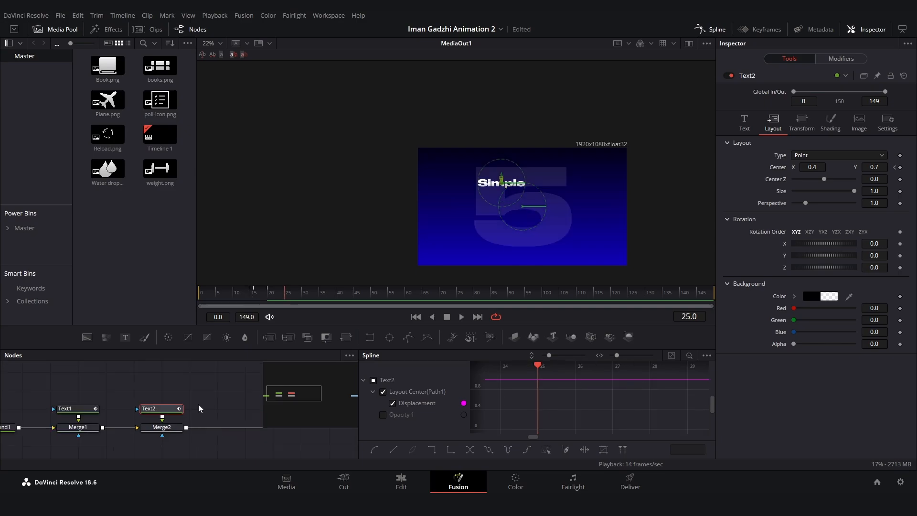
Duplicate Text2 with its Merge2 further along the node chain and change the copy's text to "Habits"
drag(210, 454, 98, 406)
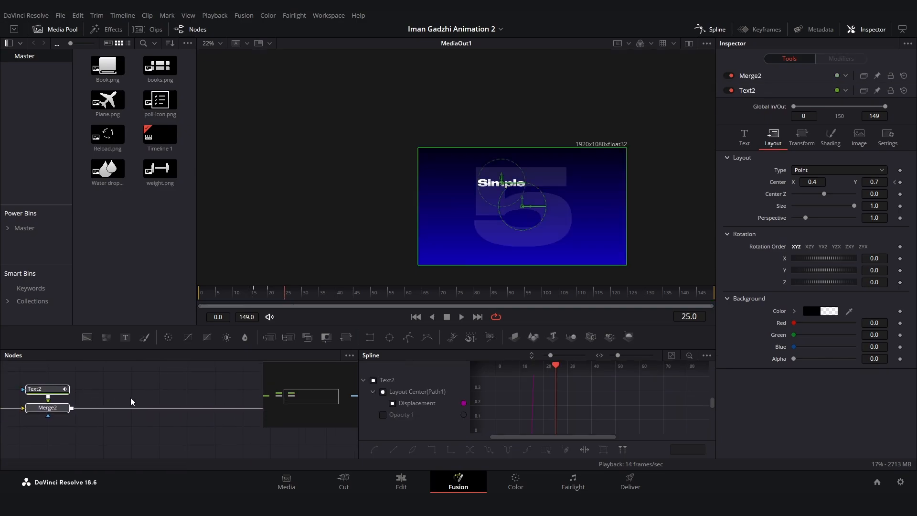
click(140, 400)
key(ctrl+v)
click(109, 390)
drag(767, 160, 632, 150)
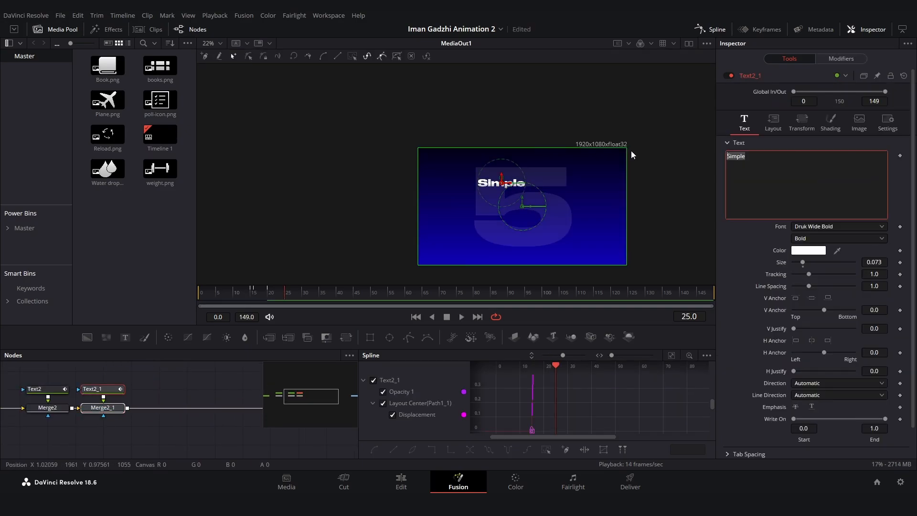
text(Habits)
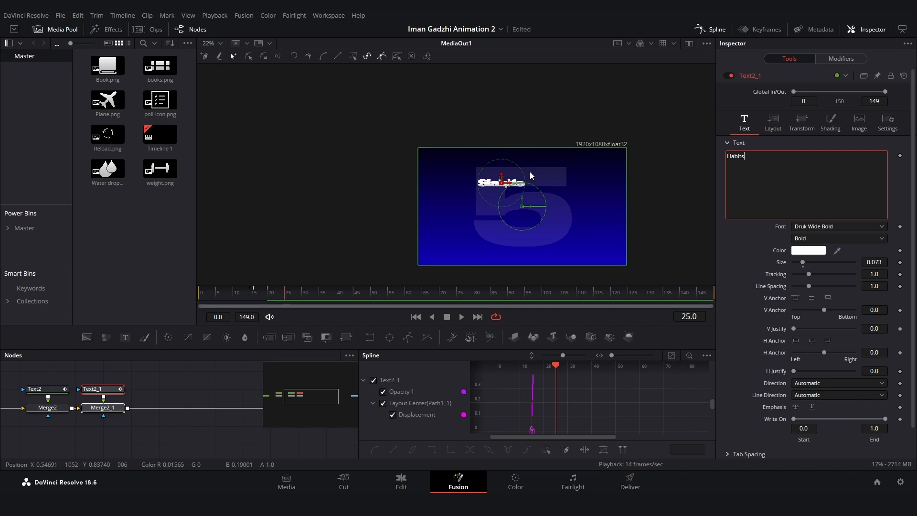
Set the "Habits" text's layout center X to 0.633 at both of its position keyframes and play the animation
click(773, 123)
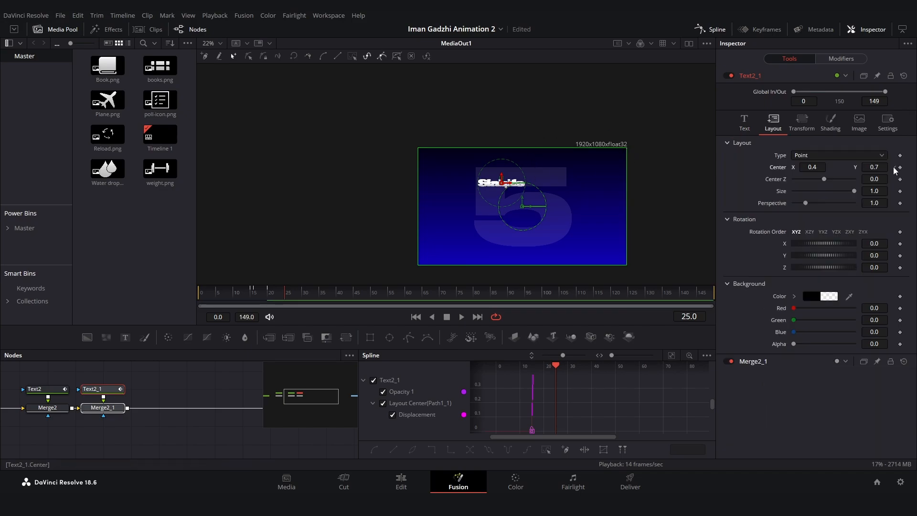
click(895, 168)
drag(812, 166, 915, 168)
click(819, 165)
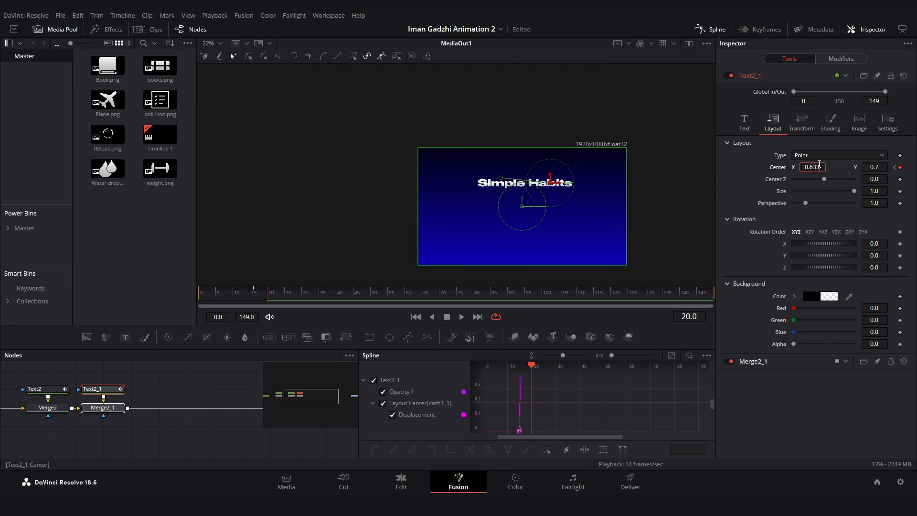
click(895, 168)
double_click(815, 168)
text(0.633)
key(Tab)
click(462, 317)
click(219, 377)
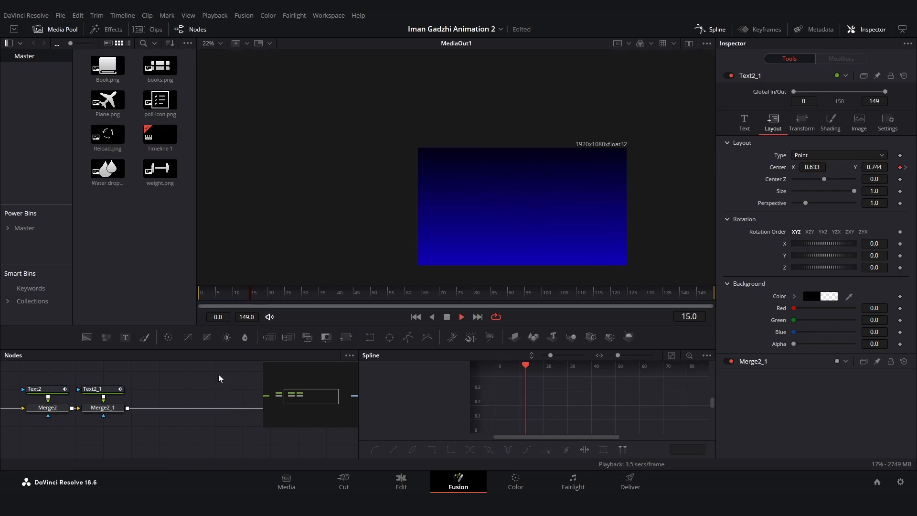
Shift all opacity and displacement keyframes of the "Habits" text so they run from frame 20 to 25, and preview
click(247, 295)
click(102, 389)
click(383, 415)
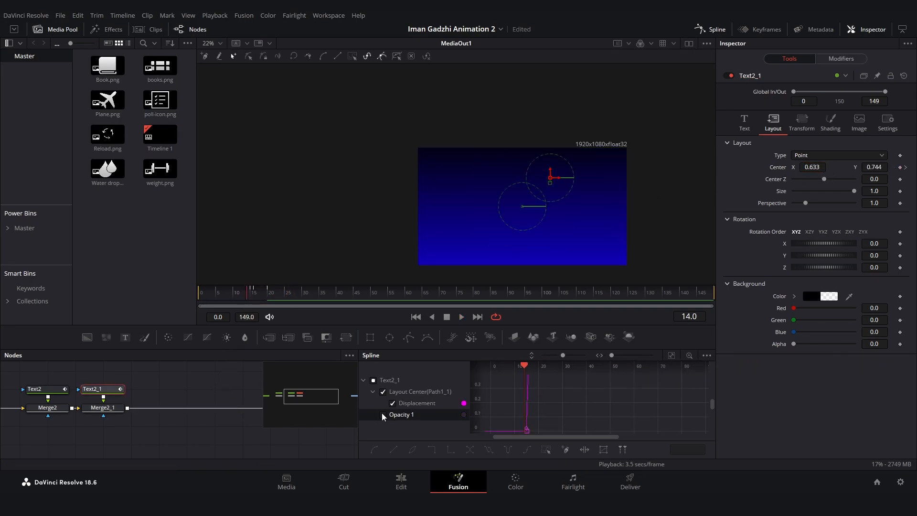
click(671, 356)
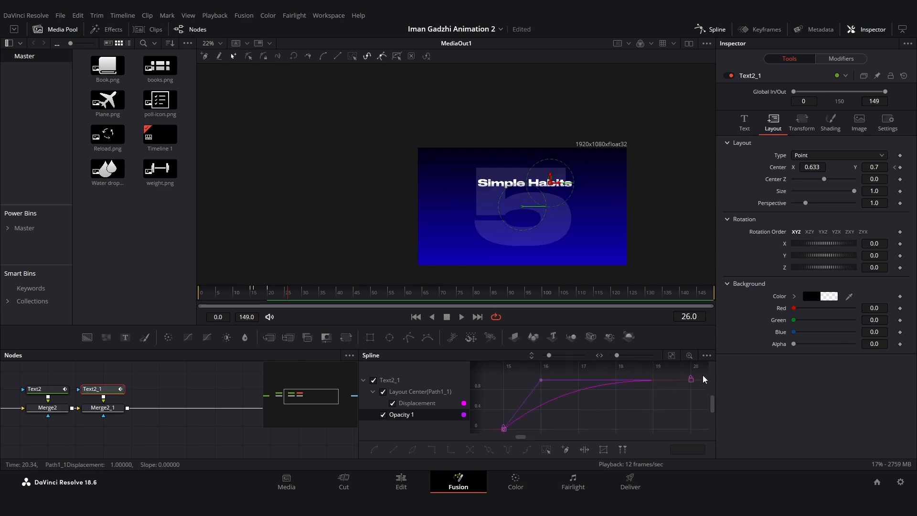
drag(707, 375, 486, 440)
scroll(652, 396, down, 2)
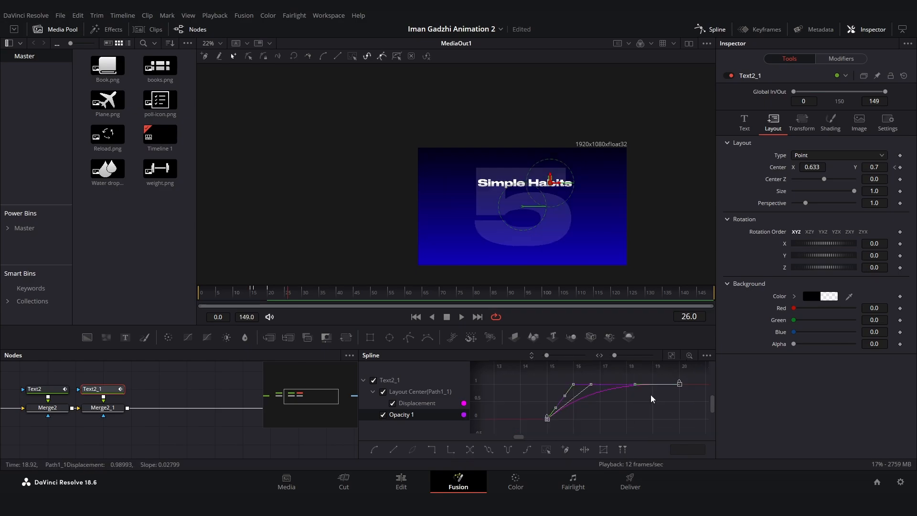
scroll(651, 396, down, 2)
drag(651, 396, 614, 392)
drag(540, 409, 630, 411)
drag(282, 294, 231, 293)
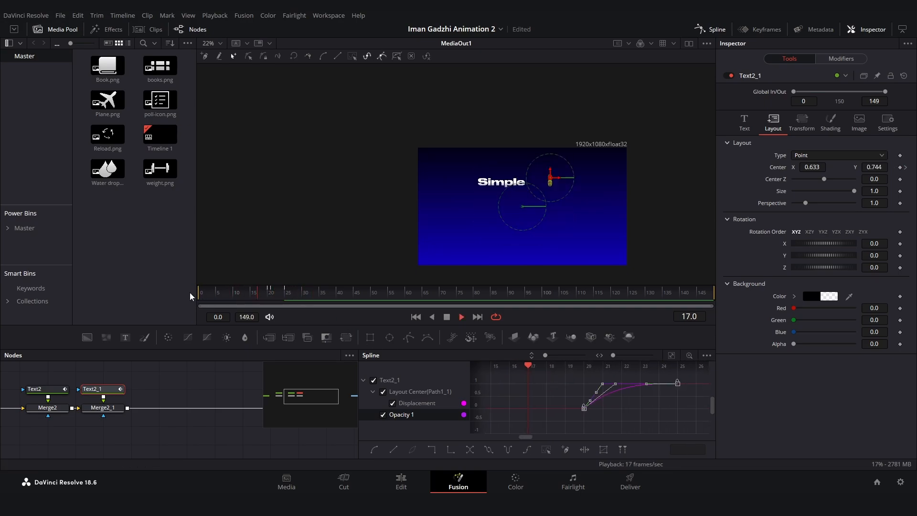
click(173, 367)
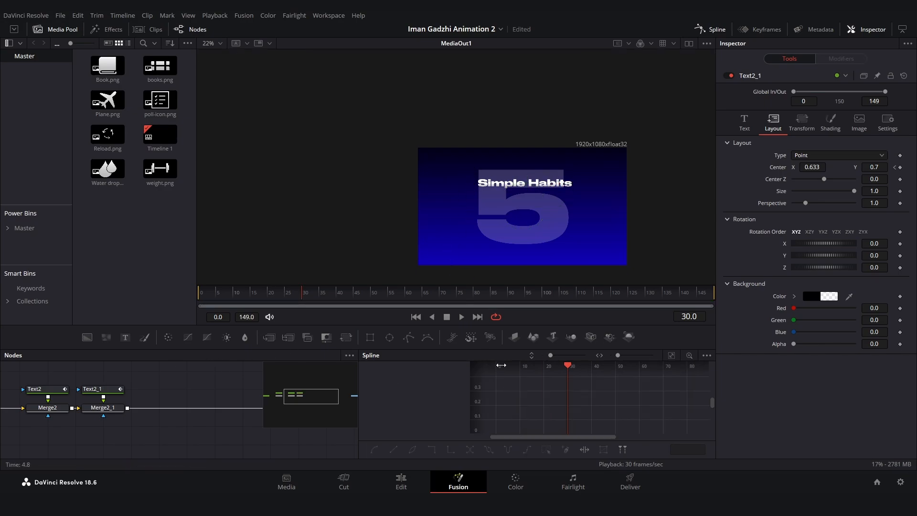
Bring the circular rotating arrows image from the media pool into the node graph and merge it after Merge2_1
drag(107, 172, 173, 380)
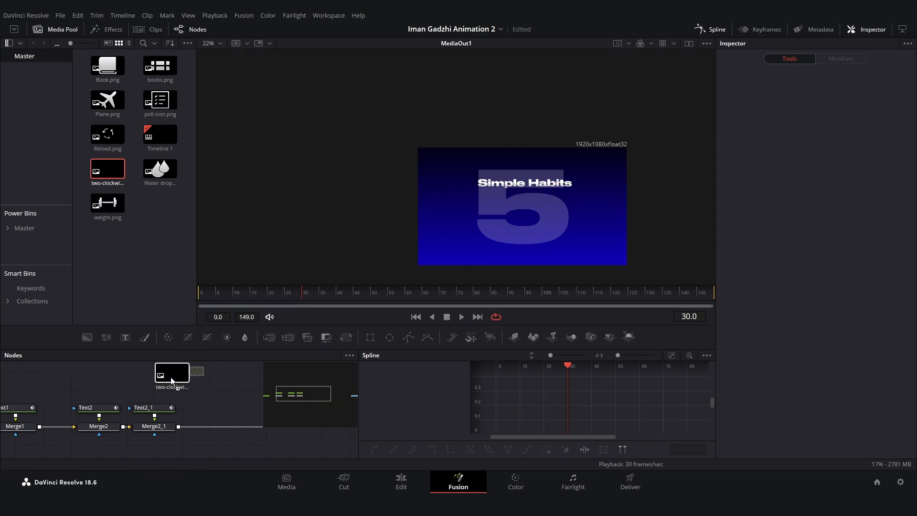
drag(218, 380, 146, 394)
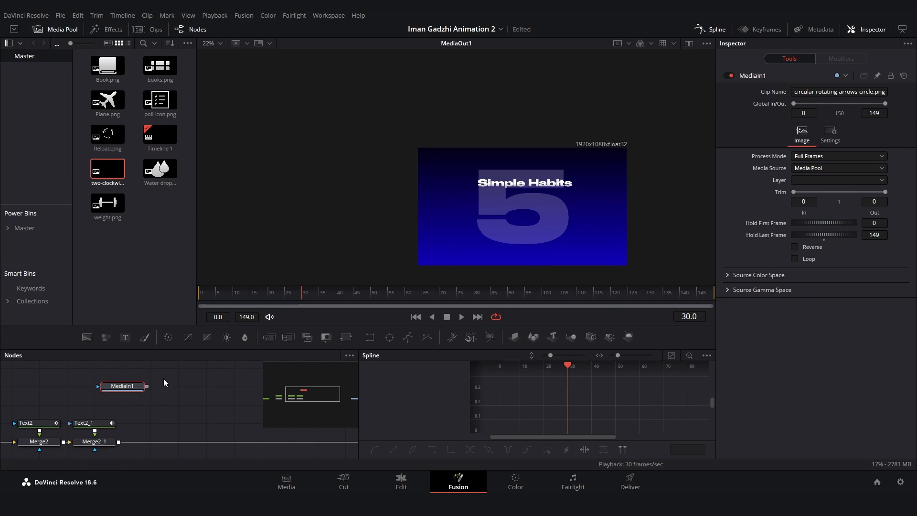
drag(147, 386, 118, 442)
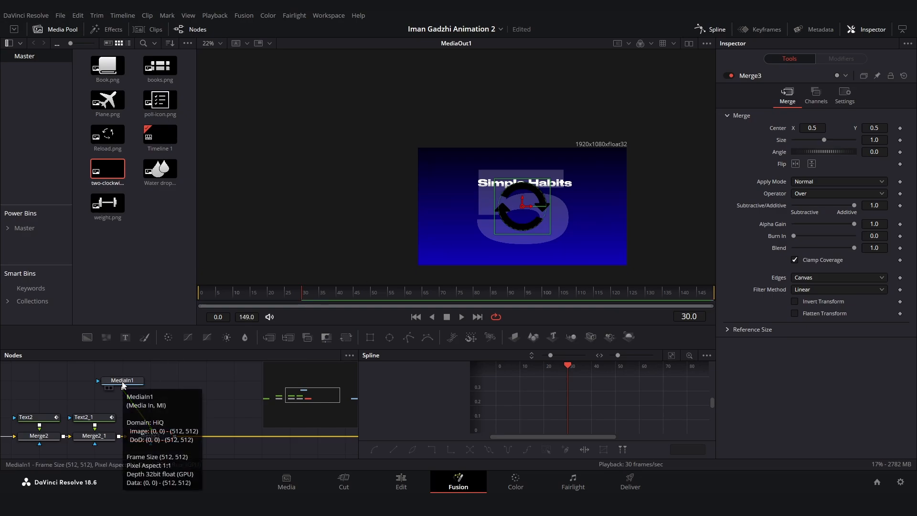
drag(123, 385, 67, 385)
drag(150, 430, 89, 412)
Add books.png, merge it over the arrows image, and feed the combined result into Merge3
drag(160, 66, 145, 382)
drag(168, 385, 84, 405)
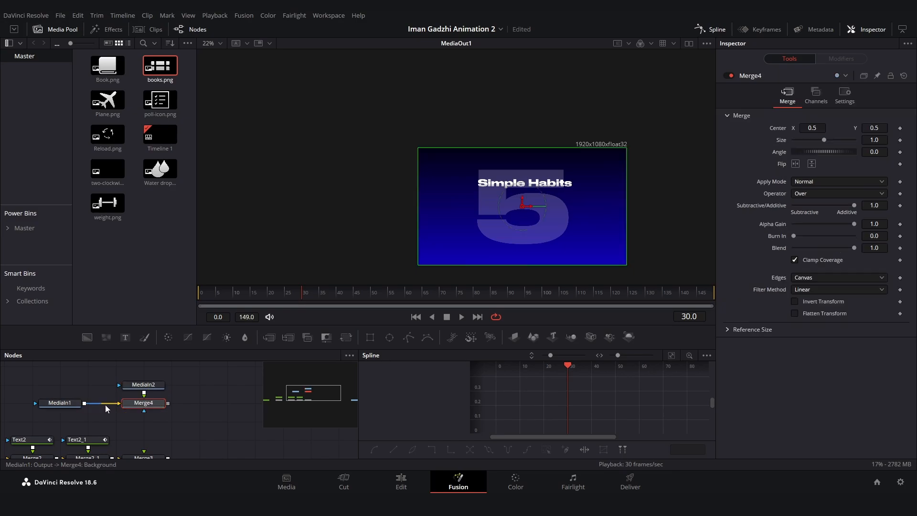
drag(168, 404, 261, 379)
Add a Background node masked by the arrows image MediaIn1 and connect it to Merge4's background input
click(145, 380)
drag(199, 396, 90, 392)
drag(91, 399, 152, 397)
click(87, 337)
drag(253, 399, 172, 396)
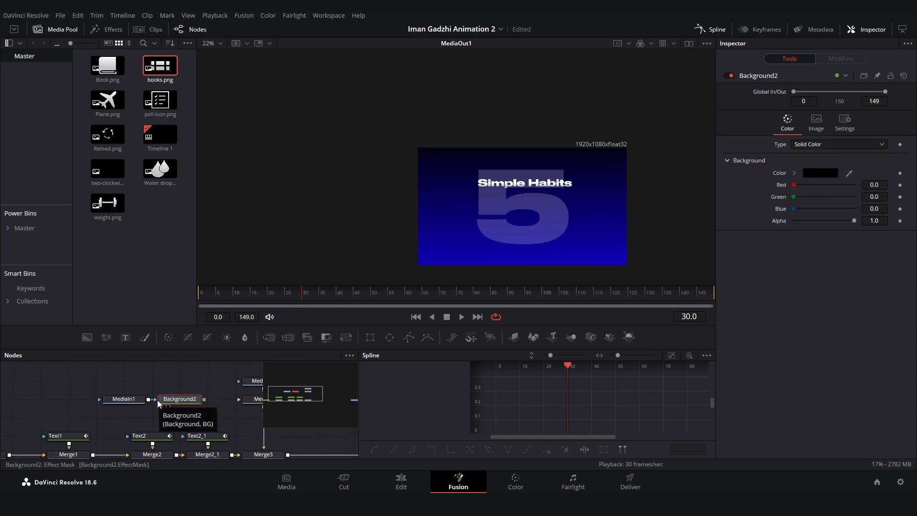
mouse_move(194, 406)
mouse_down()
mouse_move(168, 411)
mouse_move(211, 405)
mouse_up()
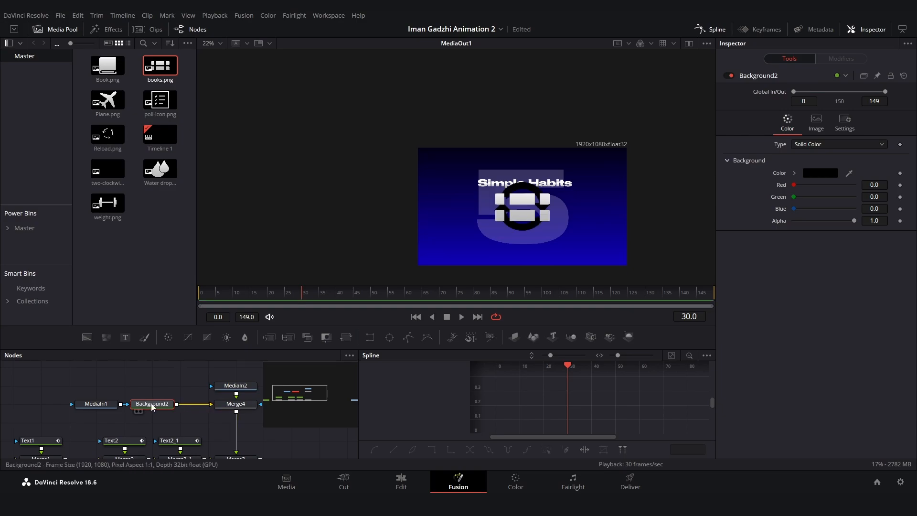
Make Background2 a near-vertical linear gradient starting at about X 0.503, Y 0.041 and ending at about X 0.474, Y 1.049
click(822, 150)
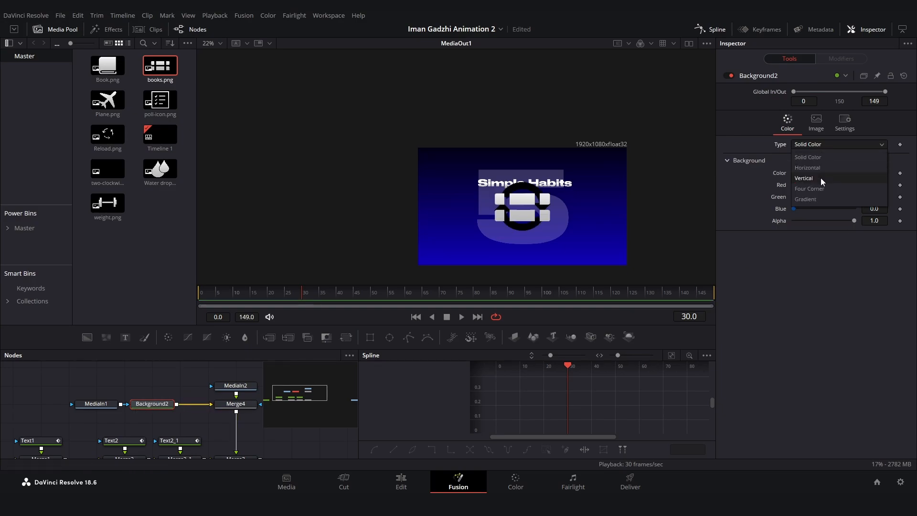
click(806, 199)
drag(420, 207, 529, 262)
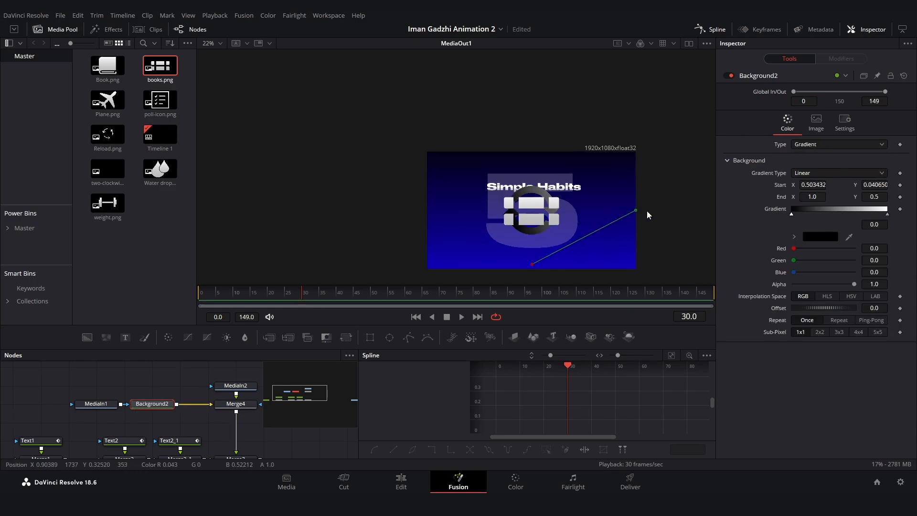
drag(636, 211, 526, 146)
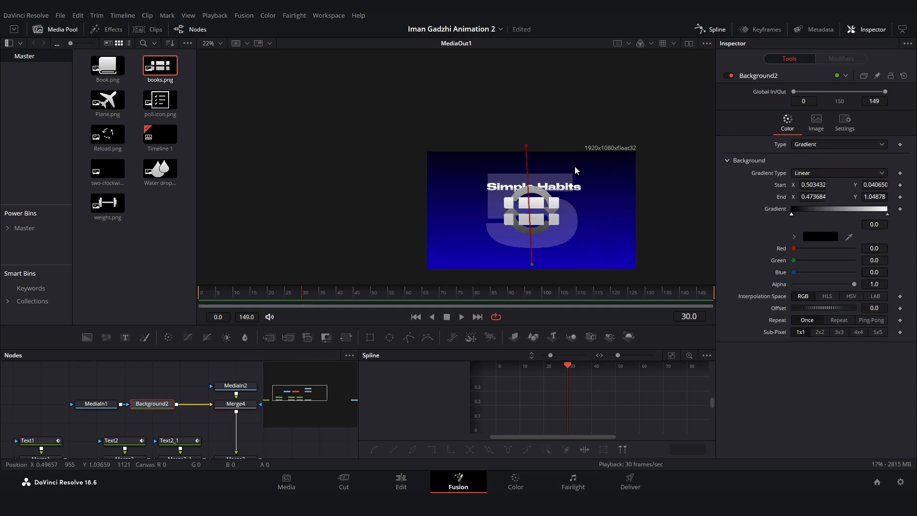
Change the Background2 gradient's black stop to grey and move its white stop to about 0.637
click(821, 238)
click(571, 216)
click(552, 337)
drag(887, 215, 853, 215)
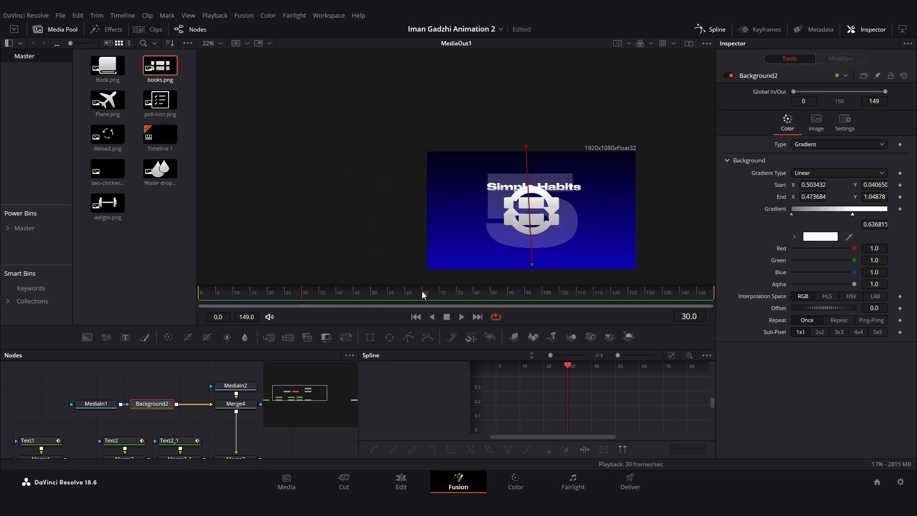
Insert Transform nodes after MediaIn2 and after Background2, line up Merge4 with the books branch, and select Transform1
drag(241, 393, 194, 374)
drag(345, 339, 194, 392)
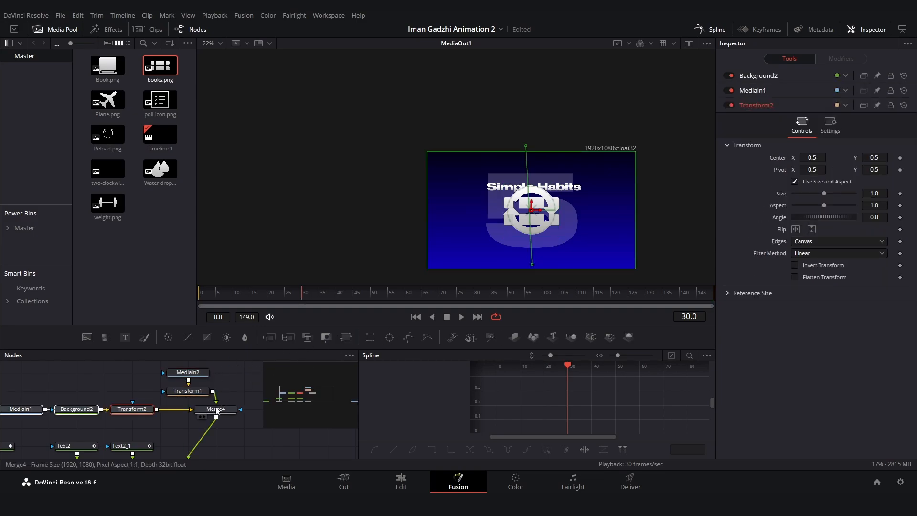
drag(220, 412, 193, 412)
click(190, 391)
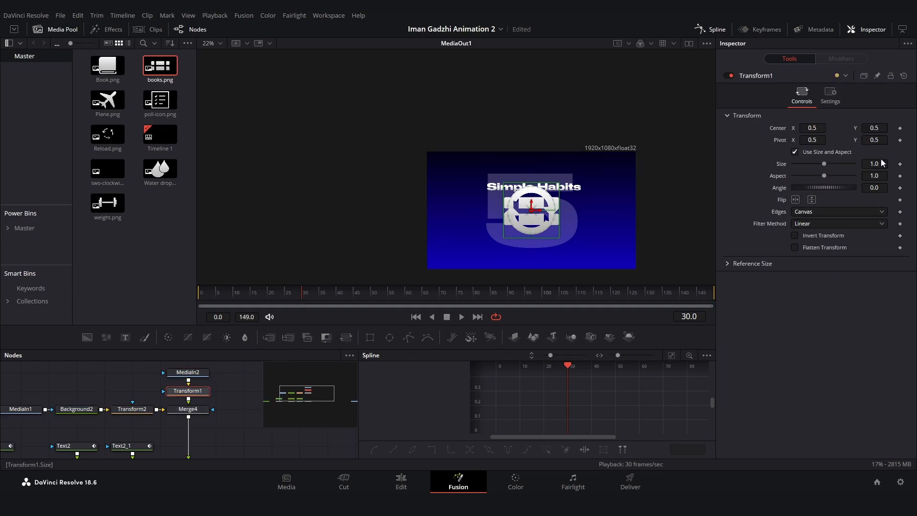
Set Transform1's size to about 0.425, and insert a Transform node after Merge4 with size 0.4
drag(881, 164, 807, 164)
drag(346, 337, 188, 427)
drag(872, 161, 798, 162)
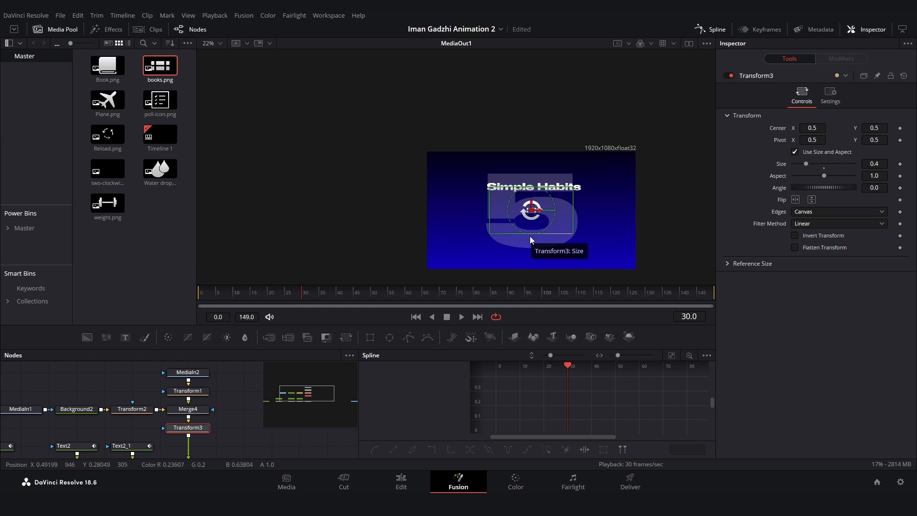
scroll(529, 236, up, 5)
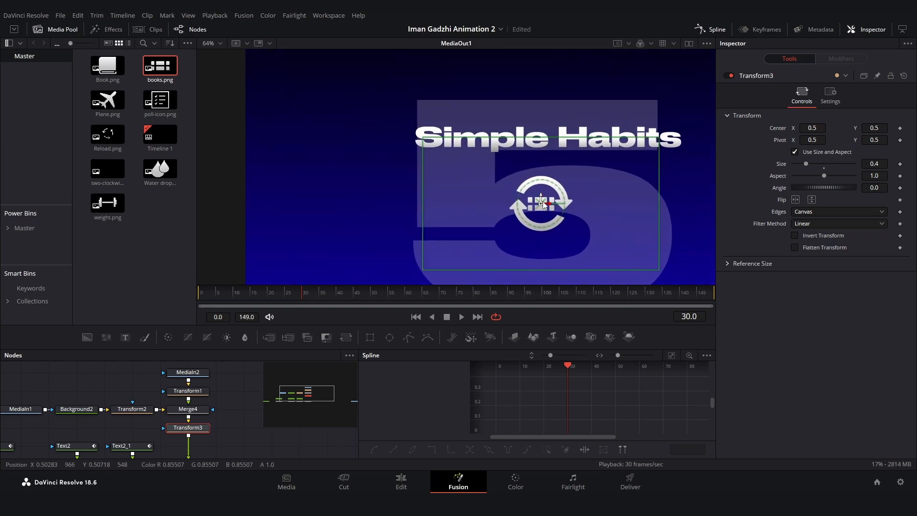
Place the combined icon beside the Simple Habits title at about X 0.23, Y 0.701 with size 0.329, and slightly reduce Transform1's size
drag(541, 203, 380, 137)
drag(874, 164, 857, 164)
drag(857, 164, 853, 164)
right_click(382, 136)
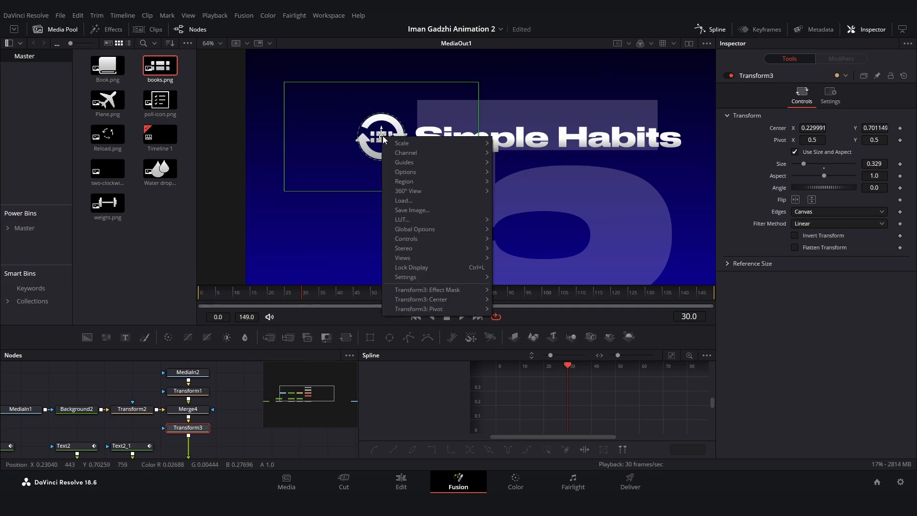
click(463, 112)
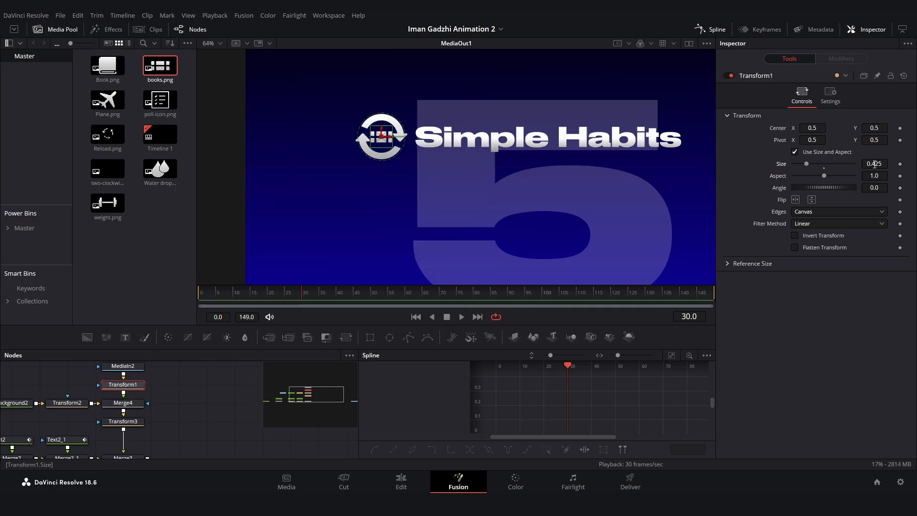
drag(874, 164, 868, 164)
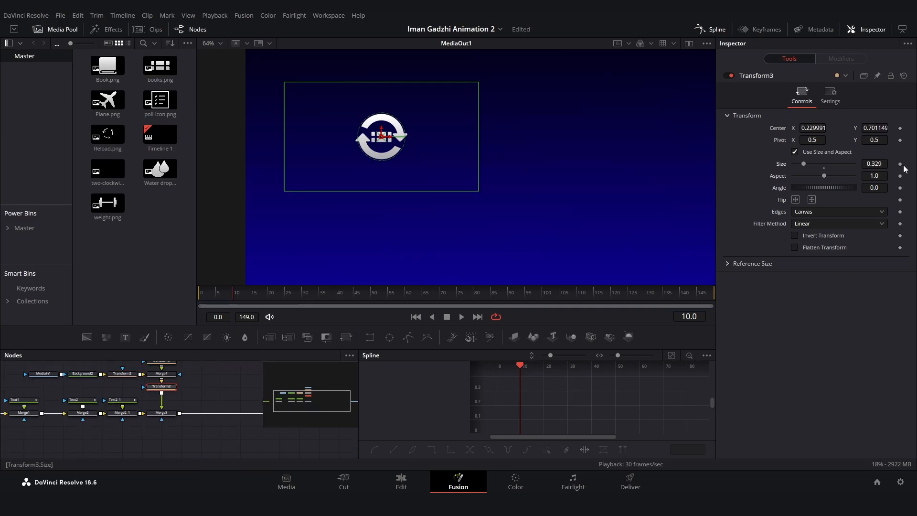
Keyframe Transform3's size from 0.0 at frame 10 to 0.329 at frame 25
click(900, 164)
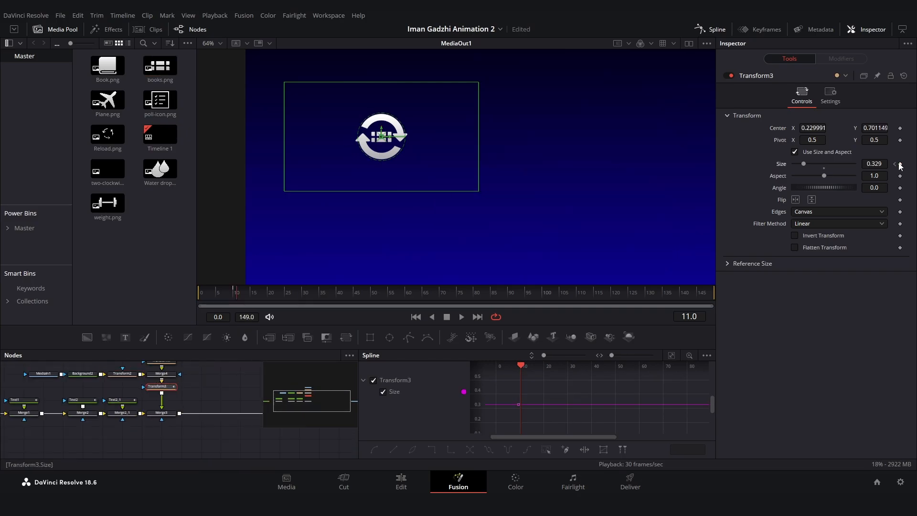
key(space)
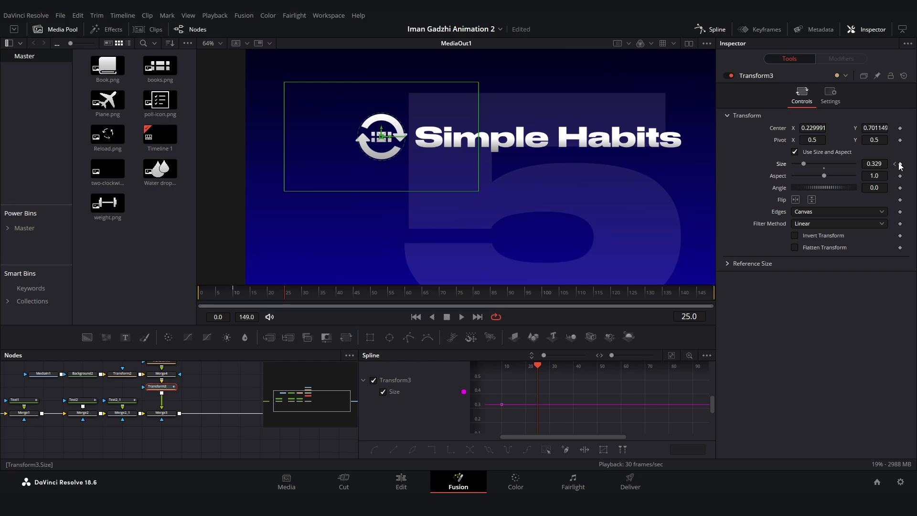
click(896, 164)
drag(803, 164, 736, 167)
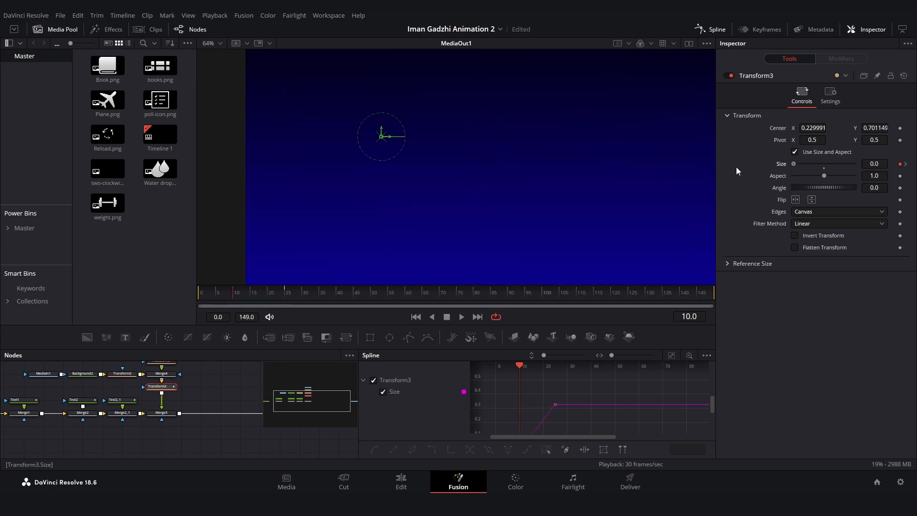
key(space)
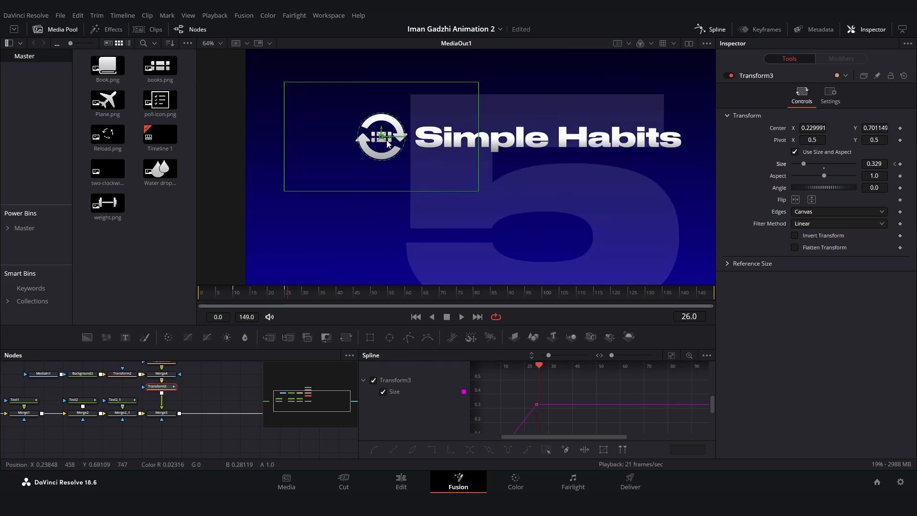
Shift Transform3's pivot X to 0.719 and its center X to about 0.084, checking the icon's growth beside the title
drag(816, 139, 841, 139)
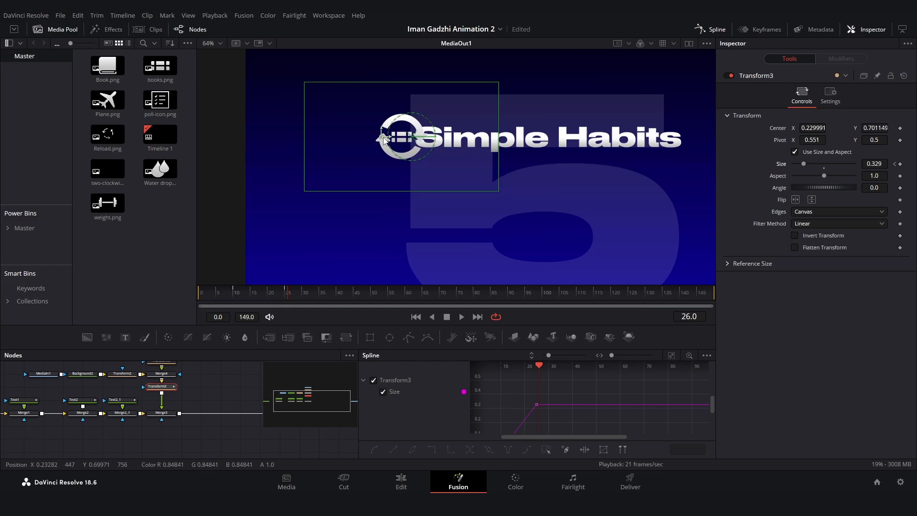
drag(804, 128, 787, 128)
mouse_move(258, 288)
mouse_down()
mouse_move(239, 290)
mouse_move(268, 293)
mouse_move(253, 292)
mouse_up()
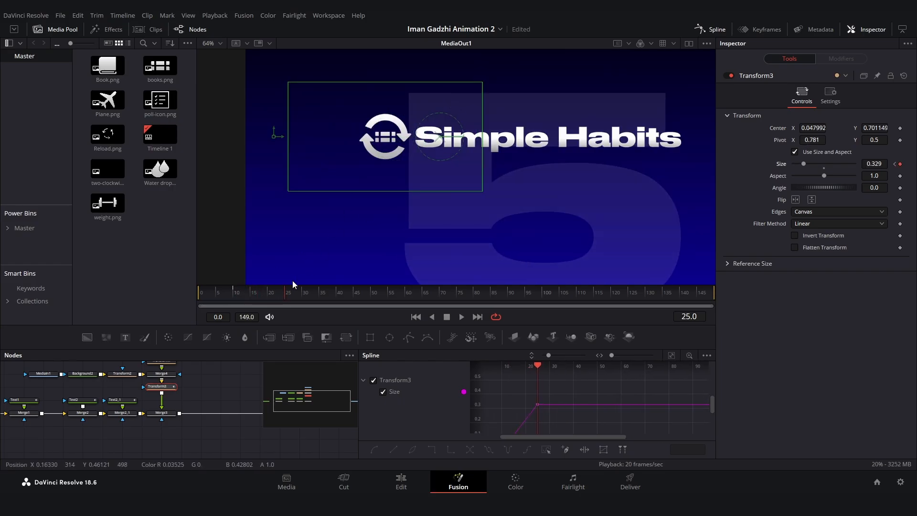
mouse_move(287, 290)
mouse_down()
mouse_move(241, 291)
mouse_move(271, 291)
mouse_up()
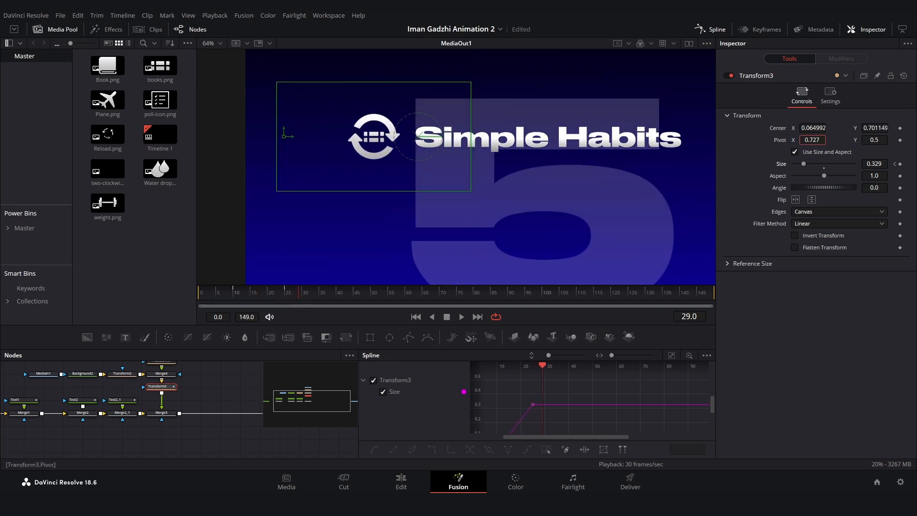
click(236, 289)
key(space)
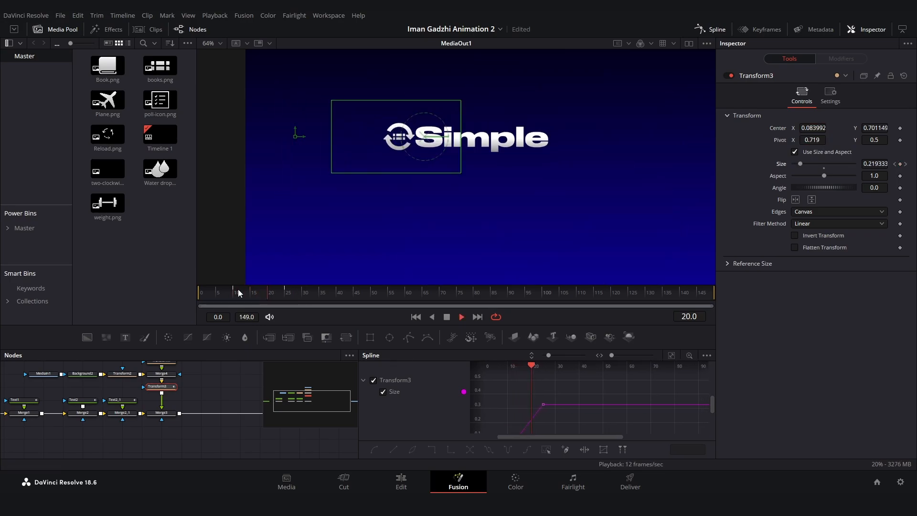
Apply an Ease preset to Transform3's Size keyframes and set its center X to about 0.09
click(671, 355)
drag(695, 376, 501, 460)
right_click(637, 394)
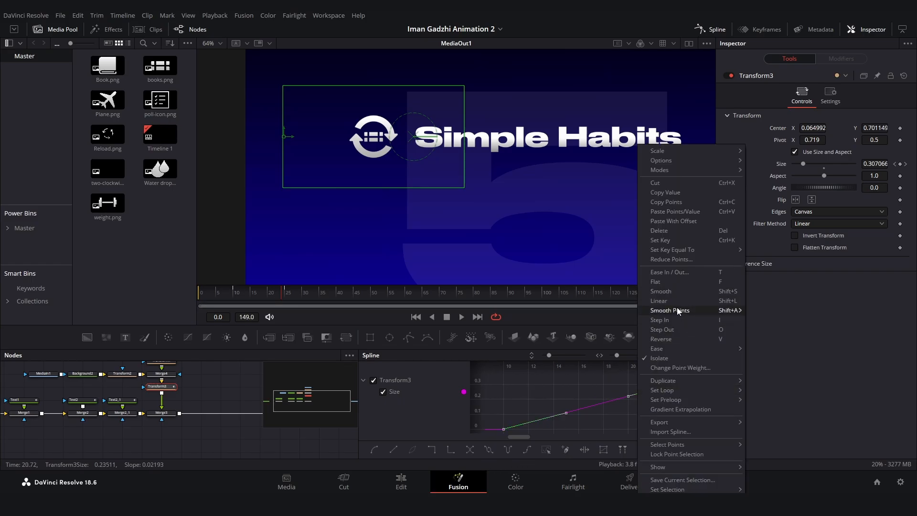
mouse_move(678, 349)
click(762, 380)
key(space)
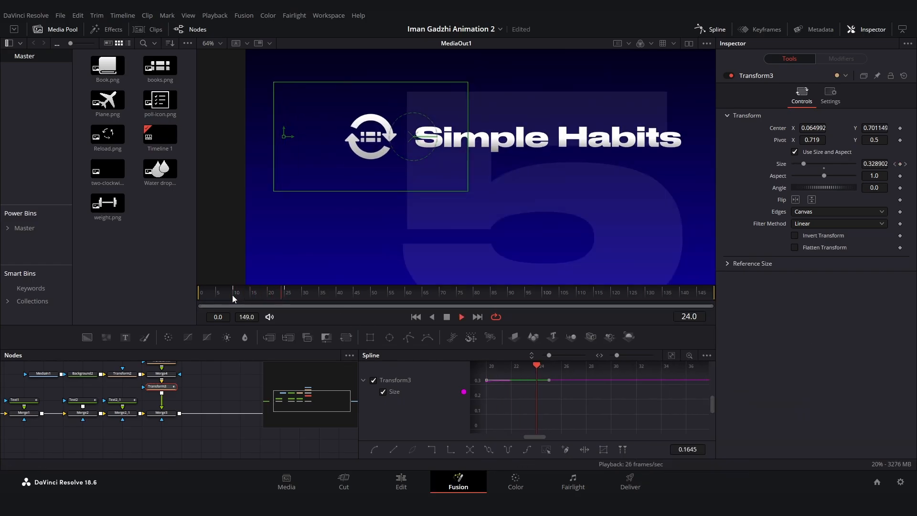
scroll(529, 151, down, 3)
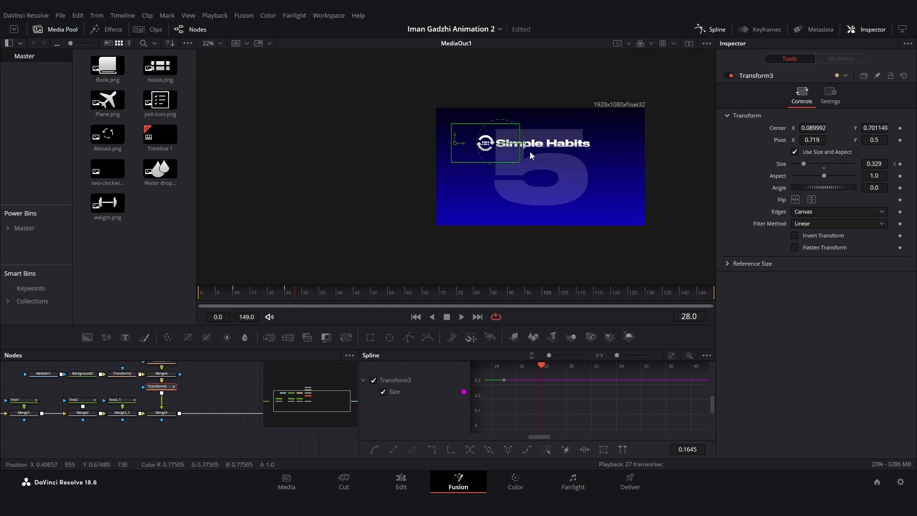
scroll(502, 176, up, 1)
drag(238, 295, 329, 293)
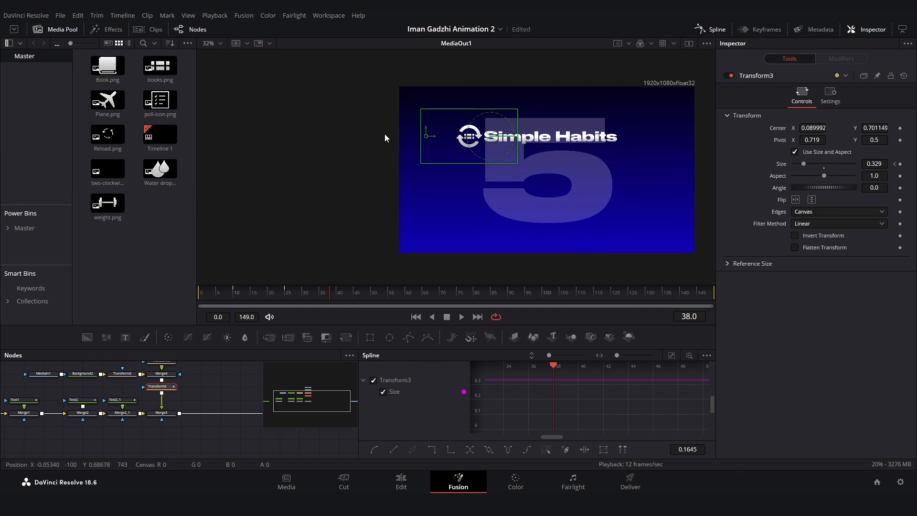
Set Transform2's size to 1.023 and keyframe its angle from 0 at frame 0 to a nearly full clockwise turn at frame 149
scroll(456, 168, up, 1)
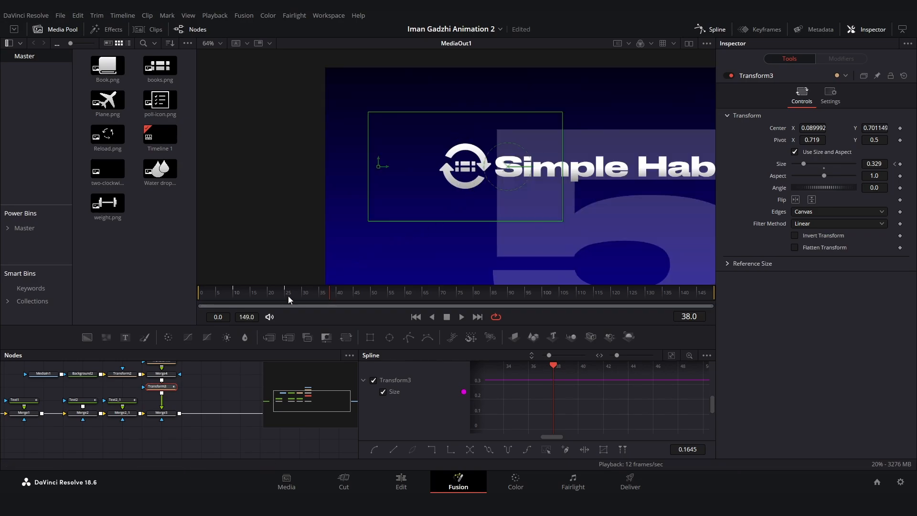
click(122, 374)
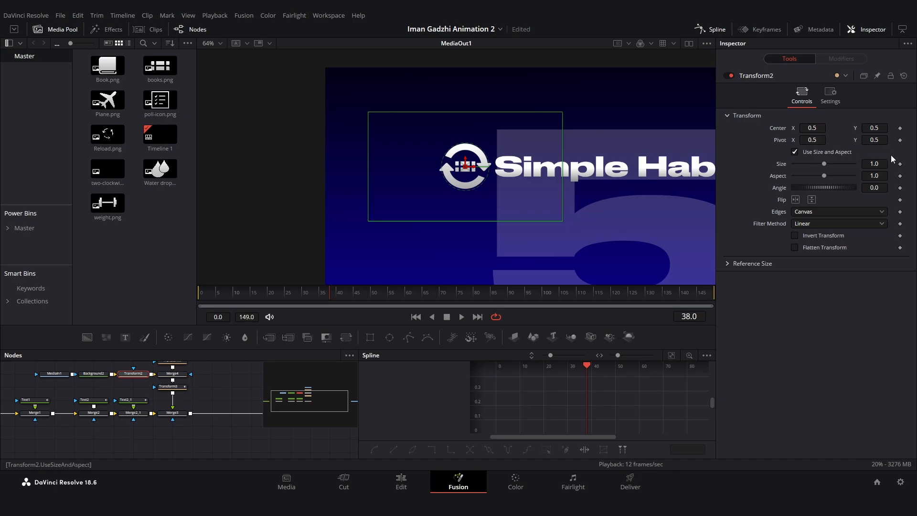
drag(885, 162, 889, 163)
drag(209, 292, 201, 291)
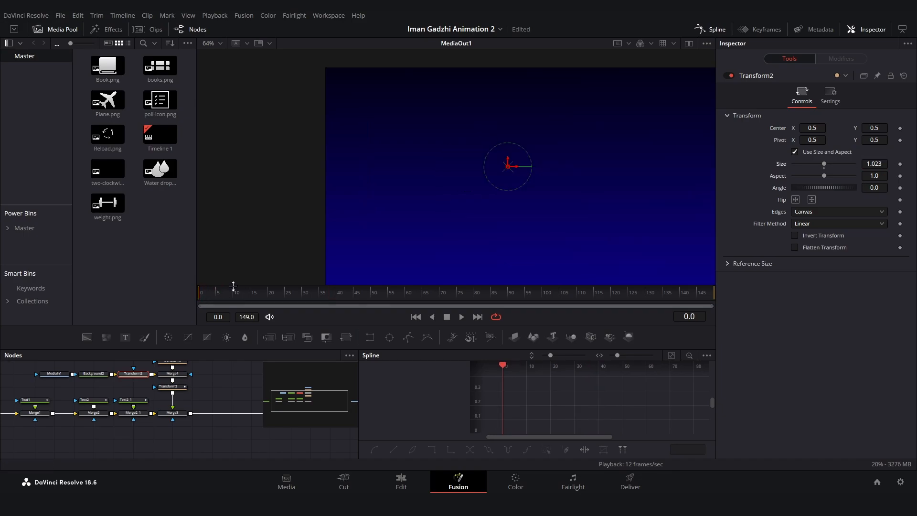
click(900, 187)
click(712, 292)
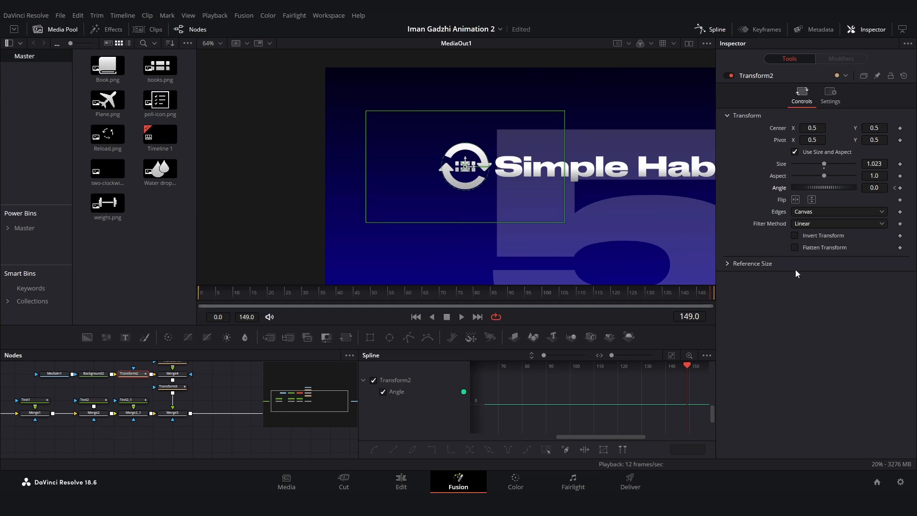
drag(874, 187, 620, 160)
click(199, 292)
key(space)
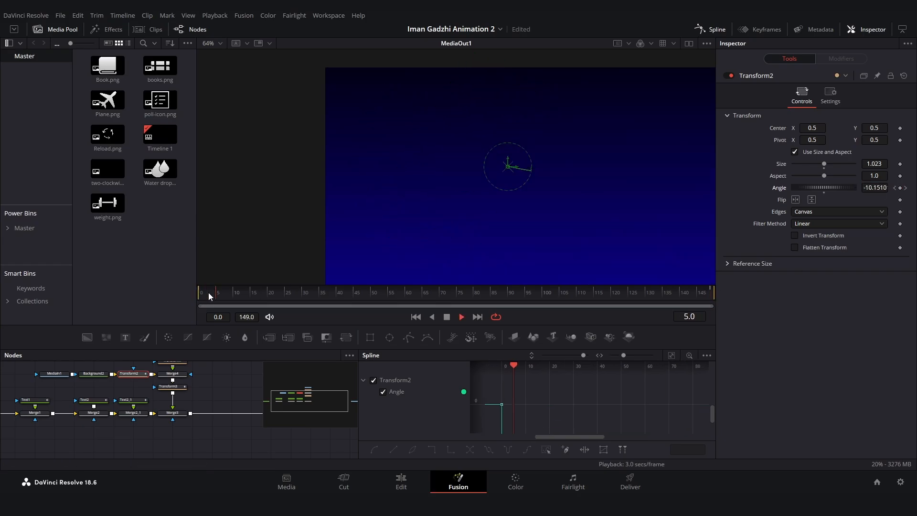
scroll(529, 207, down, 2)
scroll(532, 209, down, 1)
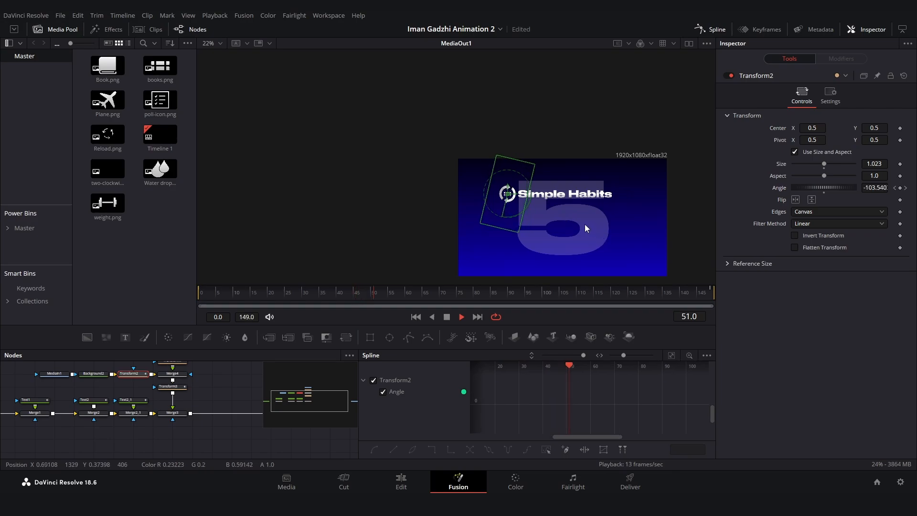
scroll(576, 222, up, 2)
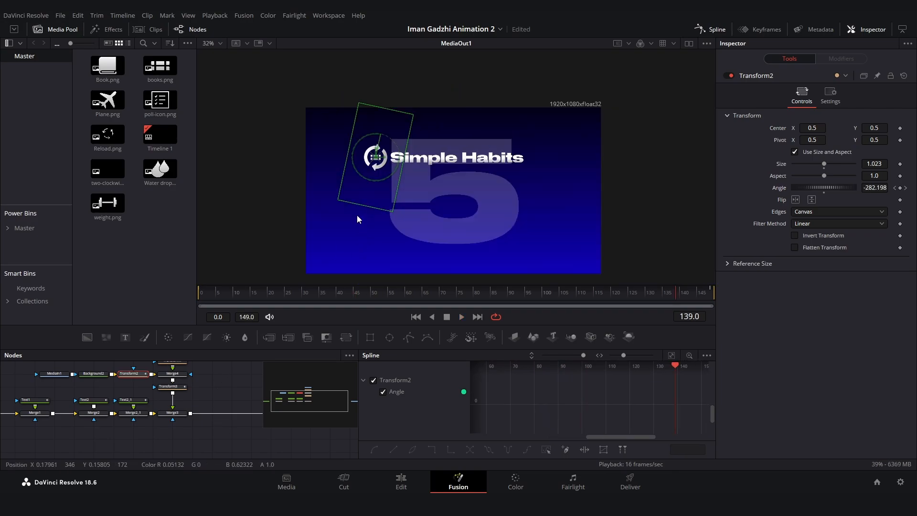
Make room before MediaOut1 in the node graph and merge the Book.png image over Merge3's output
click(197, 383)
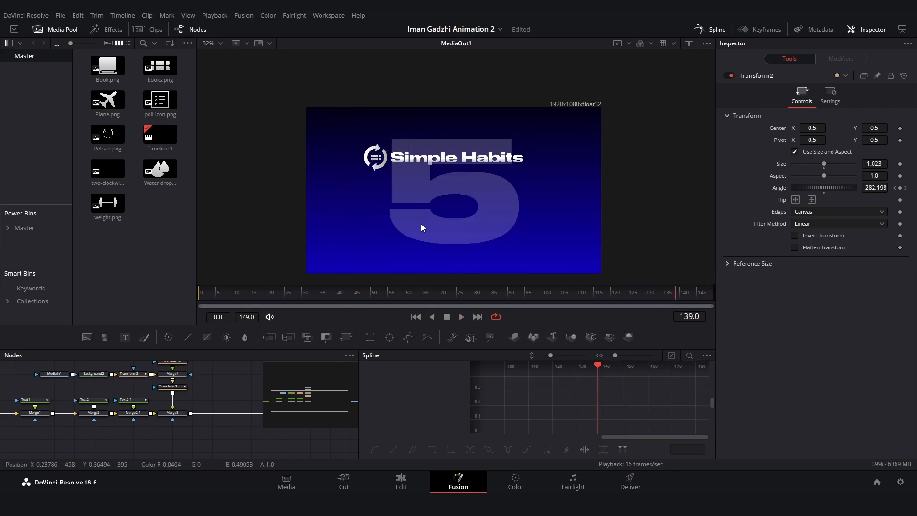
drag(288, 408, 160, 394)
drag(253, 399, 353, 401)
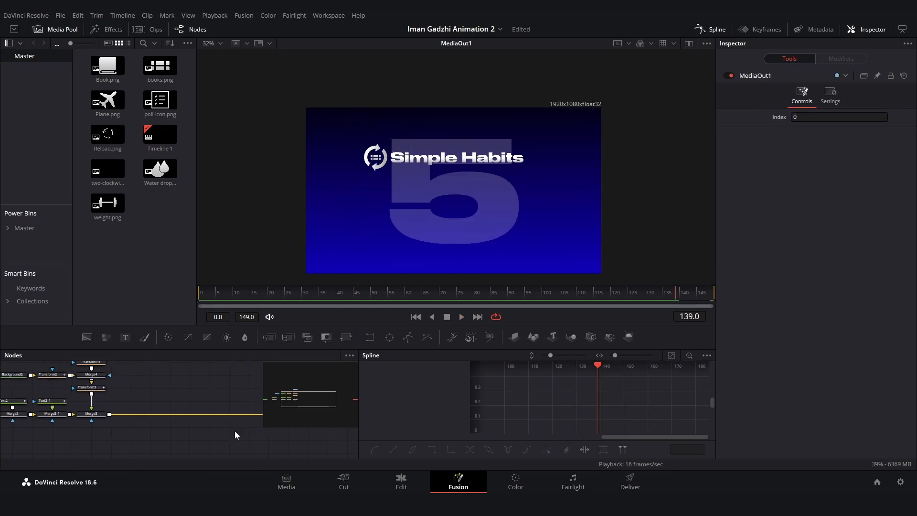
click(178, 393)
drag(166, 390, 159, 392)
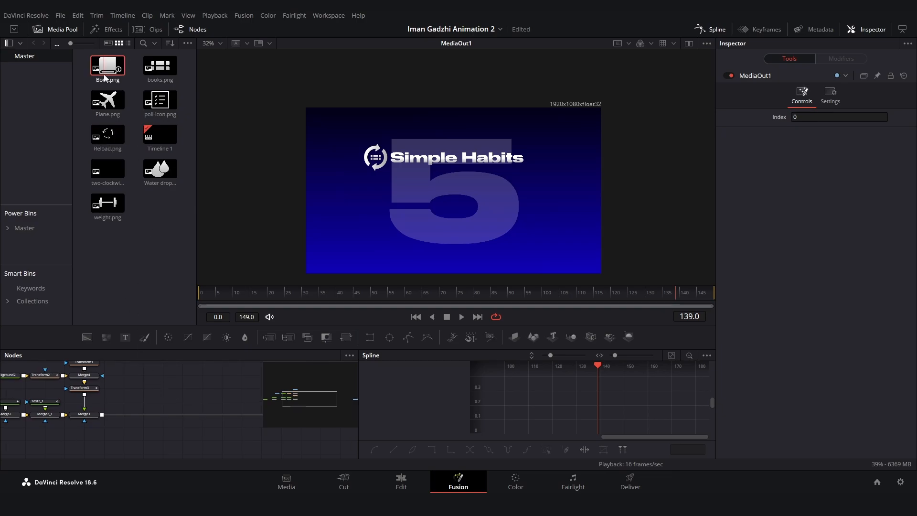
drag(105, 74, 131, 384)
mouse_move(141, 389)
mouse_down()
mouse_move(102, 416)
mouse_move(164, 414)
mouse_move(153, 386)
mouse_up()
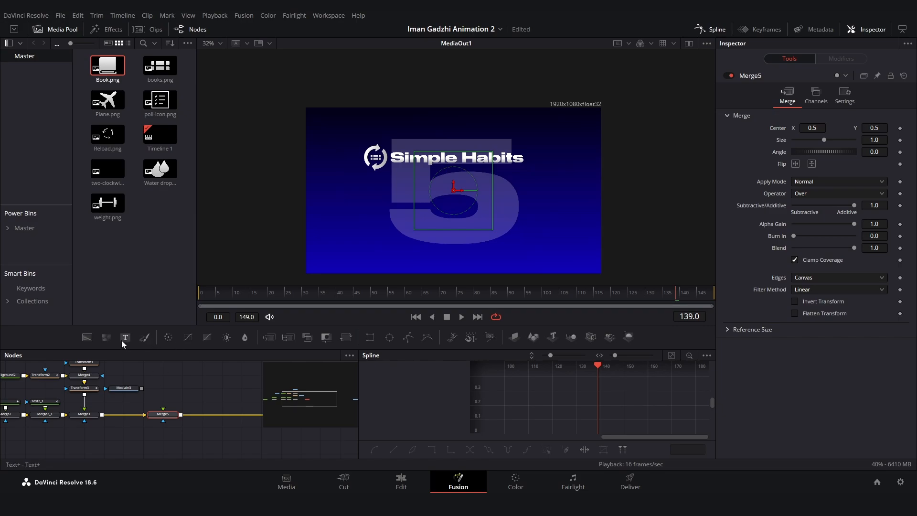
Add a Background node and merge it over MediaIn3 through a new Merge node placed above Merge5
drag(87, 337, 142, 407)
drag(200, 408, 162, 407)
drag(182, 381, 163, 381)
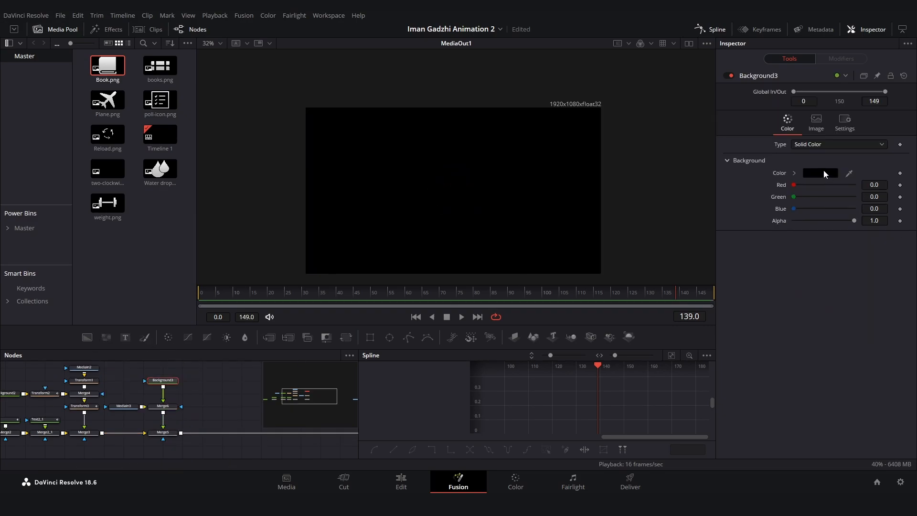
click(824, 173)
click(577, 150)
click(230, 371)
Replace Background3 with a copy of the gradient node Background2 as Merge6's foreground
click(96, 404)
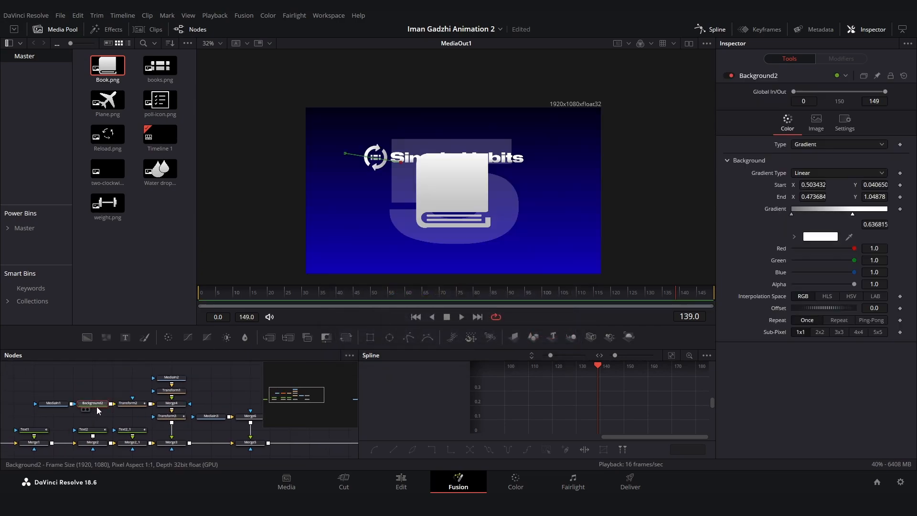
key(ctrl+c)
drag(206, 404, 155, 413)
click(173, 400)
key(ctrl+v)
Mask Background2_1 with an Ellipse node and insert a Transform node between it and Merge6
drag(390, 336, 165, 414)
drag(136, 394, 157, 393)
click(158, 390)
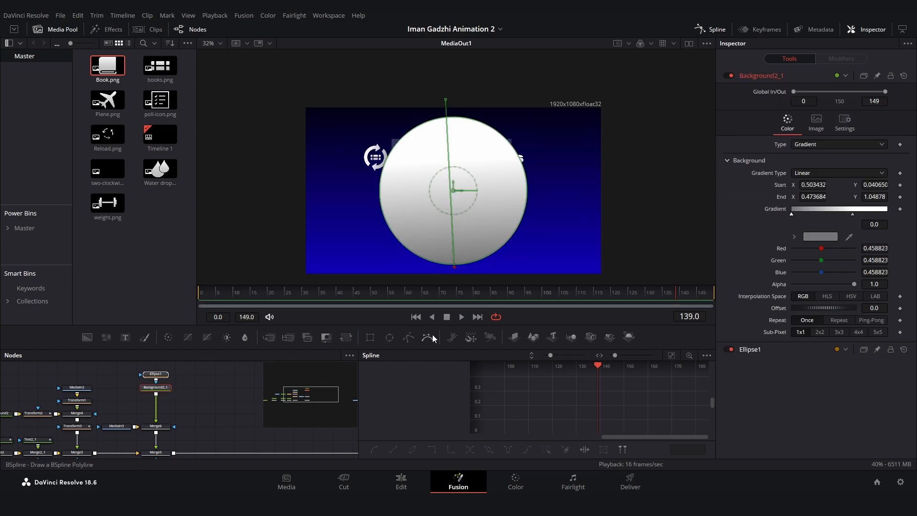
drag(344, 337, 155, 415)
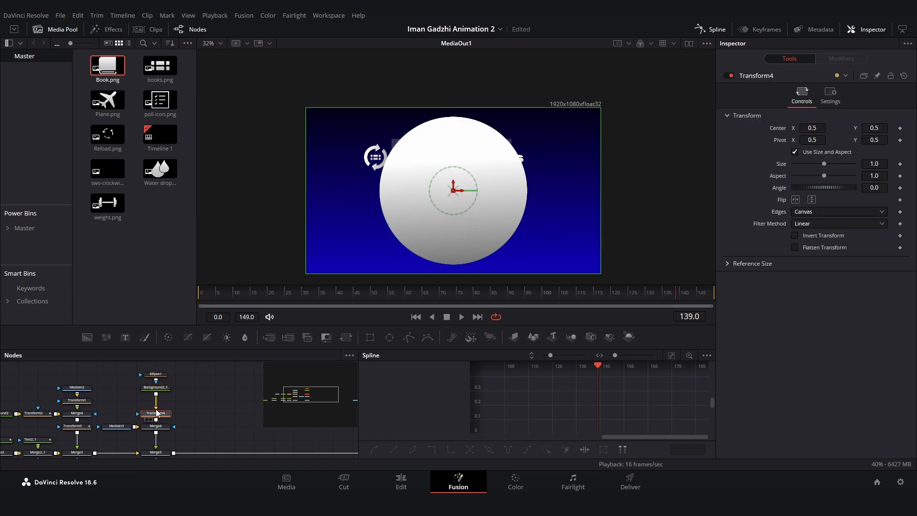
Turn Ellipse1 into a ring by disabling Solid and increasing its border width, and move Transform4 between Merge6 and Merge5
click(155, 377)
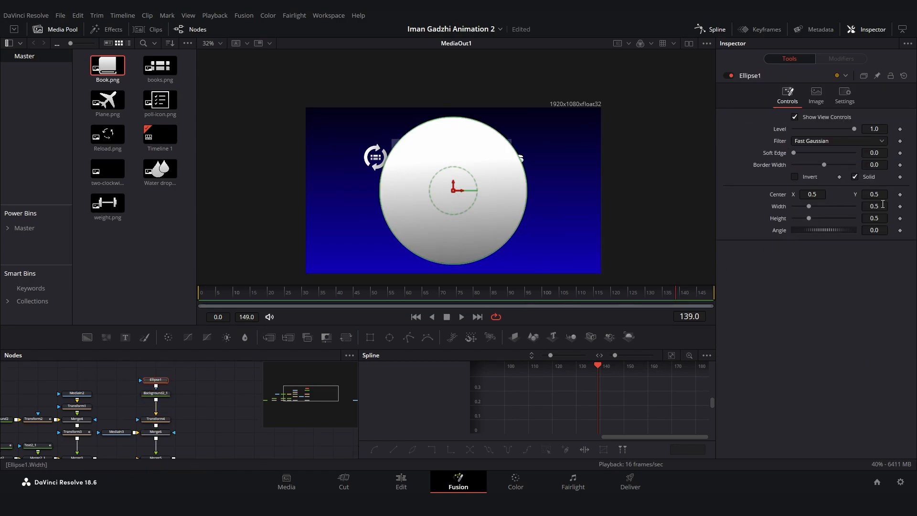
click(856, 177)
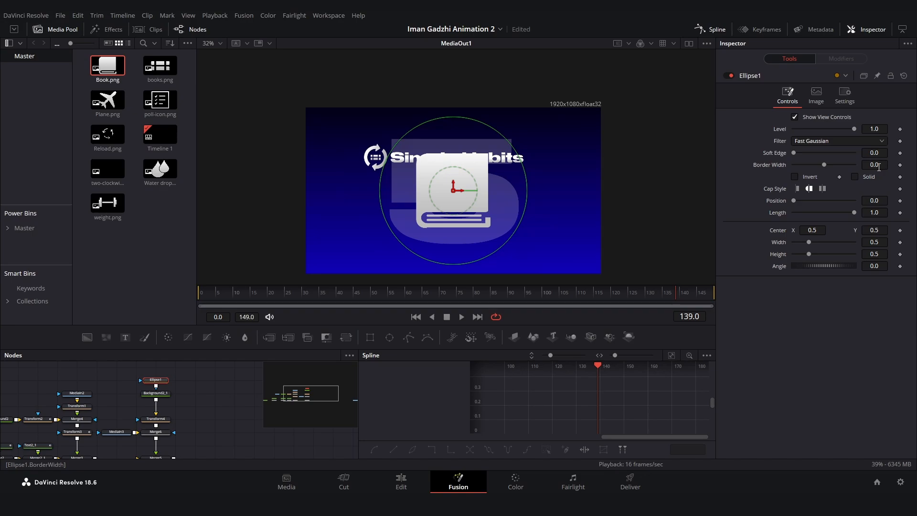
drag(874, 165, 895, 165)
click(142, 422)
drag(141, 423, 157, 408)
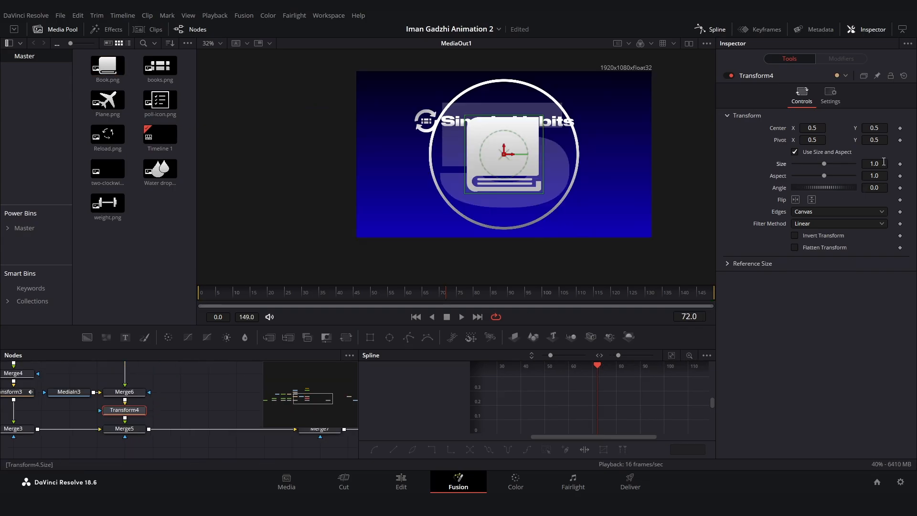
Scale Transform4 to a size of 0.26 and set its center to X -0.7, Y 0.17
drag(884, 161, 807, 162)
click(813, 127)
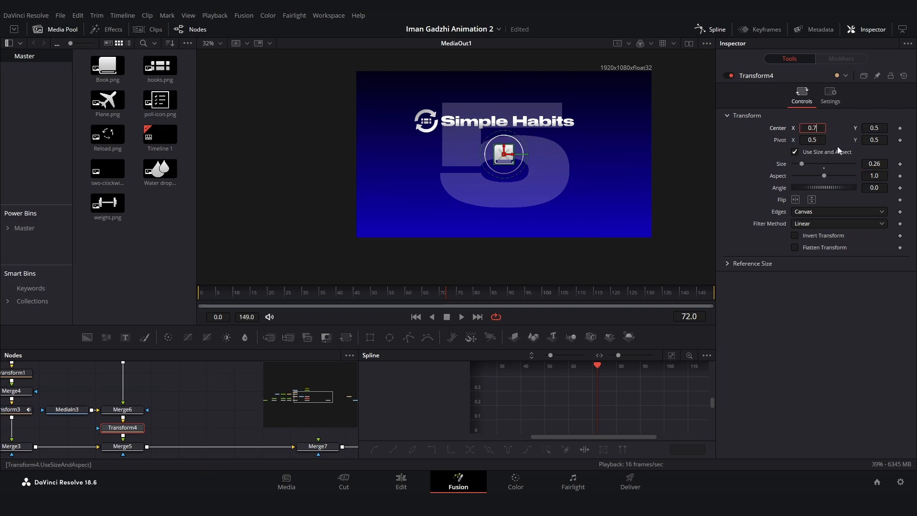
text(-0.7)
key(Tab)
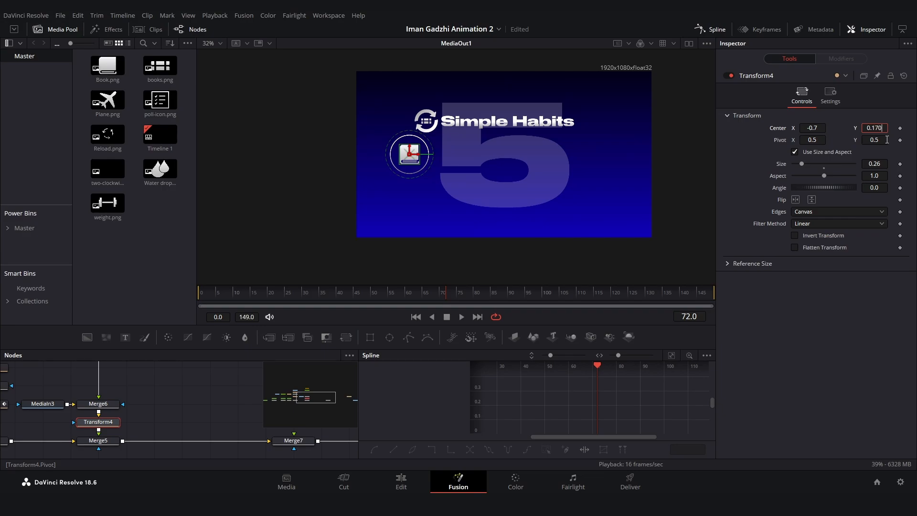
key(Return)
Go to frame 10, space out the book icon's nodes and insert a Transform node between MediaIn3 and Merge6
click(217, 296)
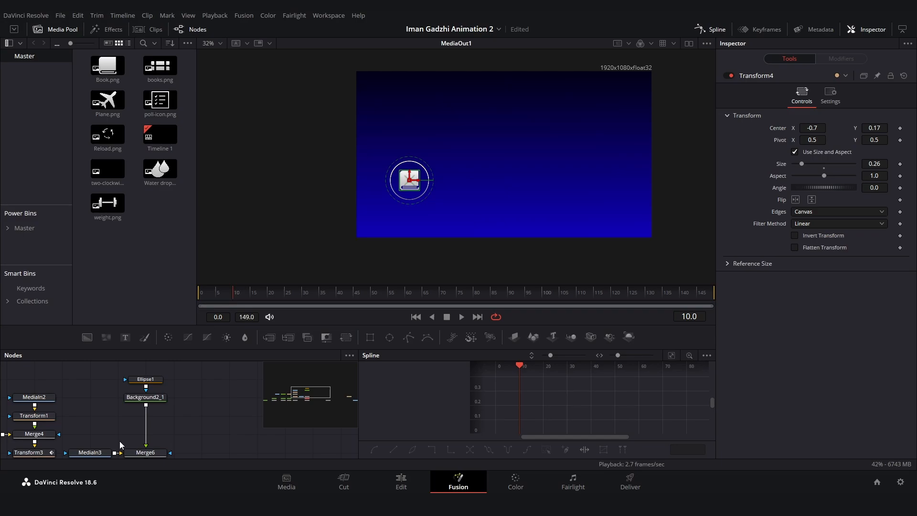
scroll(119, 441, down, 2)
scroll(182, 419, down, 2)
drag(174, 457, 222, 443)
drag(189, 418, 170, 417)
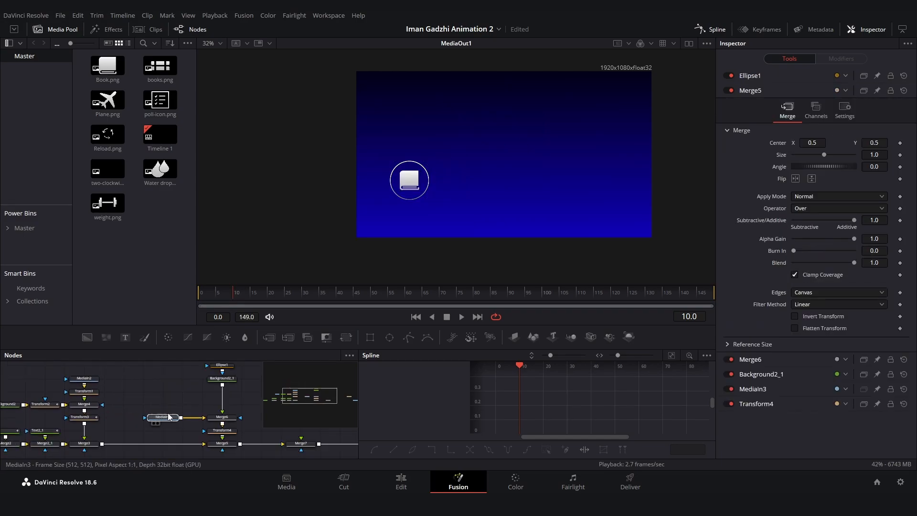
drag(347, 337, 192, 420)
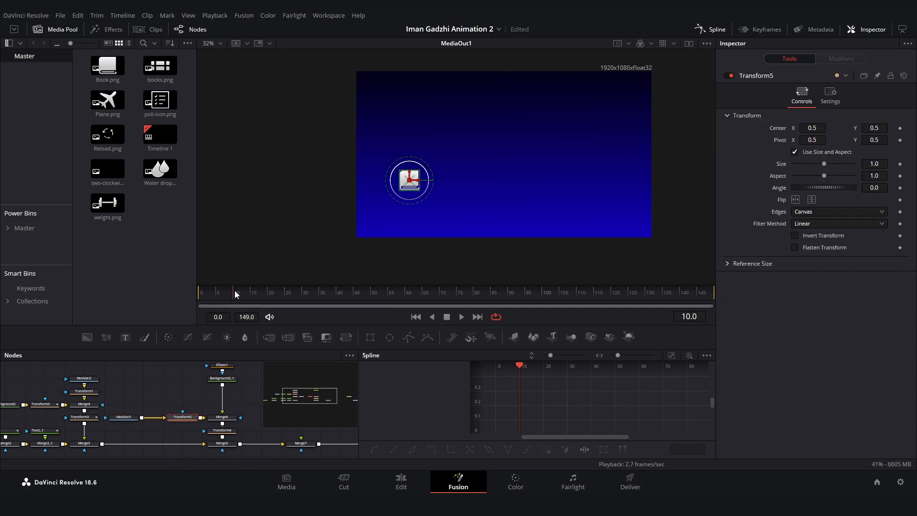
Keyframe Transform5 from size 0 and angle 180 at frame 10 to size 1 and angle 0 at frame 55
click(900, 165)
click(900, 188)
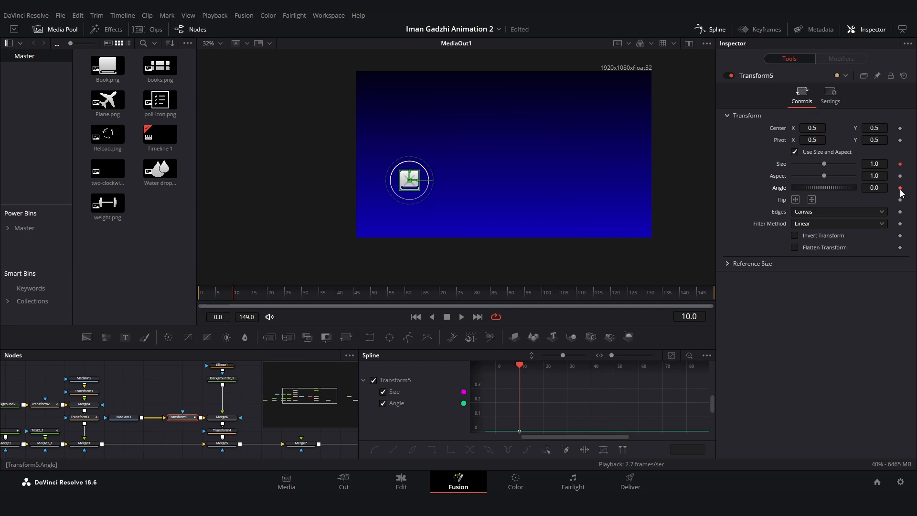
drag(242, 296, 386, 304)
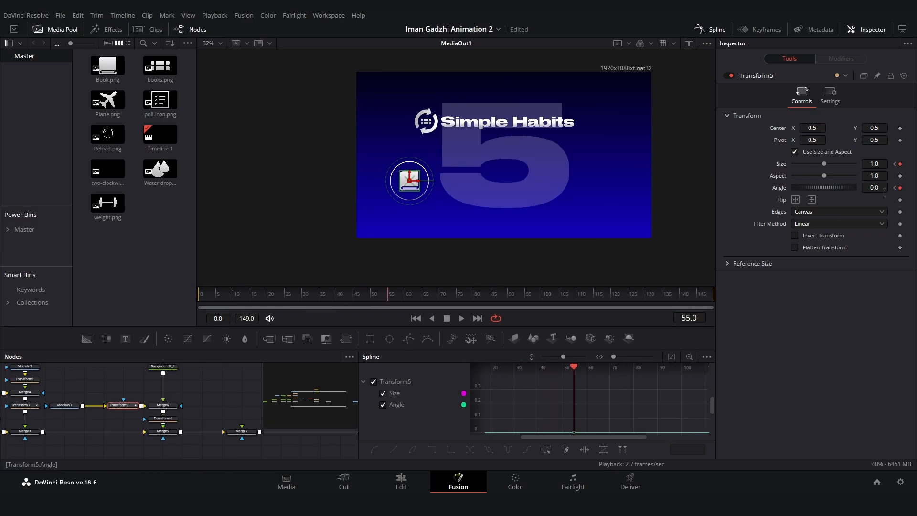
click(900, 188)
click(895, 188)
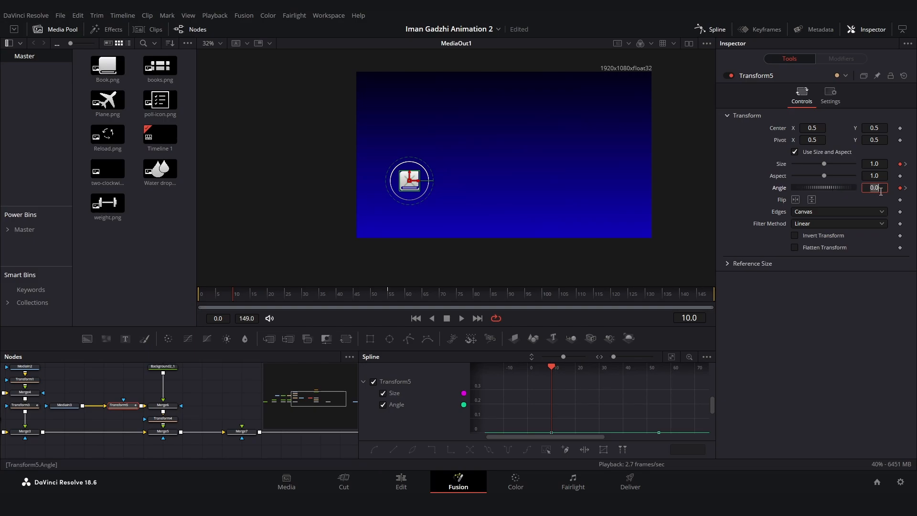
key(Tab)
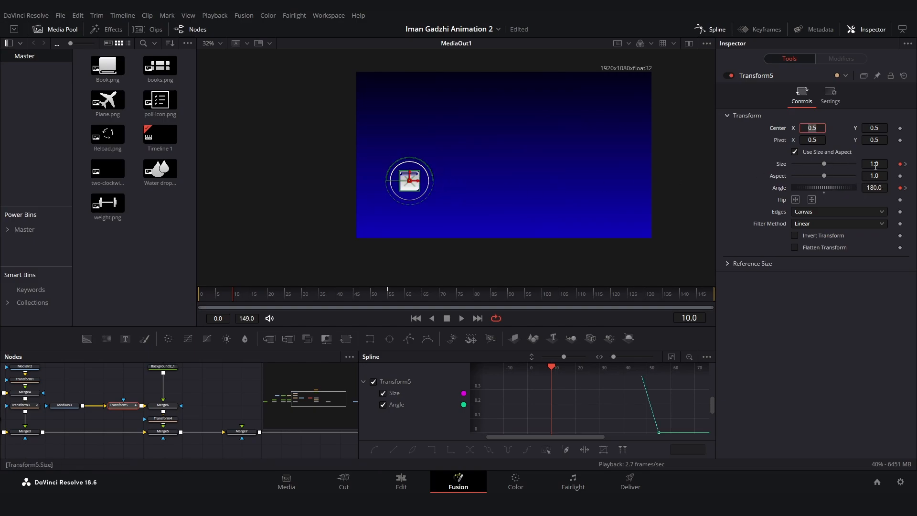
click(875, 164)
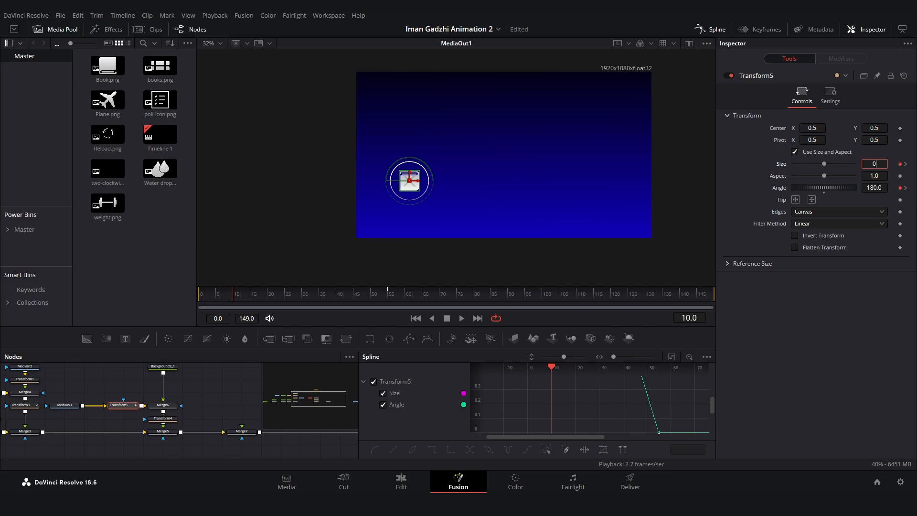
text(0)
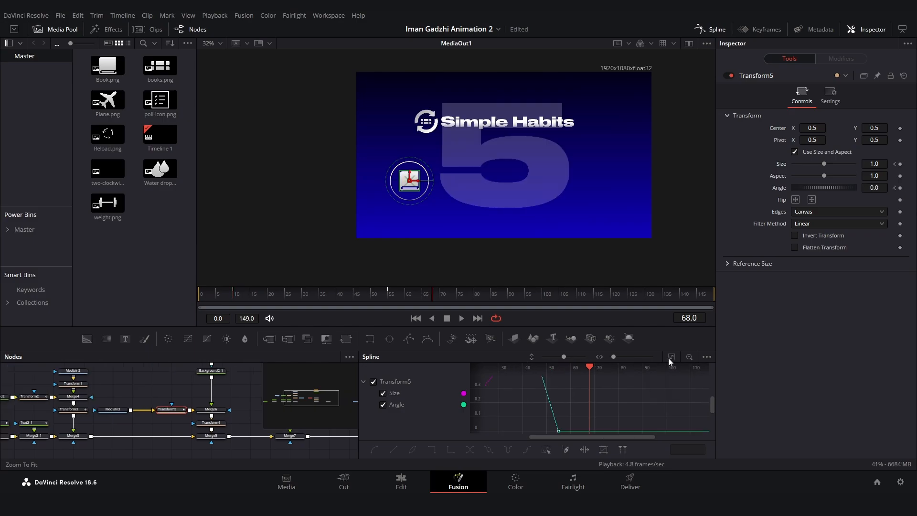
Apply Out Cubic easing to all Size and Angle keyframes of Transform5
click(670, 357)
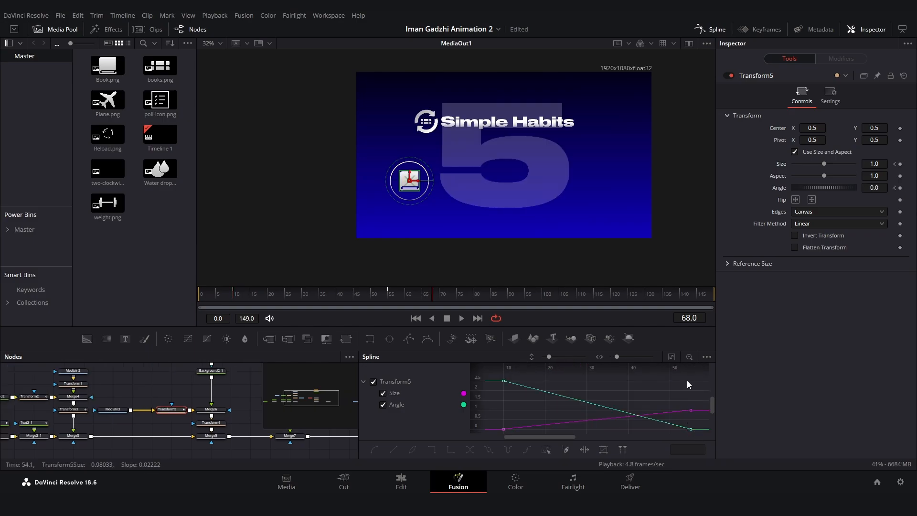
scroll(687, 380, down, 2)
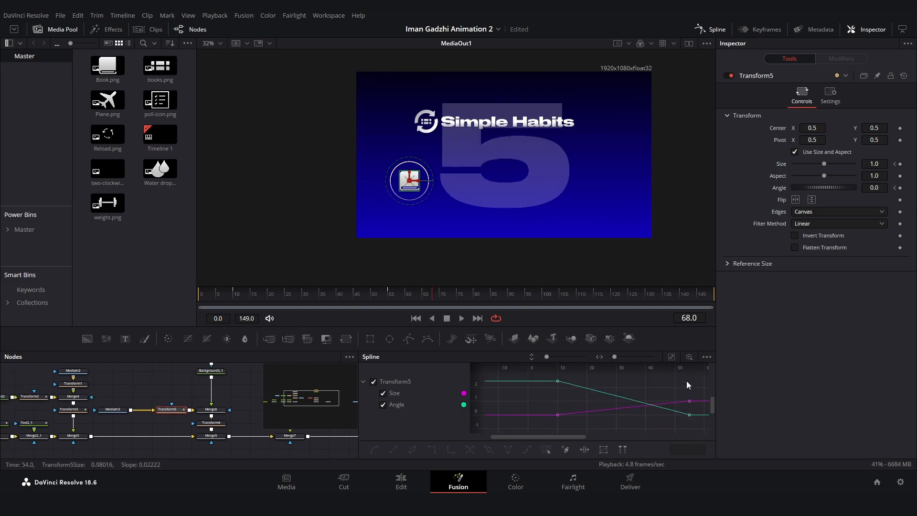
right_click(590, 402)
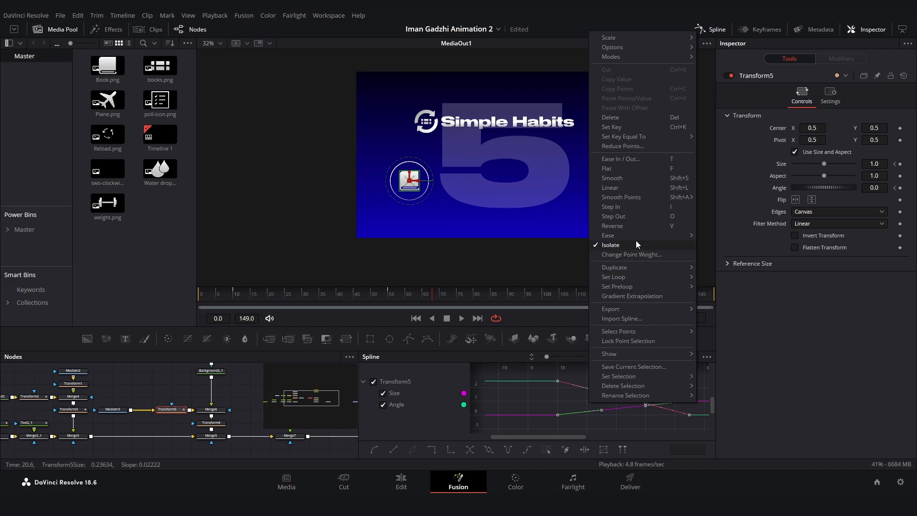
mouse_move(635, 236)
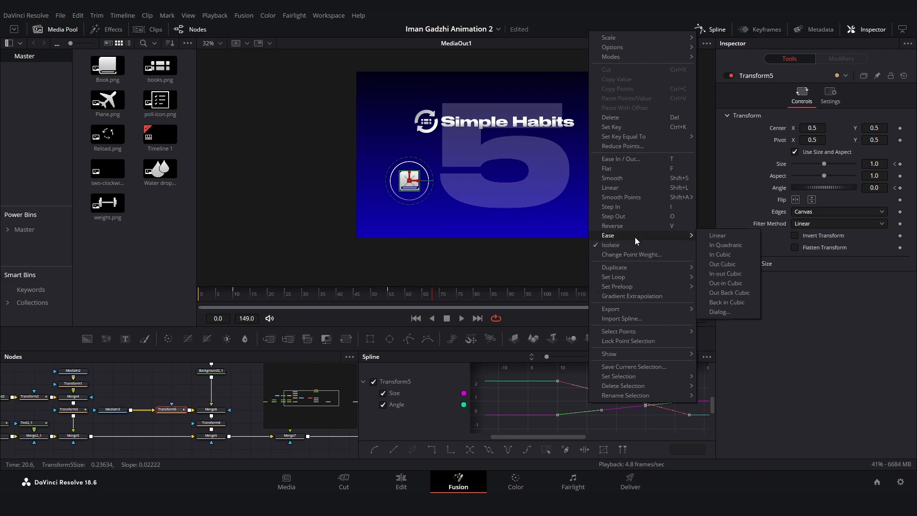
click(729, 266)
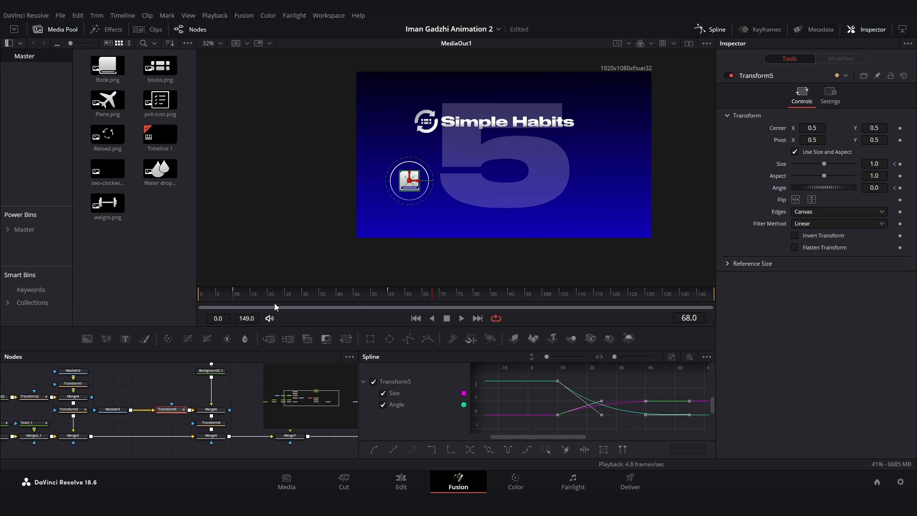
right_click(635, 383)
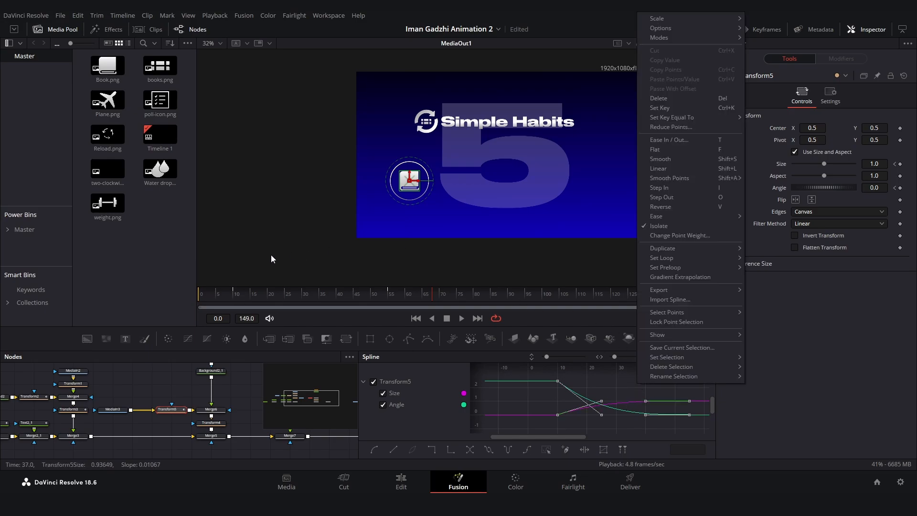
Play back the book icon's growing and spinning animation from frame 10
click(233, 293)
click(248, 402)
key(space)
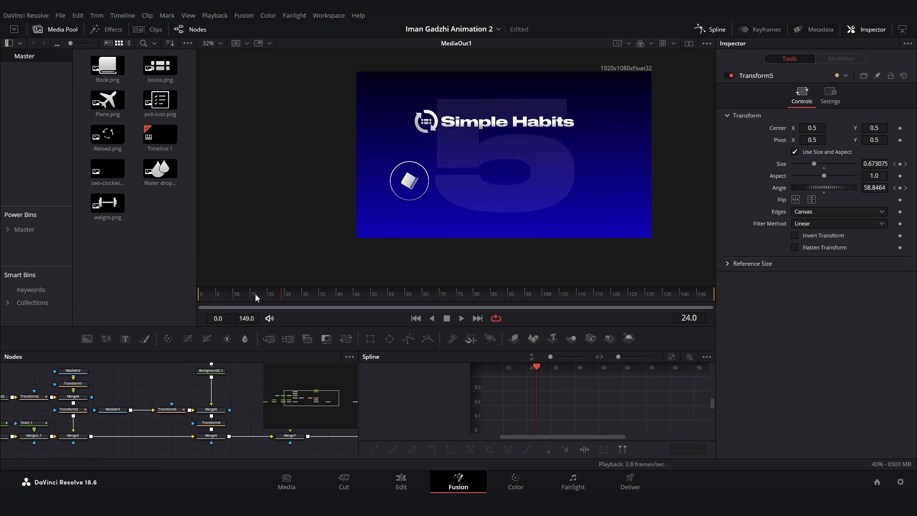
mouse_move(239, 296)
mouse_down()
mouse_move(371, 295)
mouse_move(254, 303)
mouse_up()
key(space)
click(284, 367)
key(space)
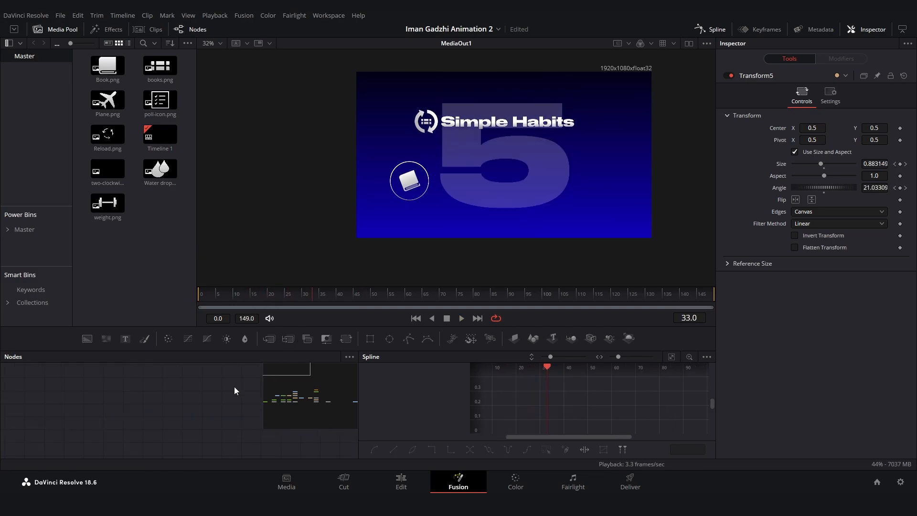
click(319, 399)
key(space)
key(space)
Keyframe Ellipse1's Length from 0 at frame 10 to 1 at frame 55 to draw on the ring
drag(196, 391, 188, 431)
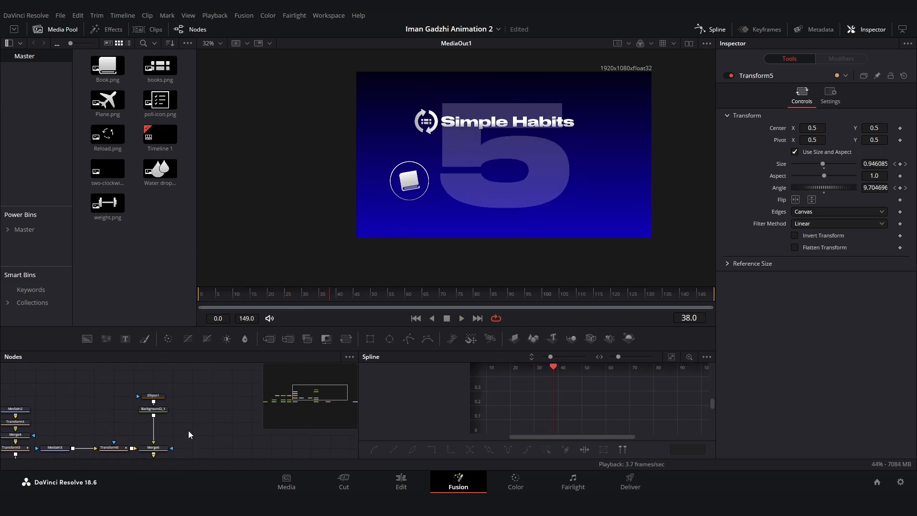
click(154, 396)
scroll(410, 163, up, 2)
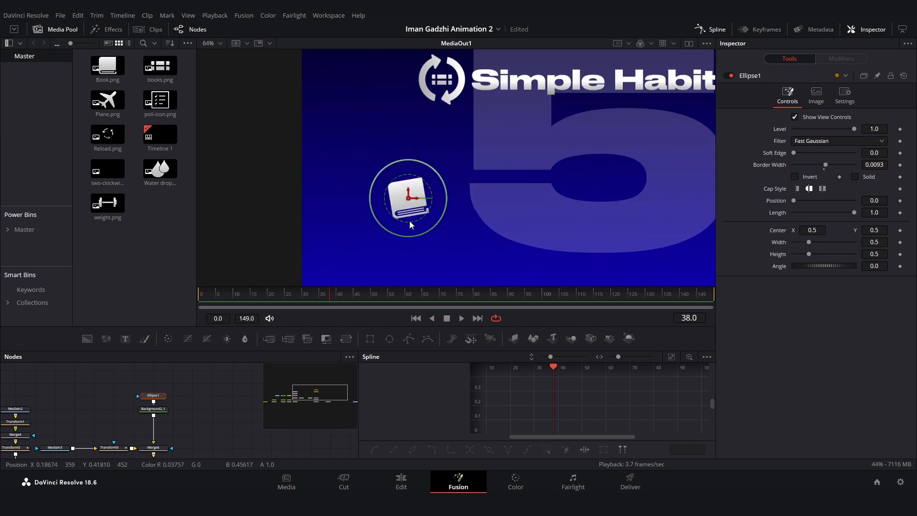
click(234, 298)
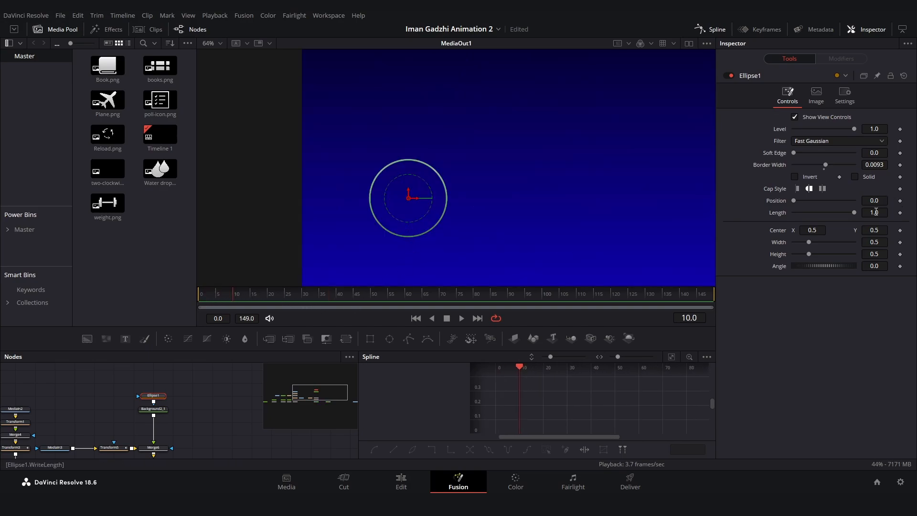
click(901, 213)
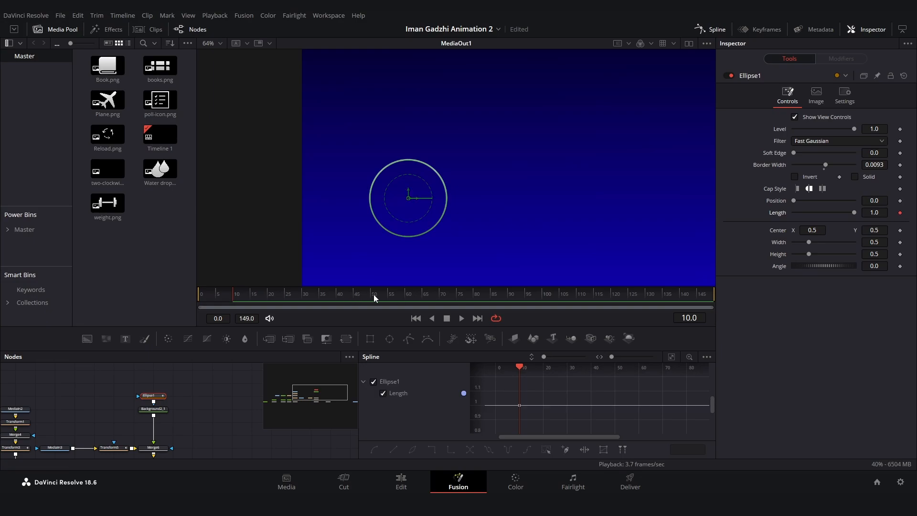
click(388, 298)
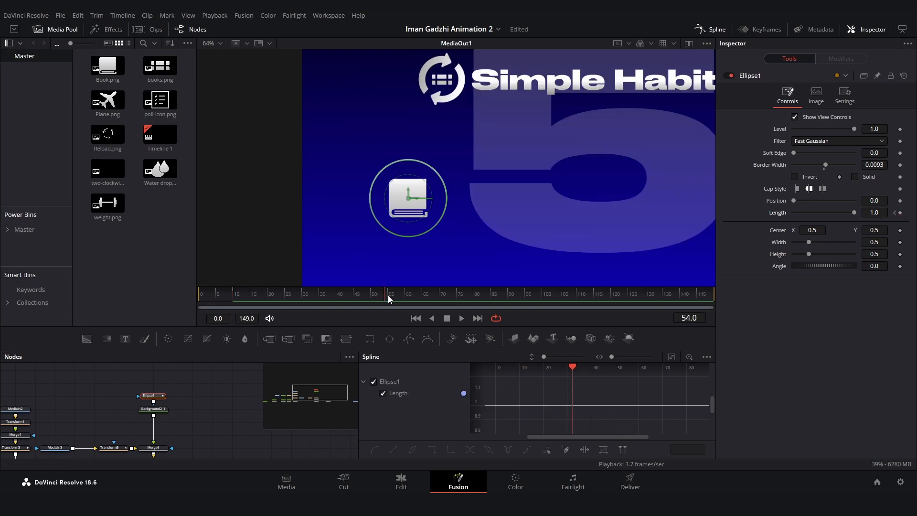
click(895, 213)
drag(851, 214, 728, 217)
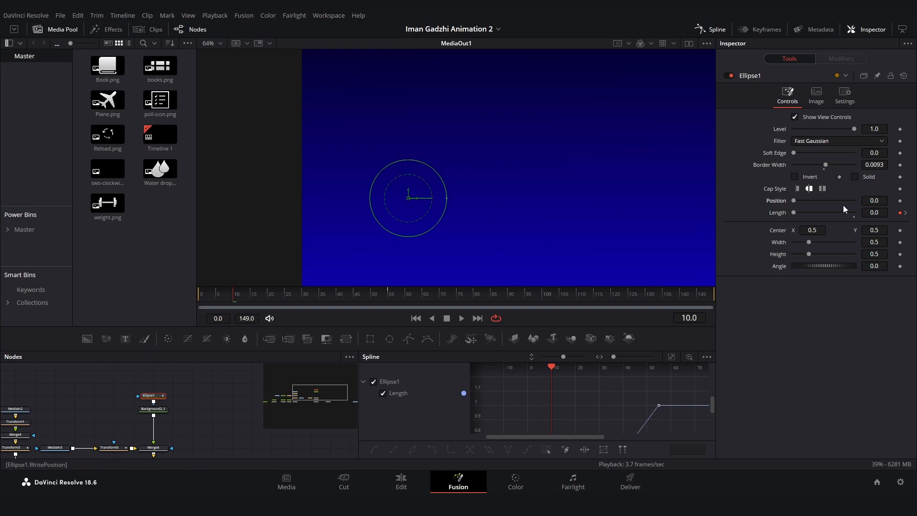
Set Ellipse1's Position to 0.25 and play back the ring's draw-on animation
click(882, 201)
key(Return)
key(space)
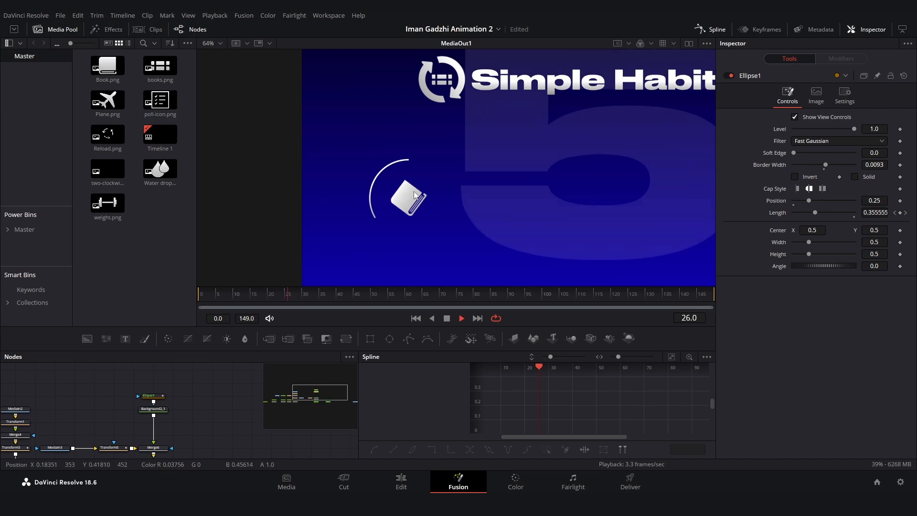
key(space)
Smooth Ellipse1's Length keyframes with Ease In 78.5 and Ease Out 40.0
click(157, 397)
click(671, 357)
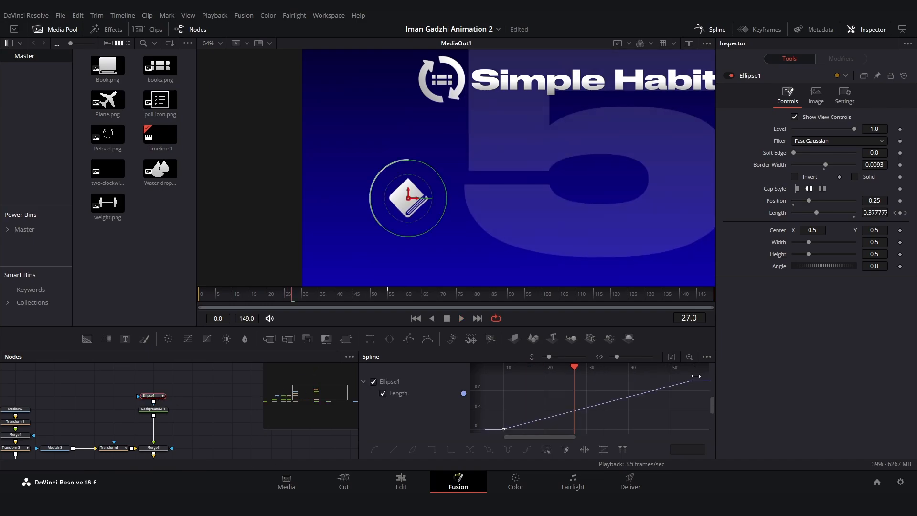
drag(702, 376, 497, 436)
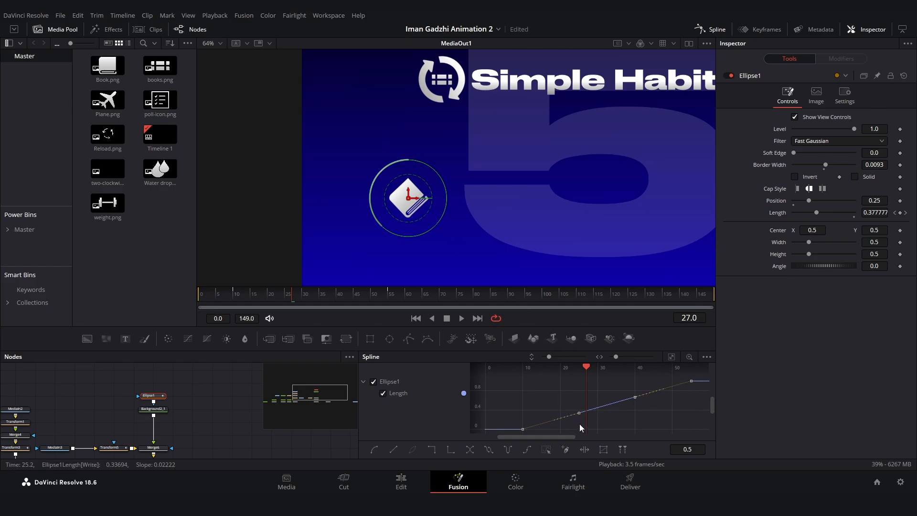
key(s)
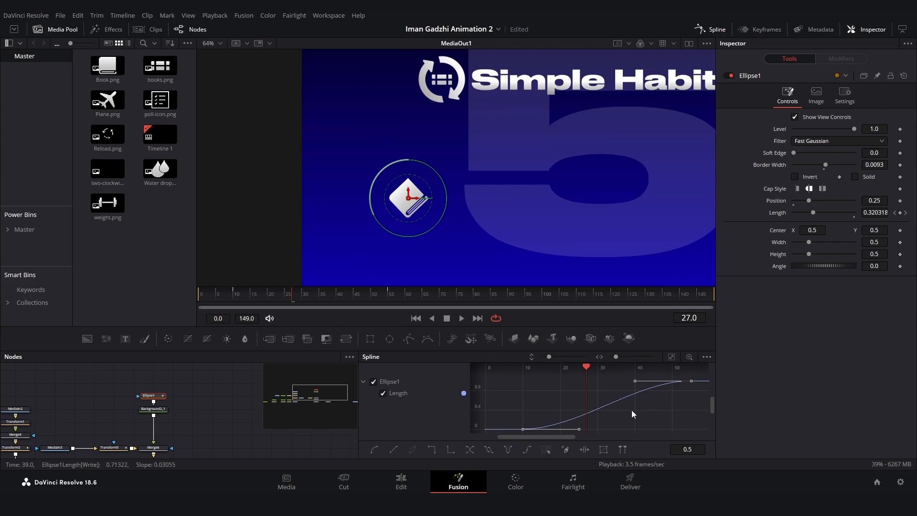
key(t)
drag(687, 370, 690, 372)
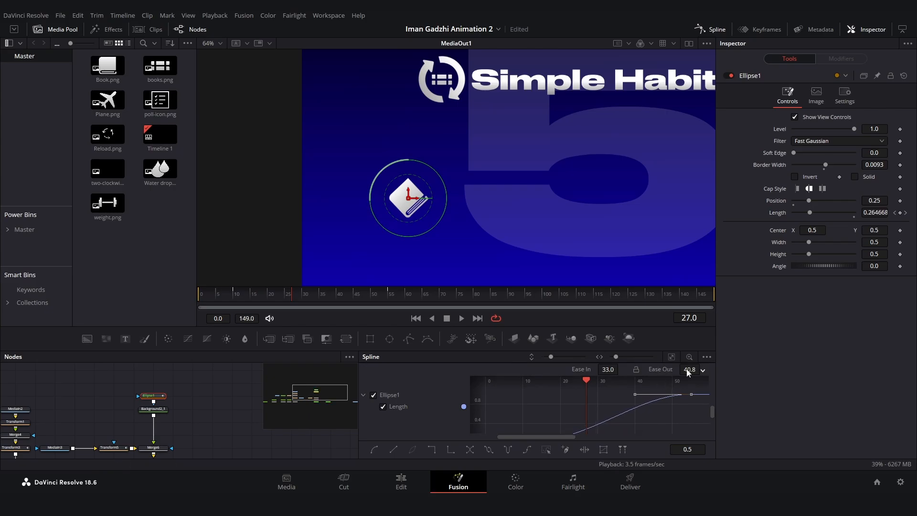
drag(604, 370, 619, 370)
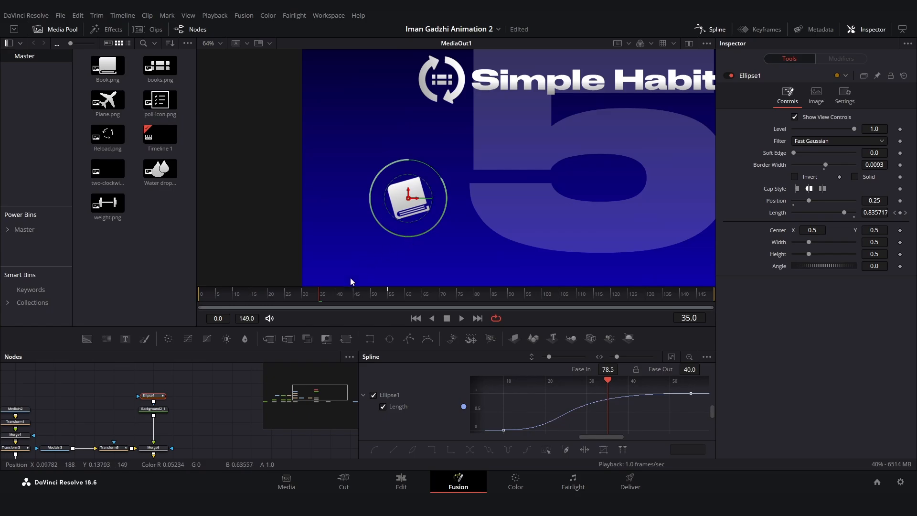
Lighten the gradient start color of Background2_1 to a light gray with red, green and blue at 0.807843
click(153, 410)
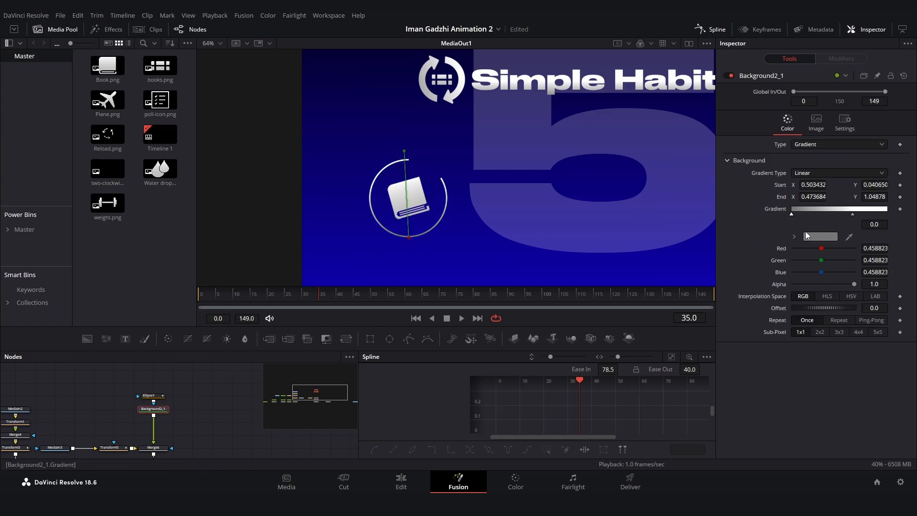
click(817, 237)
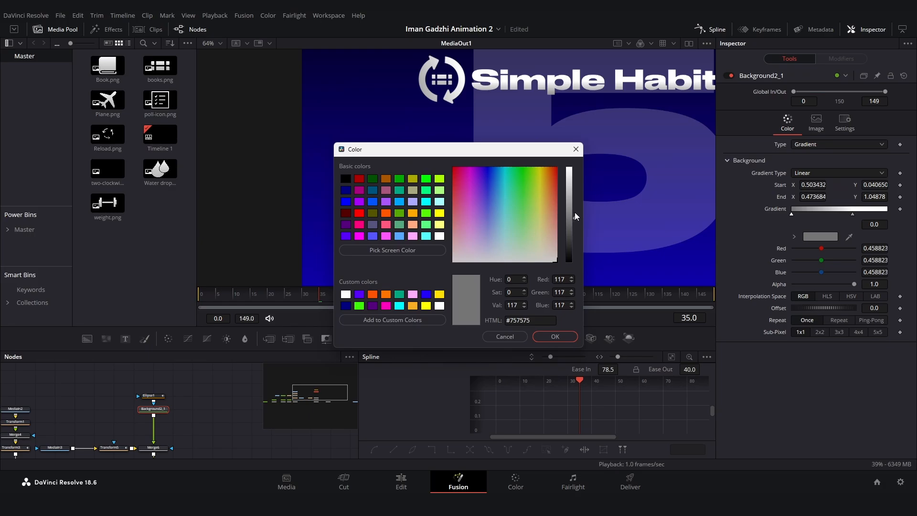
drag(571, 217, 572, 188)
click(555, 337)
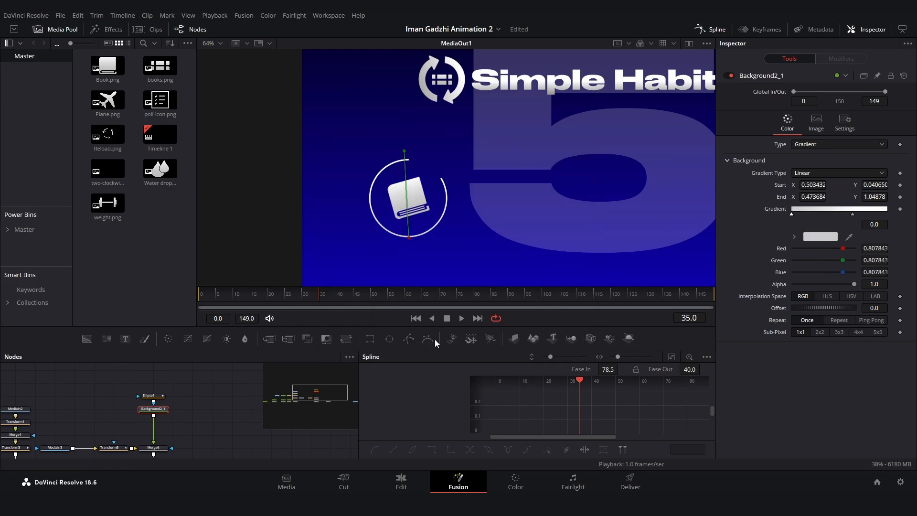
scroll(181, 432, down, 2)
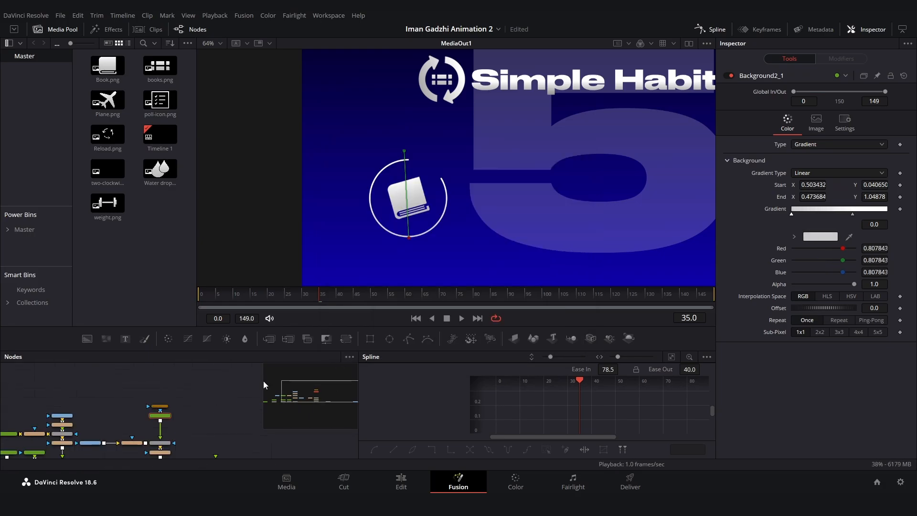
Play back the book icon and ring animation from the start to review the smoothed draw-on
drag(271, 293, 217, 294)
key(space)
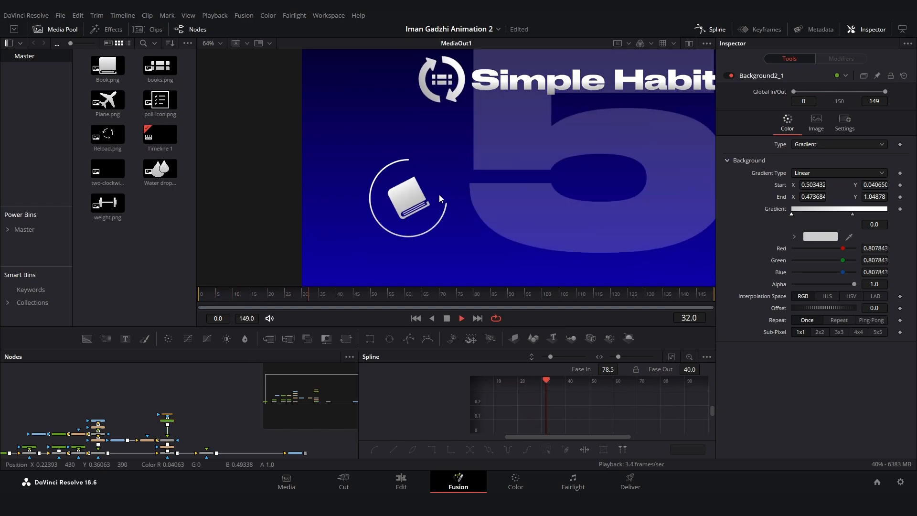
key(space)
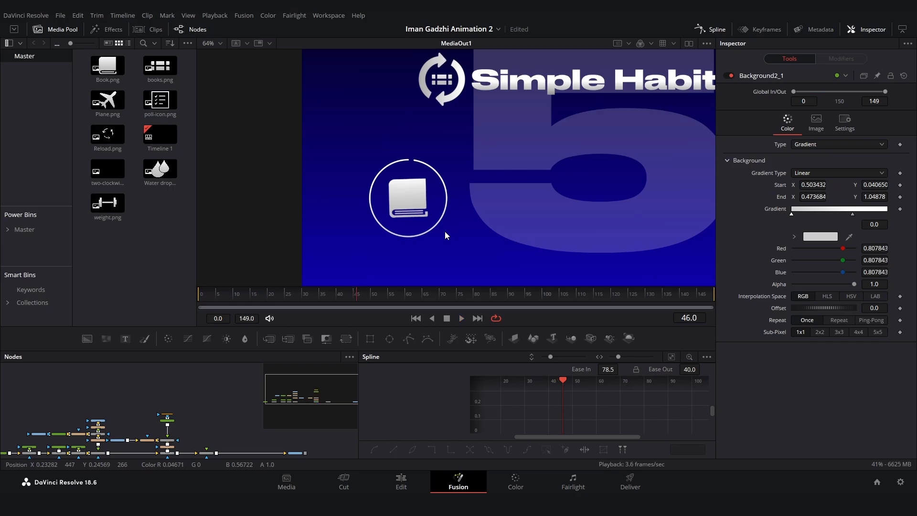
scroll(445, 236, down, 2)
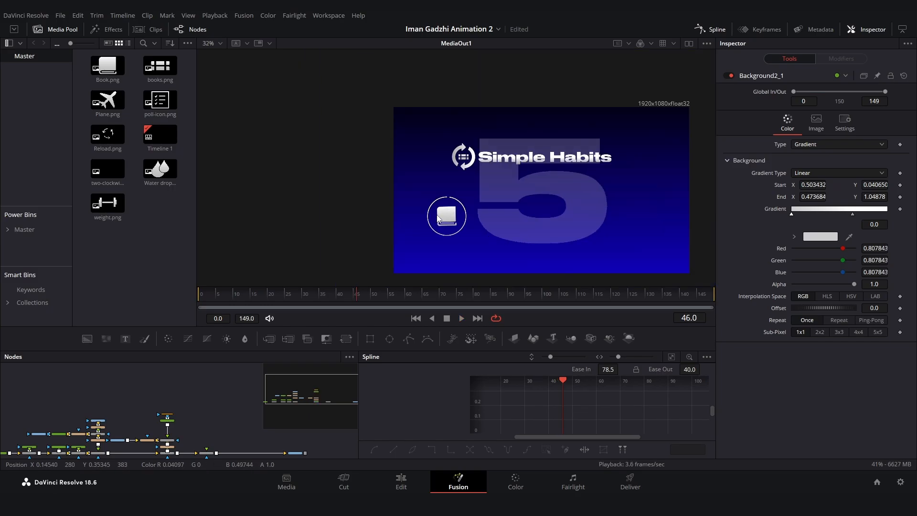
Delete the unused Merge7 node and move Ellipse1, Background2_1 and MediaIn3 closer to the nodes they feed
drag(205, 399, 190, 356)
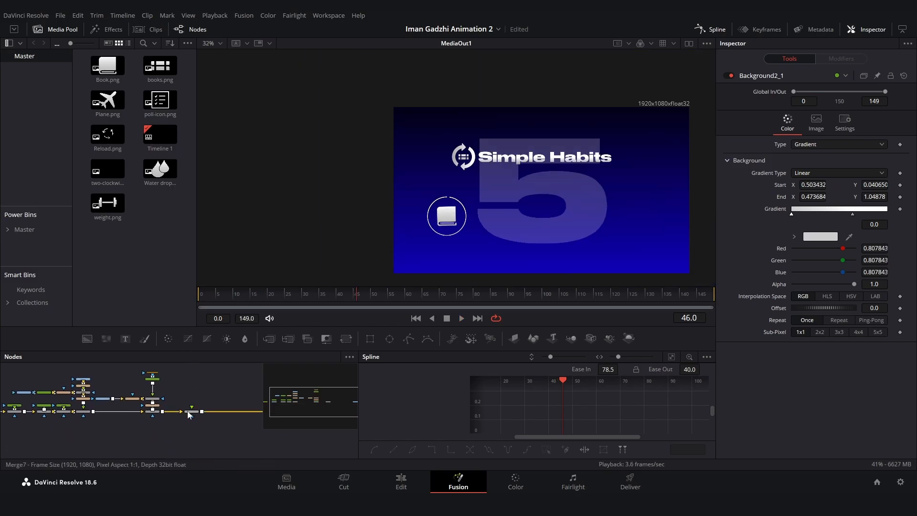
scroll(189, 415, up, 3)
click(172, 426)
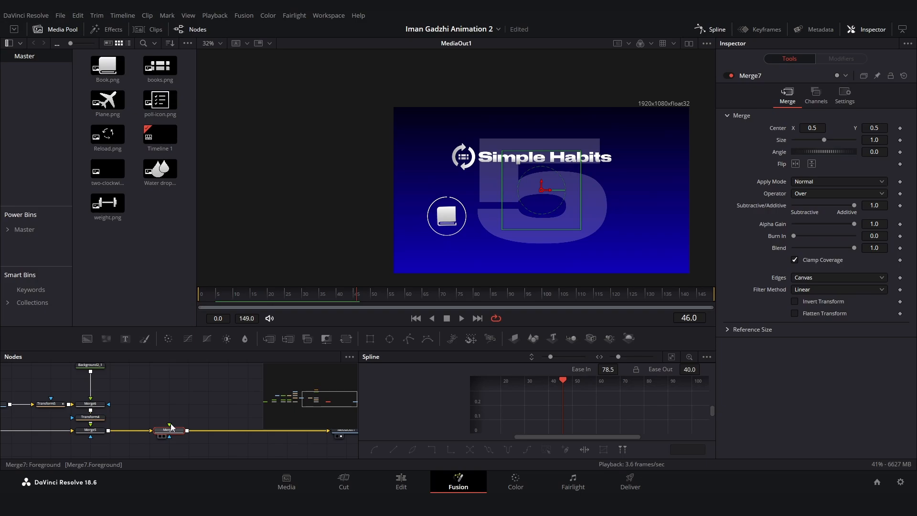
key(Delete)
drag(122, 392, 190, 420)
drag(187, 414, 151, 363)
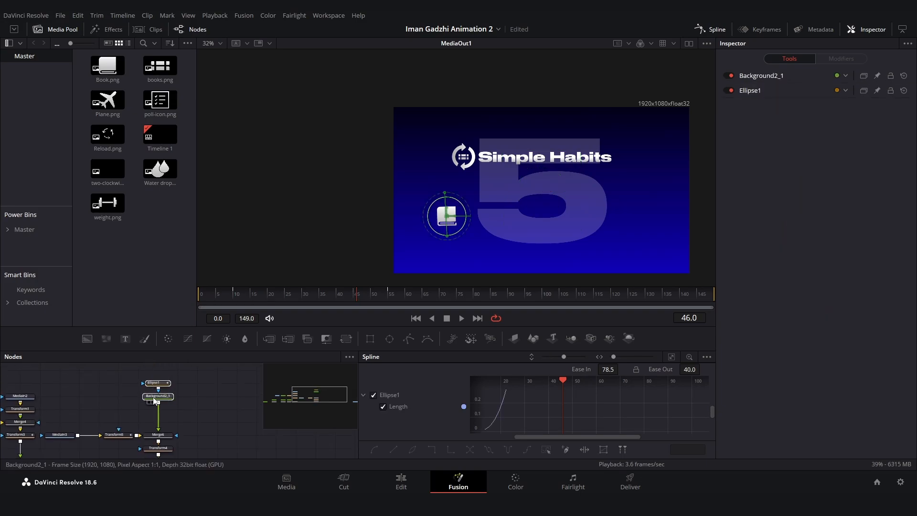
drag(154, 401, 154, 427)
click(77, 434)
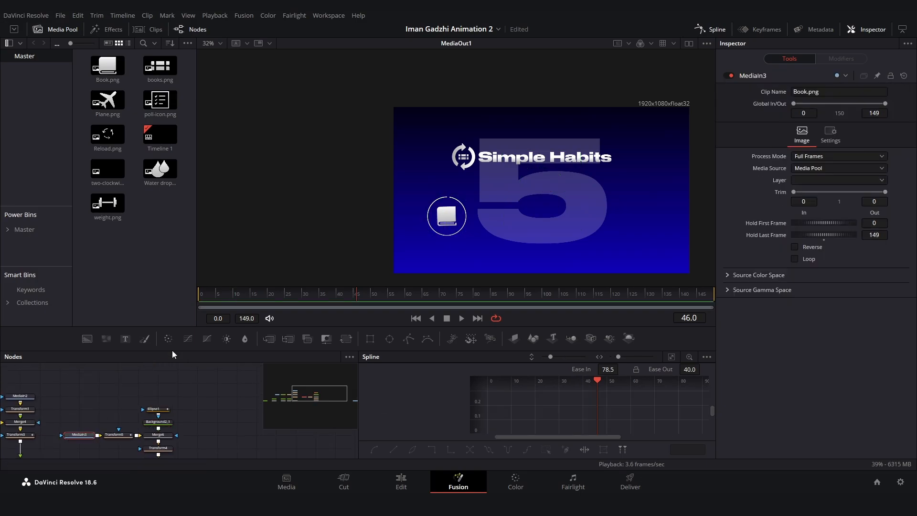
Preview the composition in Fusion, and turn on render caching for the timeline on the Edit page
drag(241, 293, 239, 293)
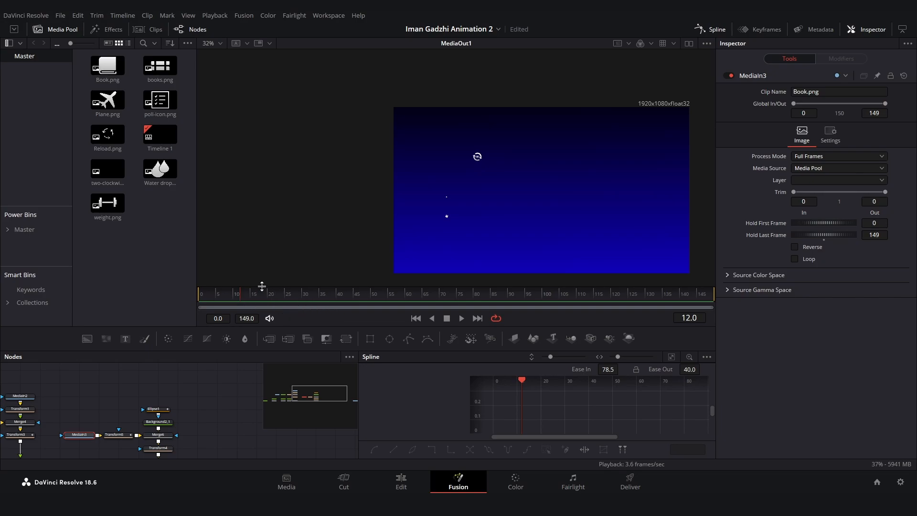
drag(242, 290, 186, 287)
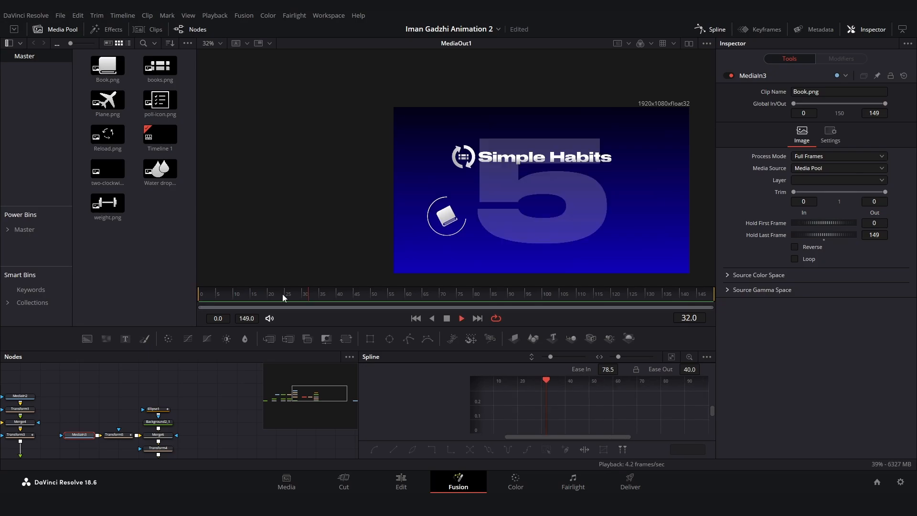
click(402, 482)
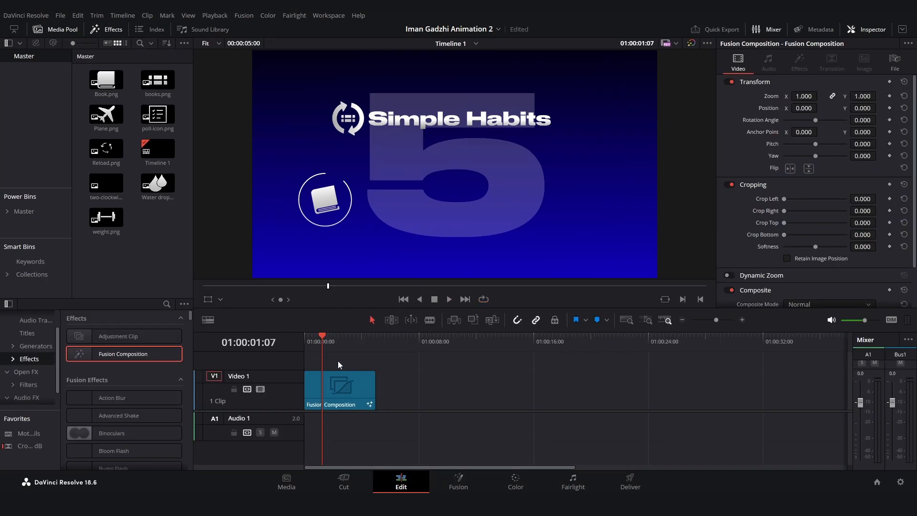
key(Home)
click(215, 16)
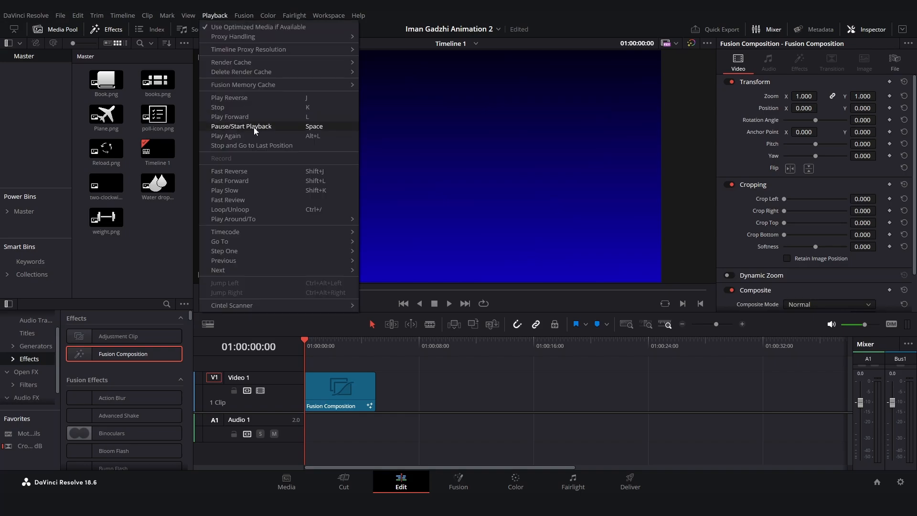
mouse_move(353, 62)
click(379, 73)
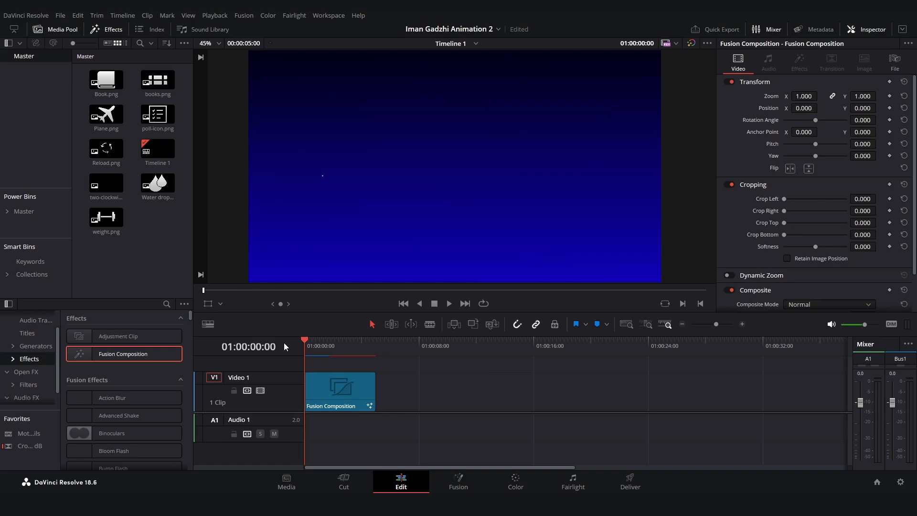
Play the cached Fusion composition from the start of the timeline to check the animation at full speed
key(space)
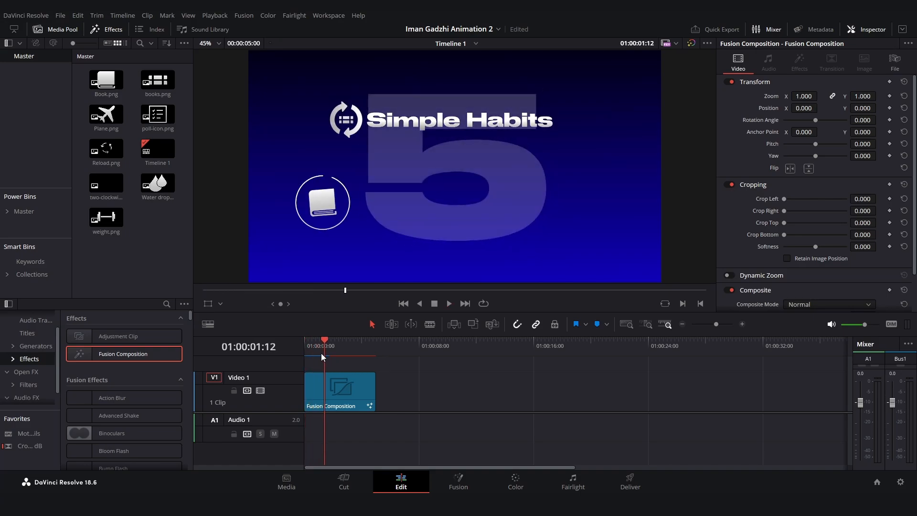
drag(327, 346, 303, 346)
key(space)
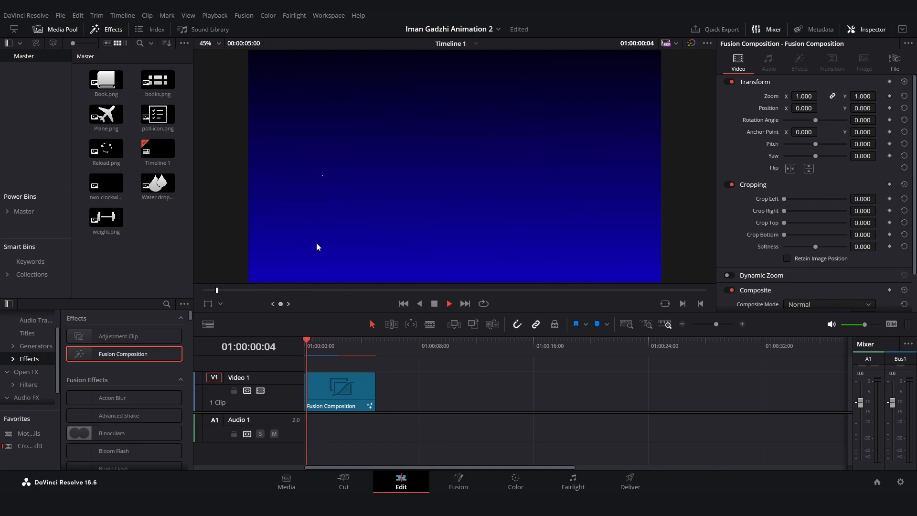
key(space)
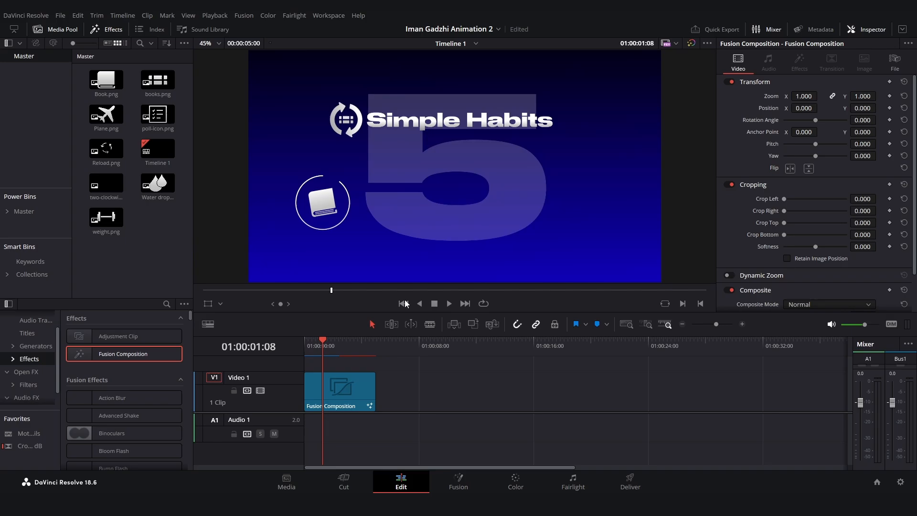
Return to the Fusion page and show Ellipse1's controls with the playhead at frame 10
click(459, 479)
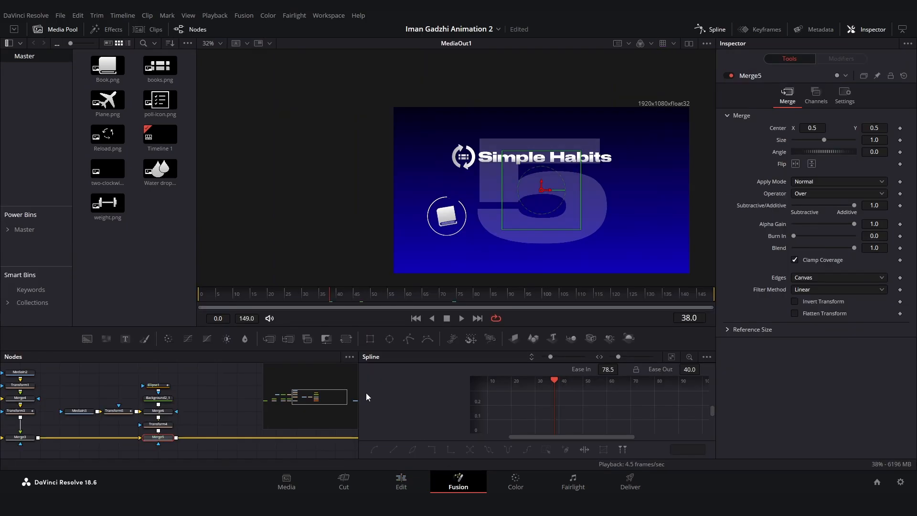
click(202, 398)
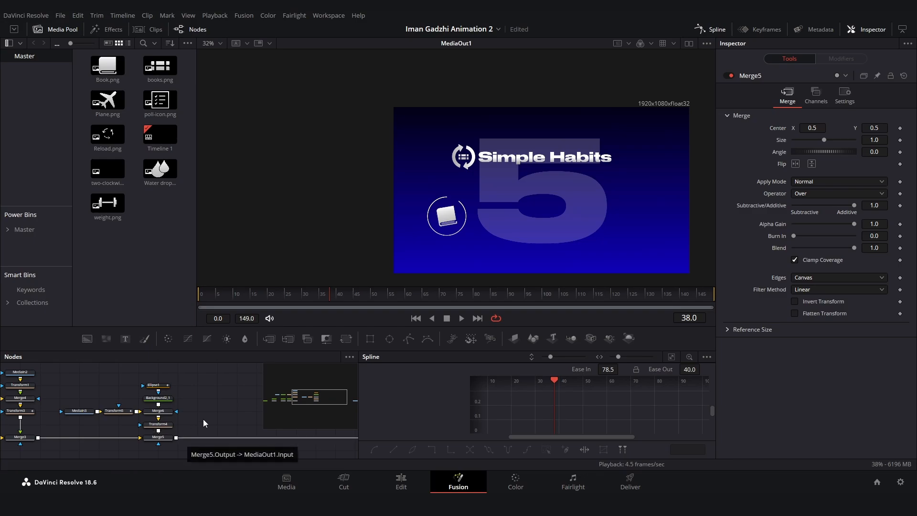
click(158, 385)
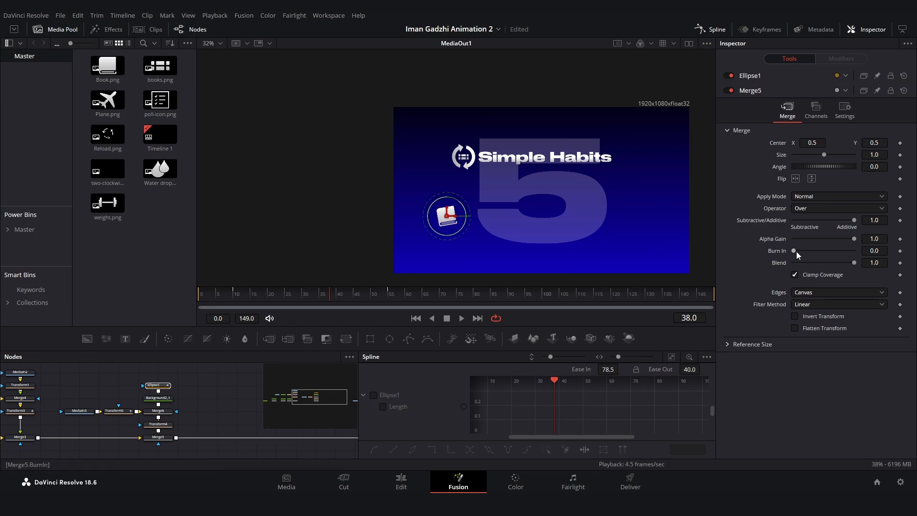
click(230, 295)
drag(230, 294, 302, 293)
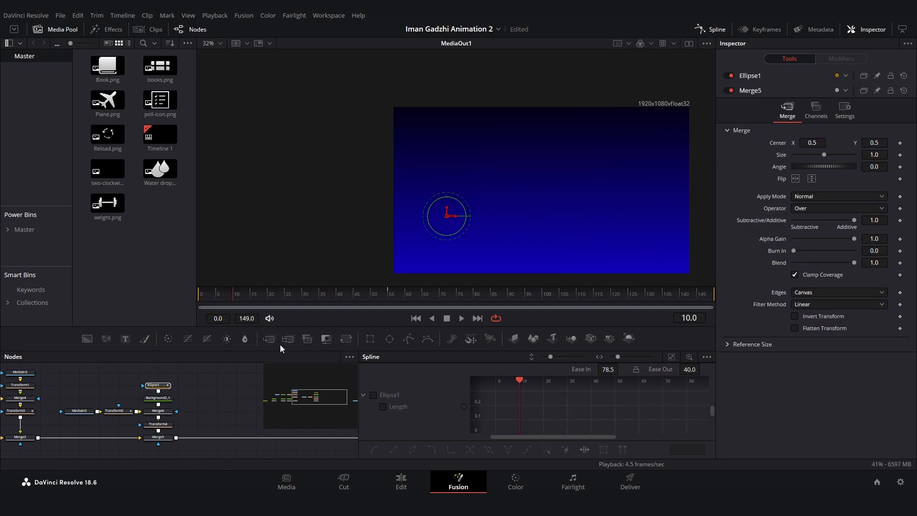
click(182, 393)
click(773, 76)
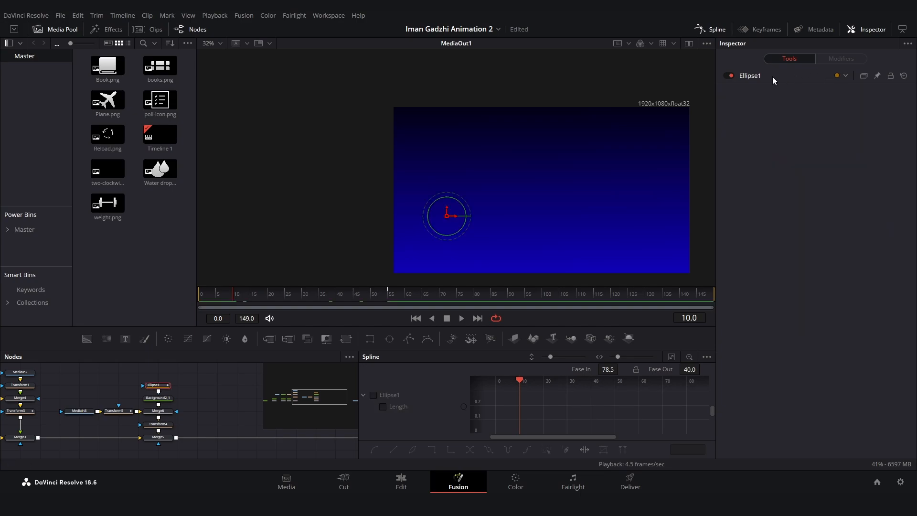
click(772, 76)
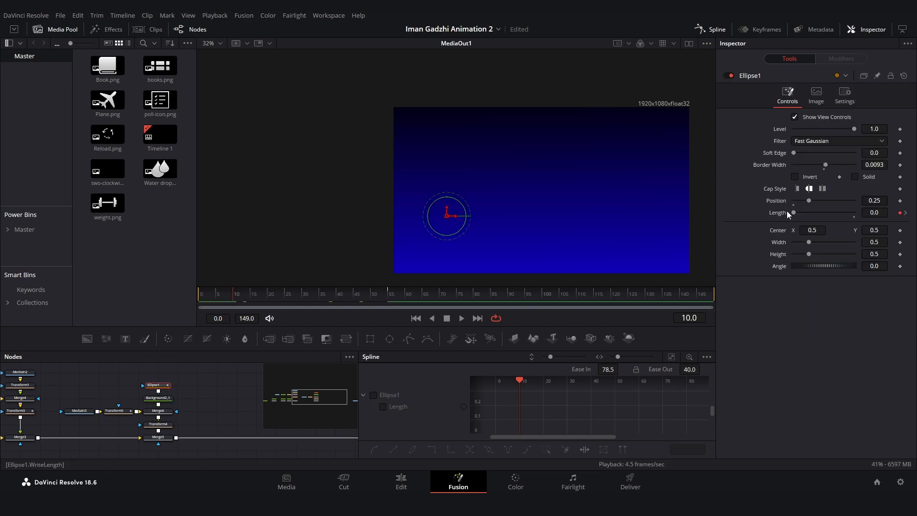
Examine the ring's line end at frame 26 and set Ellipse1's Cap Style to the third option
scroll(444, 185, up, 4)
key(Right)
key(Right)
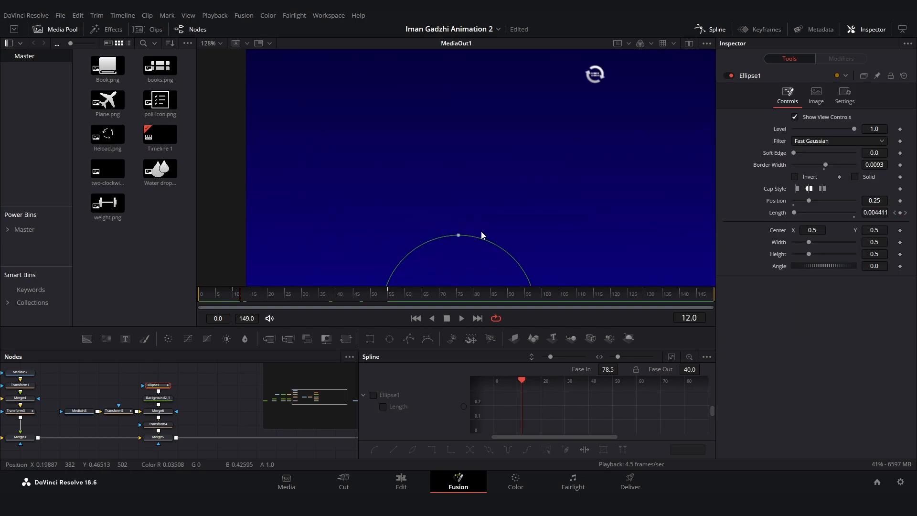
key(Right)
key(Right)
key(Right)
key(Right)
key(Right)
key(Right)
key(Right)
key(Right)
key(Right)
key(Right)
key(Right)
key(Right)
key(Right)
key(Right)
mouse_move(480, 231)
mouse_down()
mouse_move(415, 116)
mouse_move(408, 75)
mouse_up()
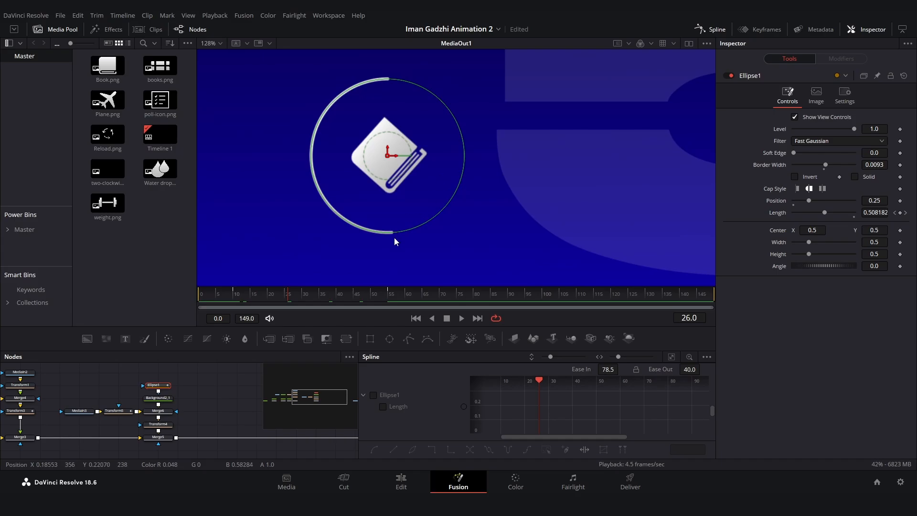
scroll(394, 237, up, 6)
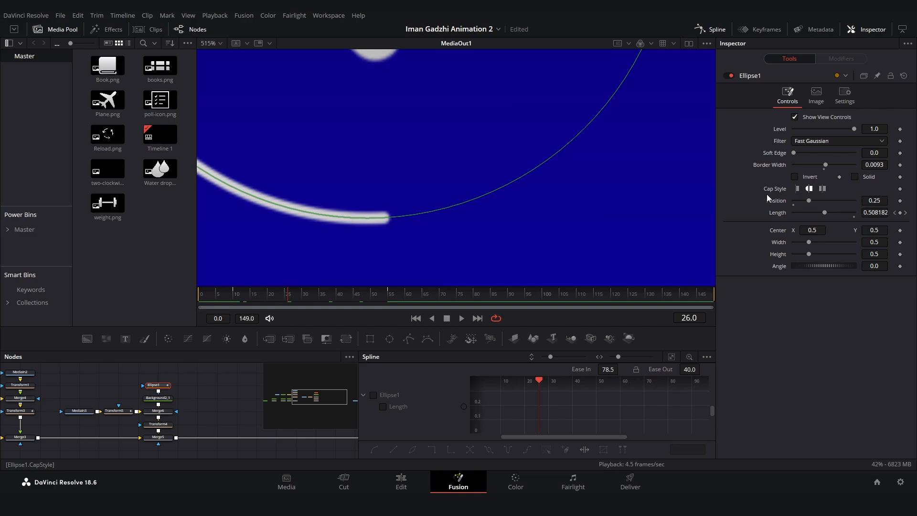
click(823, 189)
scroll(429, 216, down, 3)
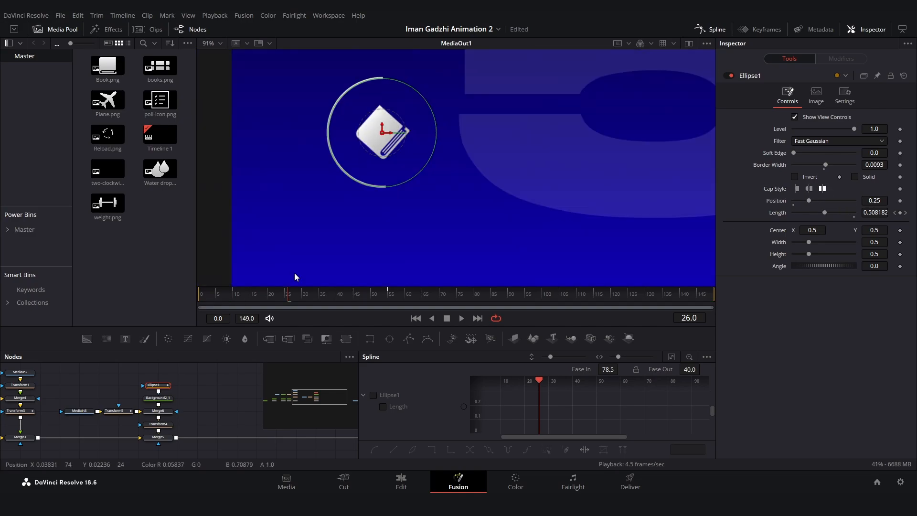
scroll(429, 216, down, 3)
Go back to frame 10 and select Merge5 to show its merge settings
click(234, 292)
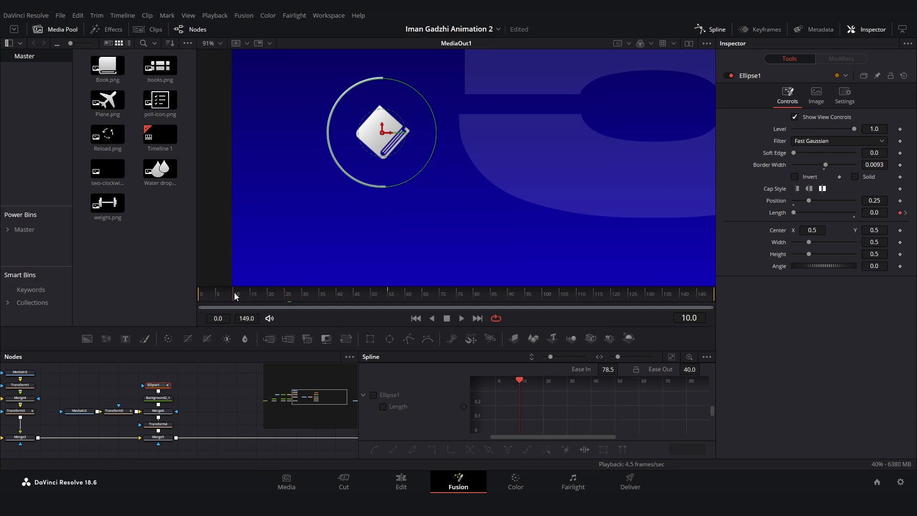
click(845, 95)
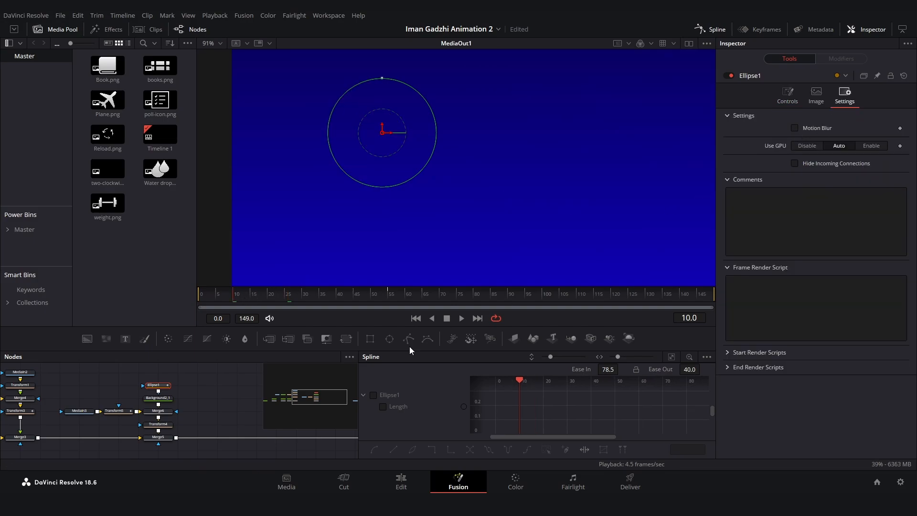
click(158, 437)
drag(368, 95, 354, 152)
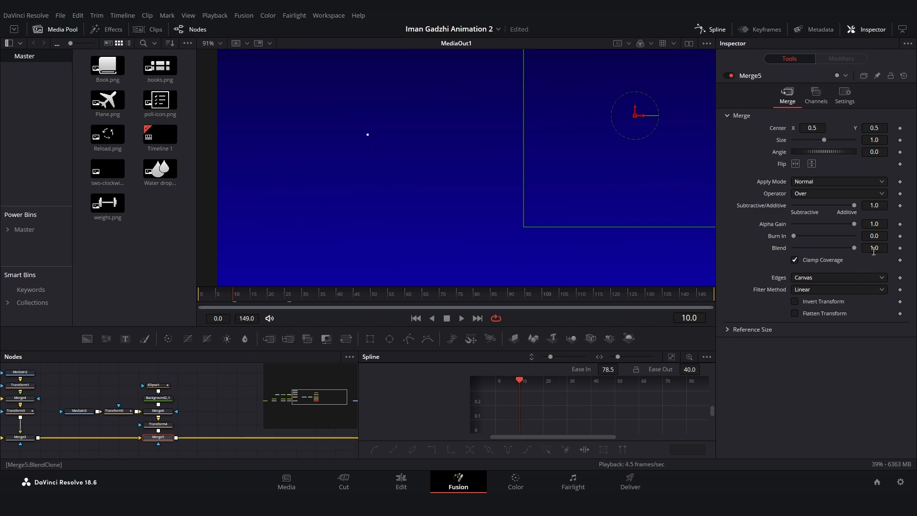
key(Right)
key(Right)
key(Right)
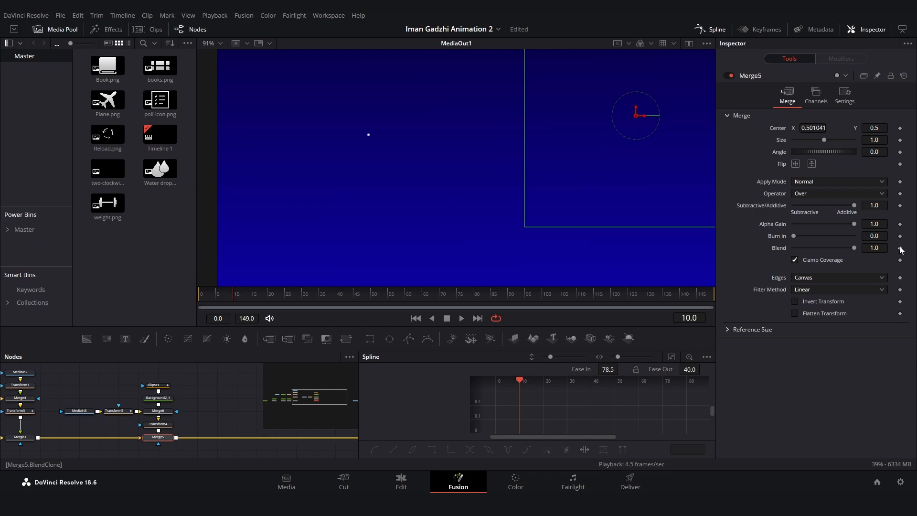
key(Left)
key(Left)
key(Left)
Keyframe Merge5's Blend at 1.0 on frame 10 and 0.0 on frame 9 to hide the ring's starting dot
click(325, 398)
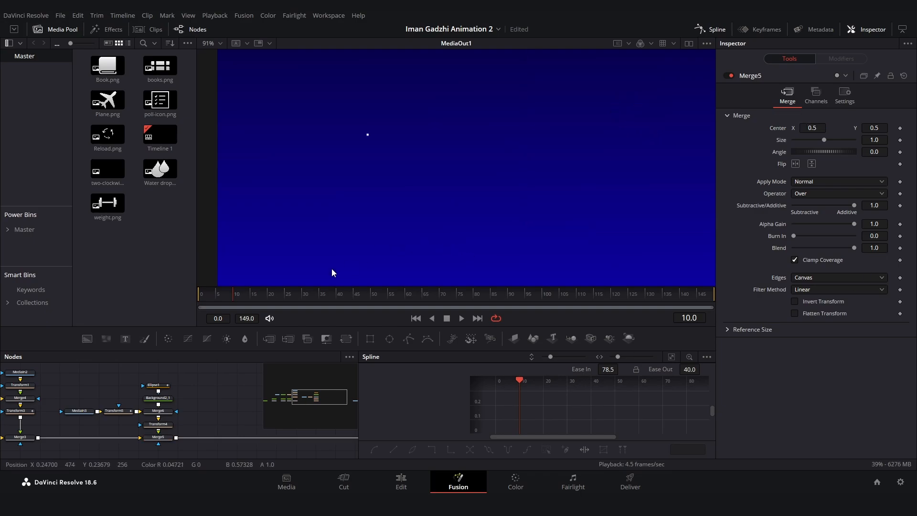
key(Right)
key(Right)
key(Right)
key(Left)
key(Left)
key(Left)
click(900, 249)
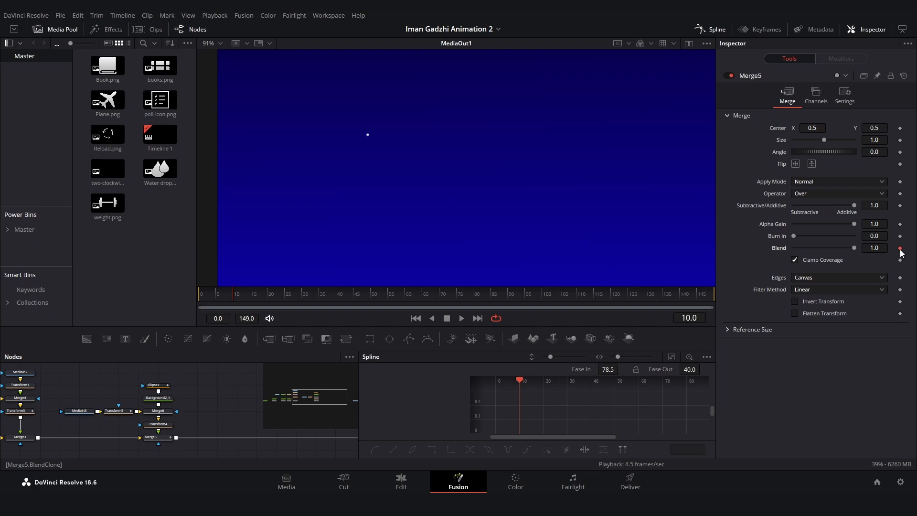
key(Left)
click(900, 248)
drag(851, 248, 783, 250)
Move MediaOut1 farther away from Merge5 to free up space in the node graph
scroll(188, 437, down, 3)
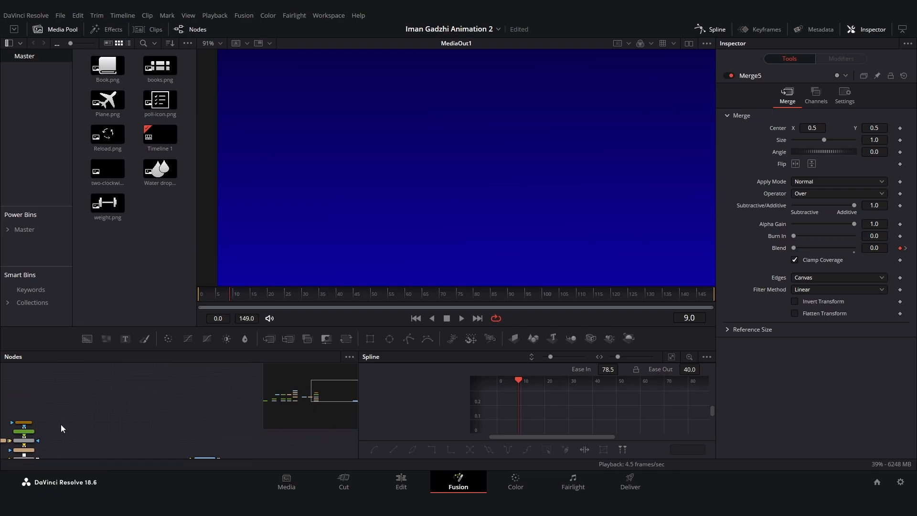
drag(223, 431, 218, 383)
drag(113, 406, 256, 410)
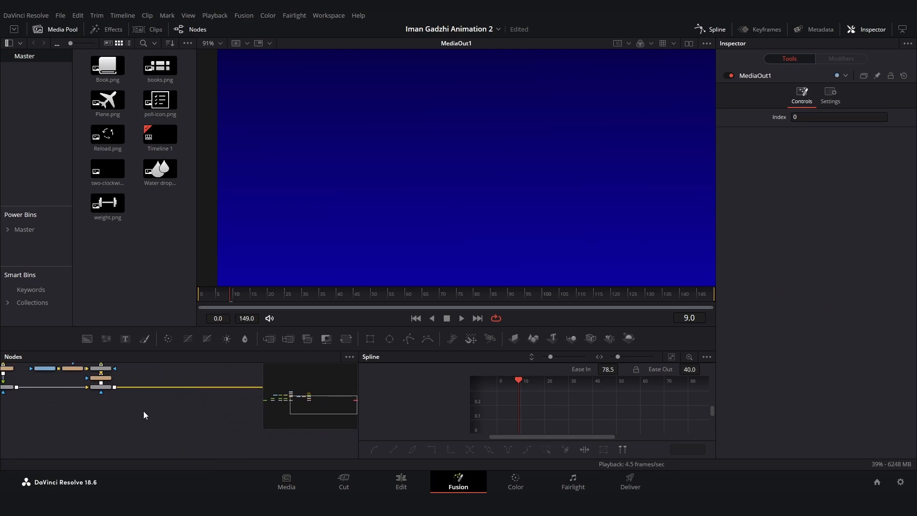
Duplicate the book icon's node group, from its MediaIn through Merge5, and connect the copy after Merge5
scroll(144, 411, up, 3)
click(152, 381)
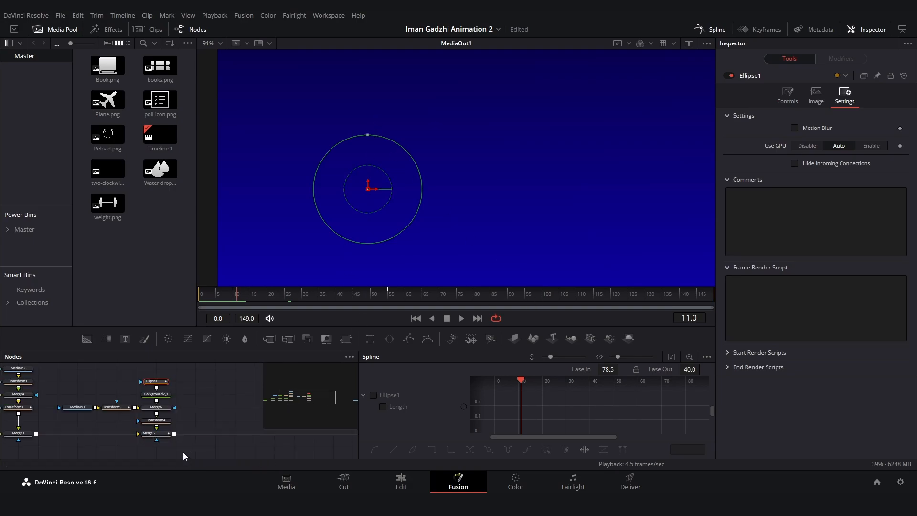
drag(107, 420, 28, 331)
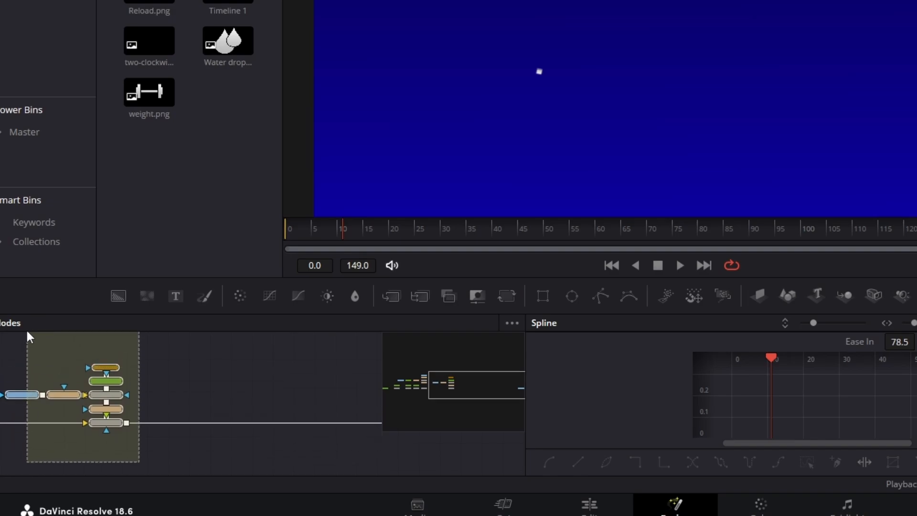
scroll(160, 435, up, 3)
drag(232, 361, 136, 424)
drag(192, 468, 275, 399)
click(272, 399)
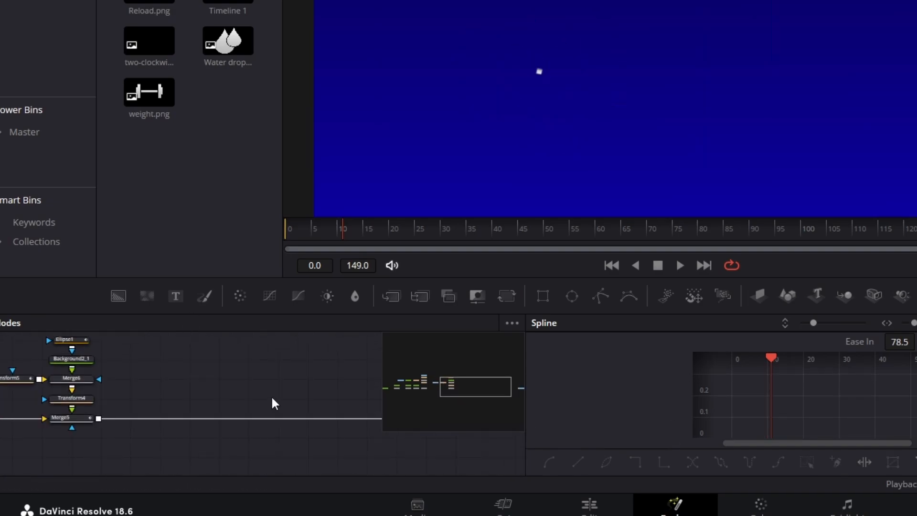
key(ctrl+v)
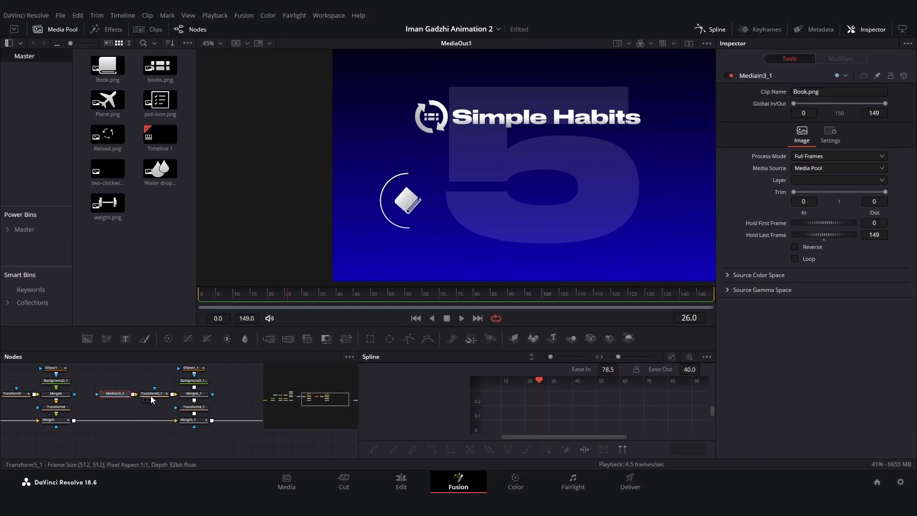
Replace the copied group's Book.png input with poll-icon.png and set Transform4_1's Center X to -0.127
key(Delete)
drag(160, 100, 115, 394)
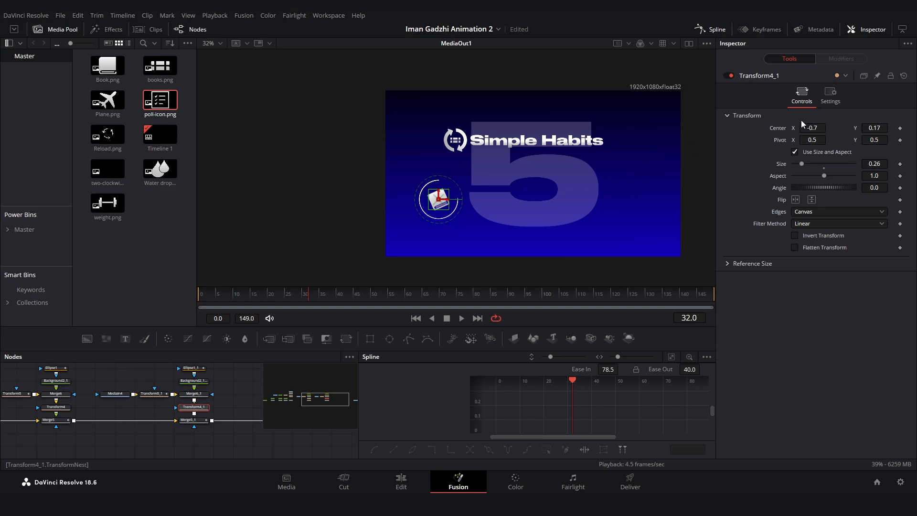
click(811, 128)
text(1)
key(Return)
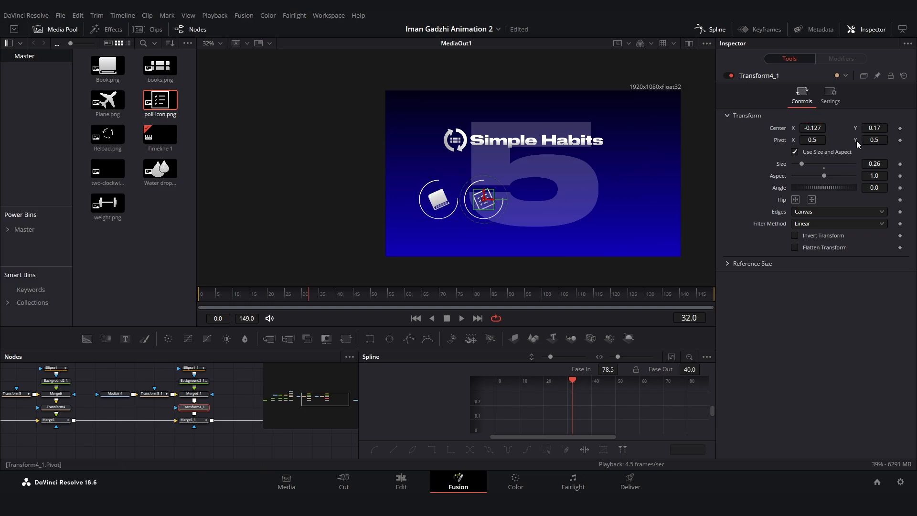
Reduce Transform4_1's Size to 0.245 and set its Center to X -0.105, Y 0.294
scroll(507, 180, up, 2)
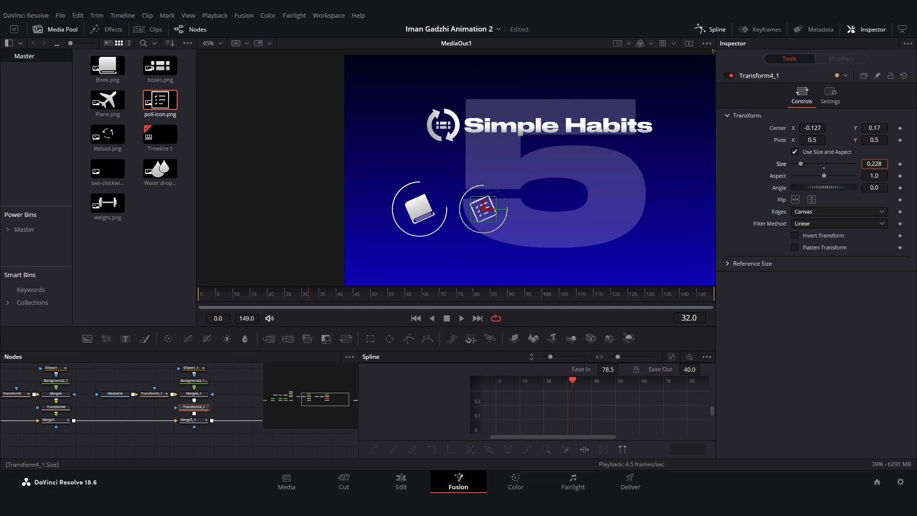
drag(874, 164, 881, 164)
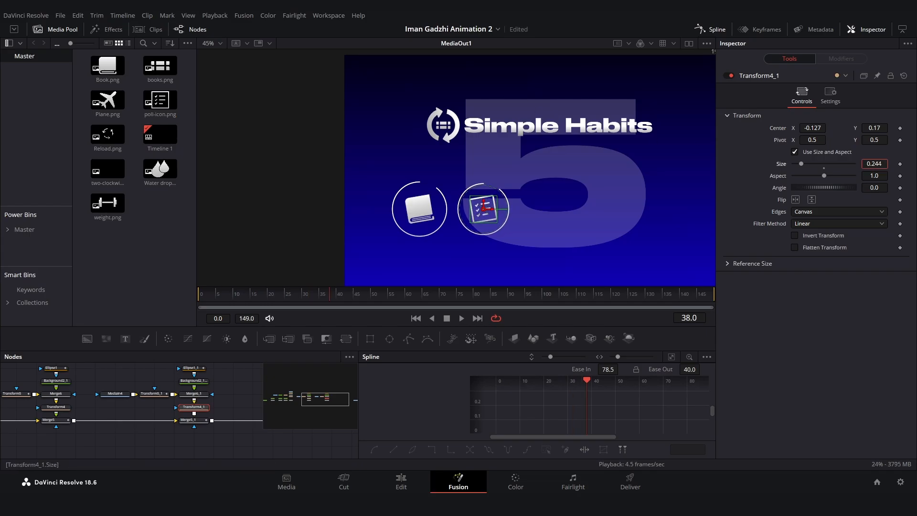
drag(875, 125, 883, 125)
drag(813, 128, 816, 128)
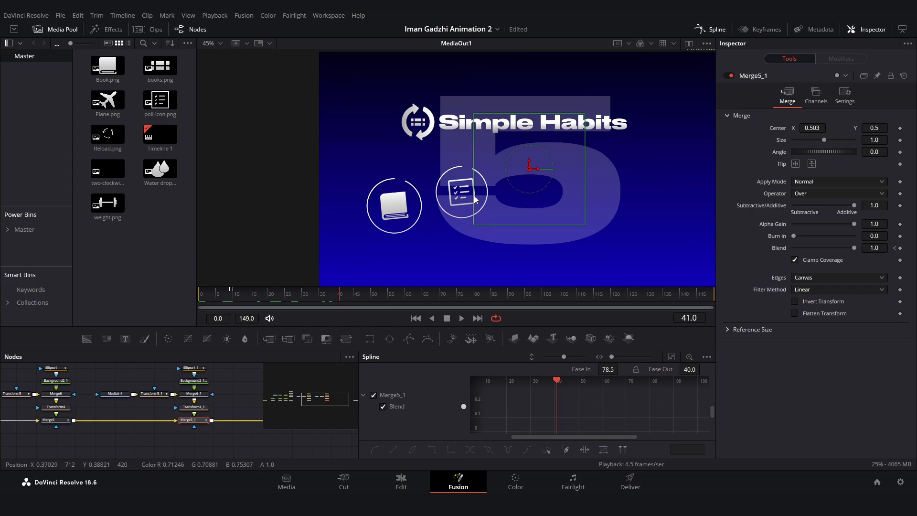
Swap the Spline editor for the Keyframes editor and check its Show Only Selected Tools option
click(211, 411)
drag(208, 412, 198, 423)
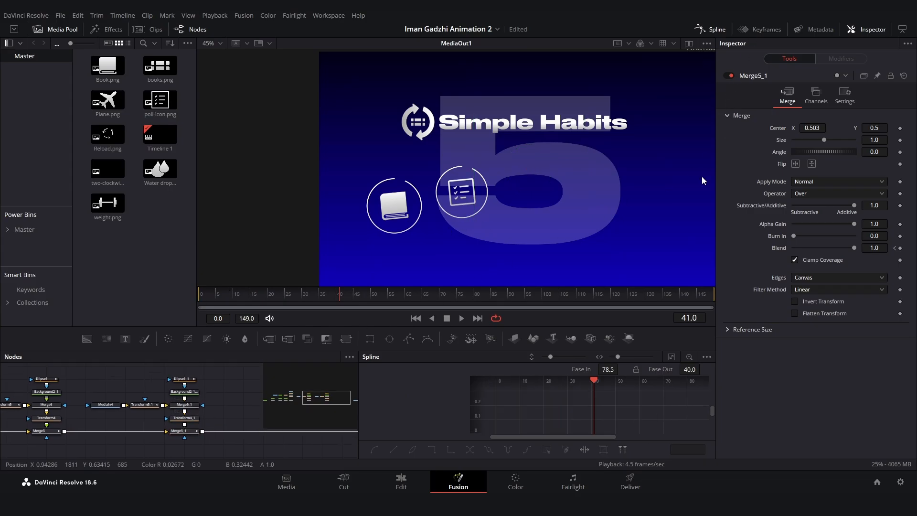
click(722, 31)
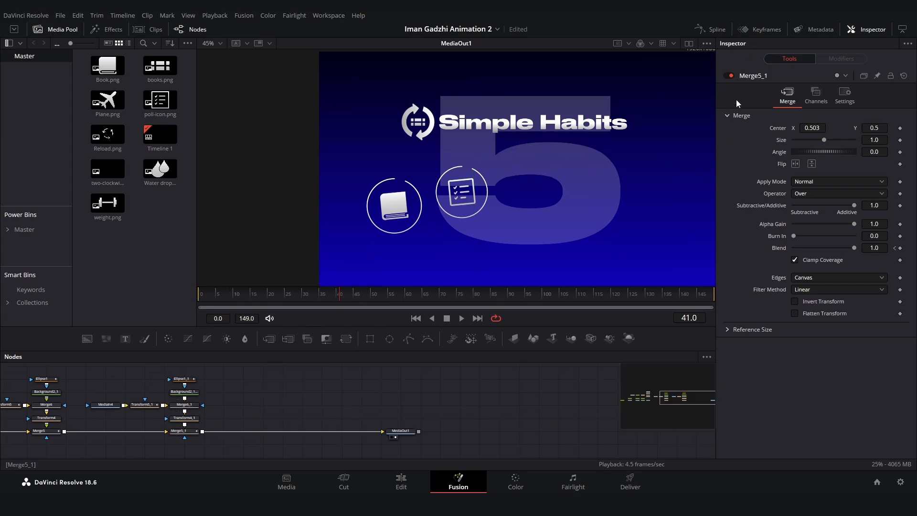
click(754, 31)
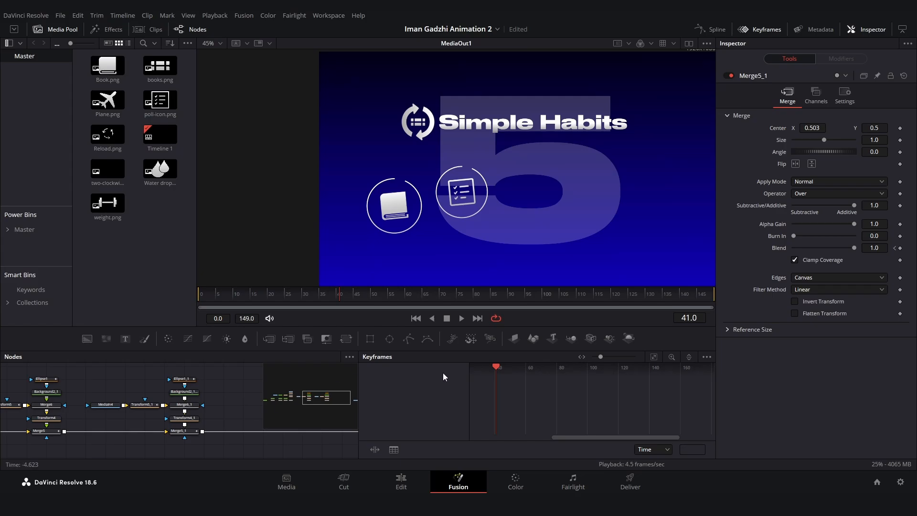
click(707, 357)
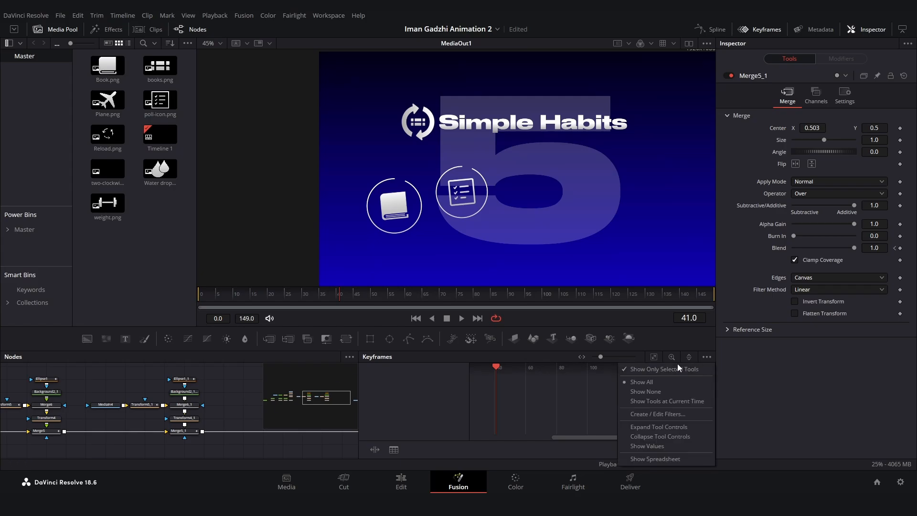
click(227, 413)
Shift the keyframes of Transform5_1 and Ellipse1_1 to start at frame 15 and play back the delayed checklist icon
ctrl+click(142, 405)
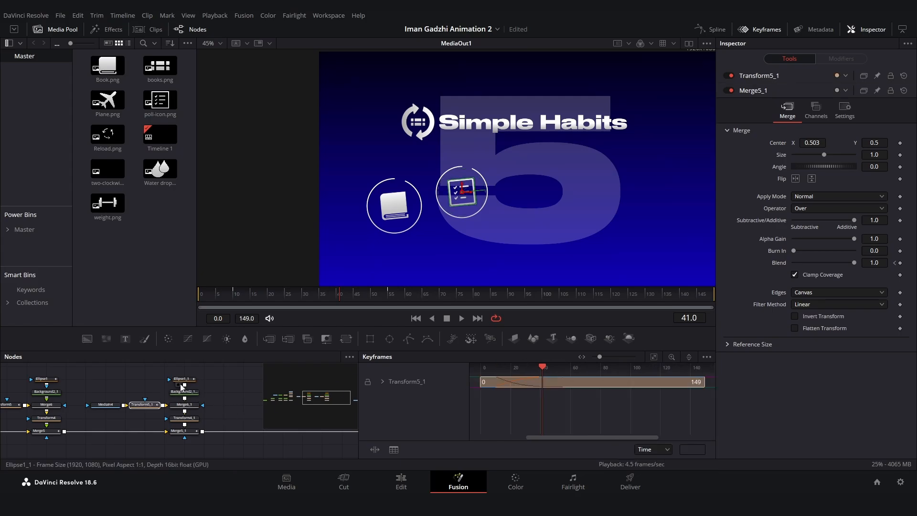
ctrl+click(184, 378)
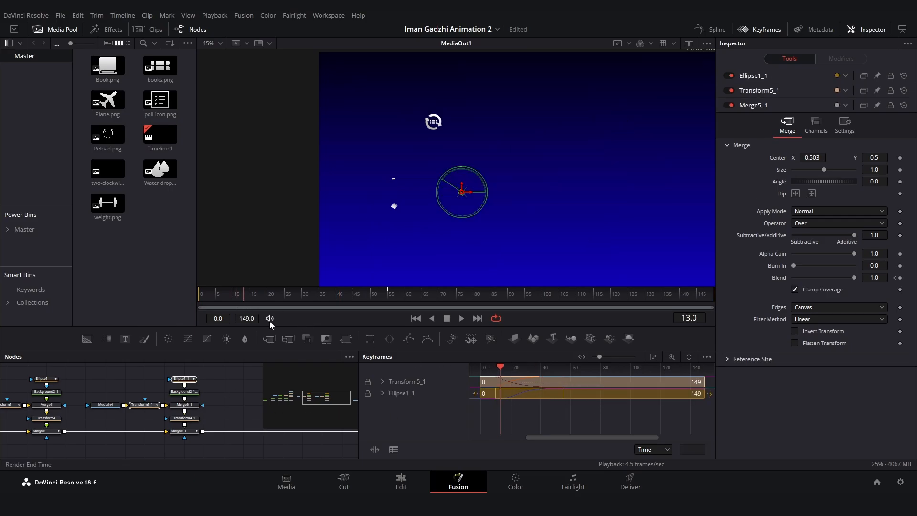
key(Right)
key(Right)
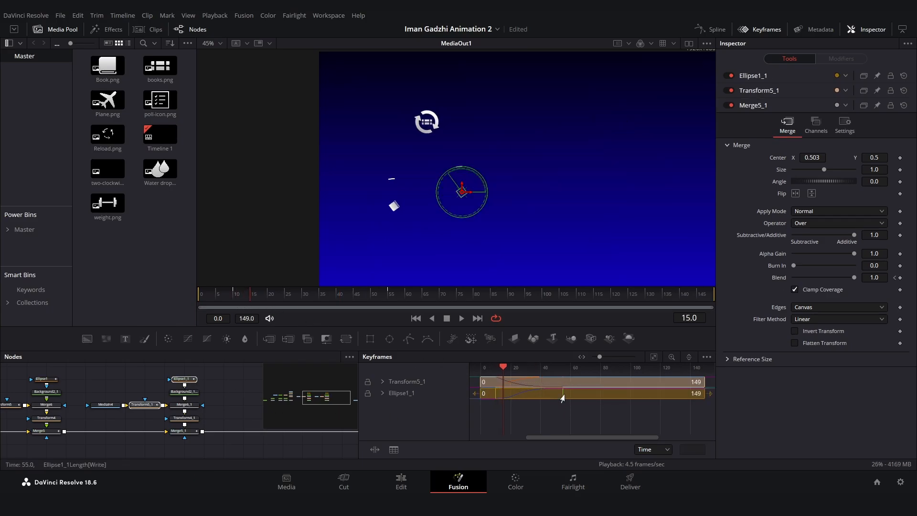
drag(566, 395, 573, 395)
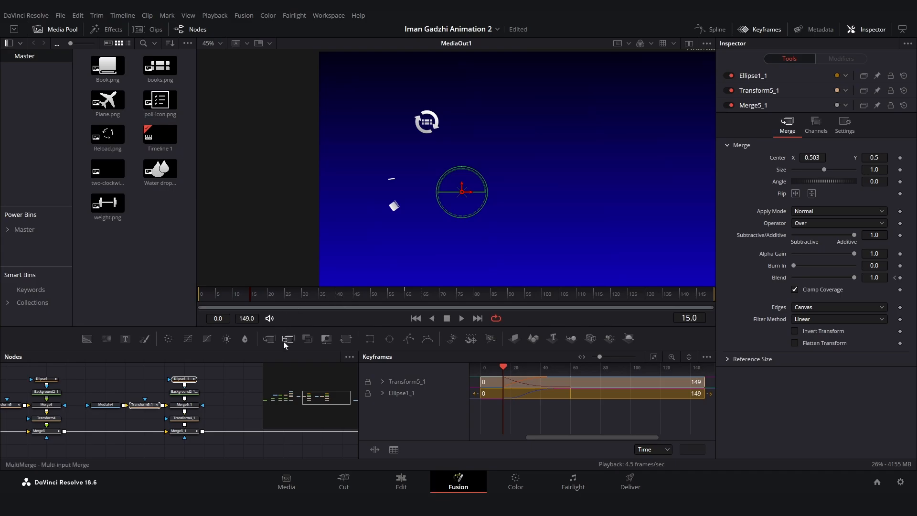
key(space)
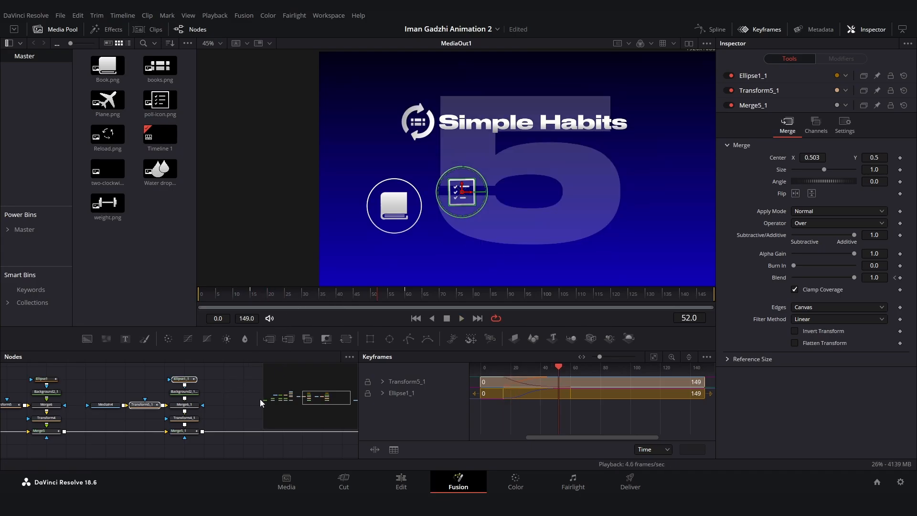
Duplicate the checklist icon's node group, from MediaIn4 through Merge5_1, and connect the copy before MediaOut1
drag(237, 405, 203, 389)
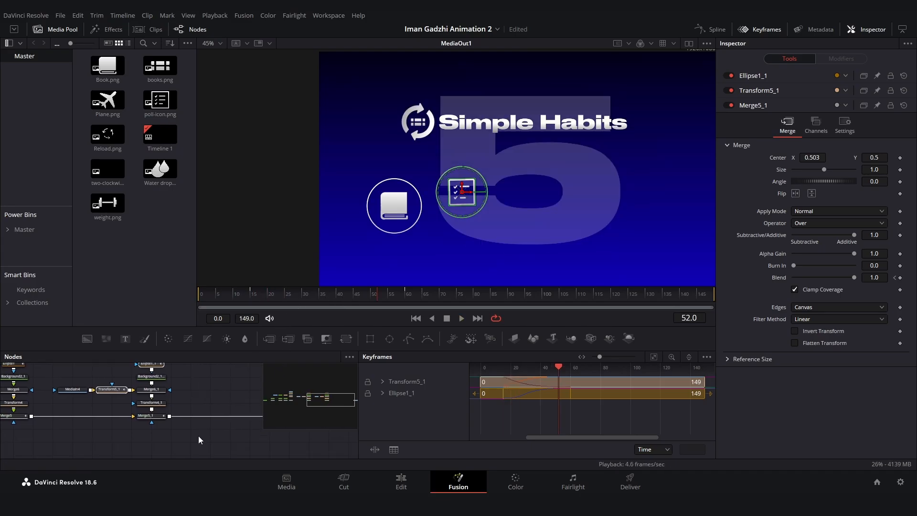
drag(199, 440, 65, 369)
key(ctrl+c)
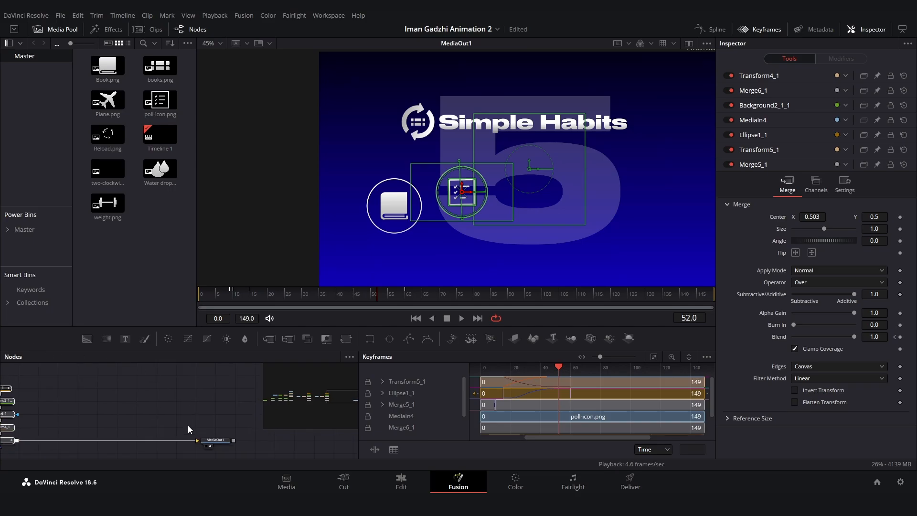
key(ctrl+v)
click(220, 421)
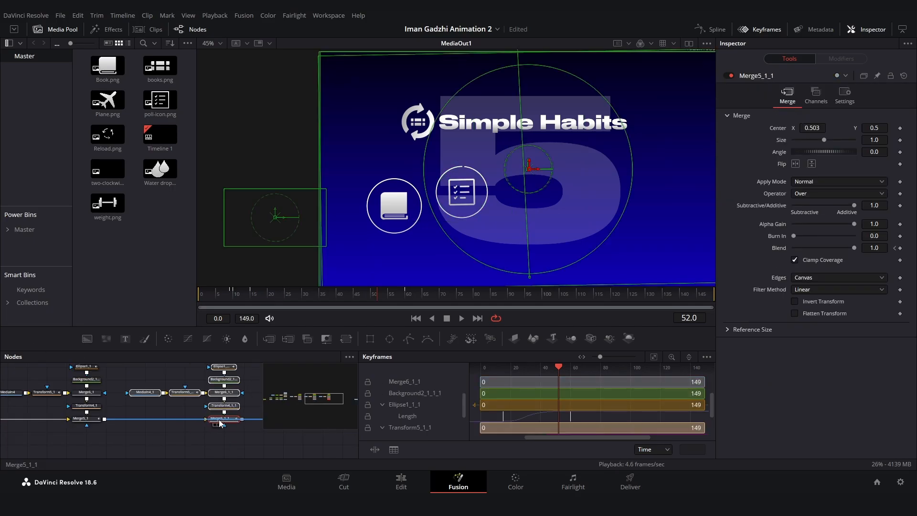
click(210, 441)
drag(210, 440, 199, 454)
Replace the newly copied group's checklist input with weight.png, feeding Transform5_1_1
click(139, 405)
key(Delete)
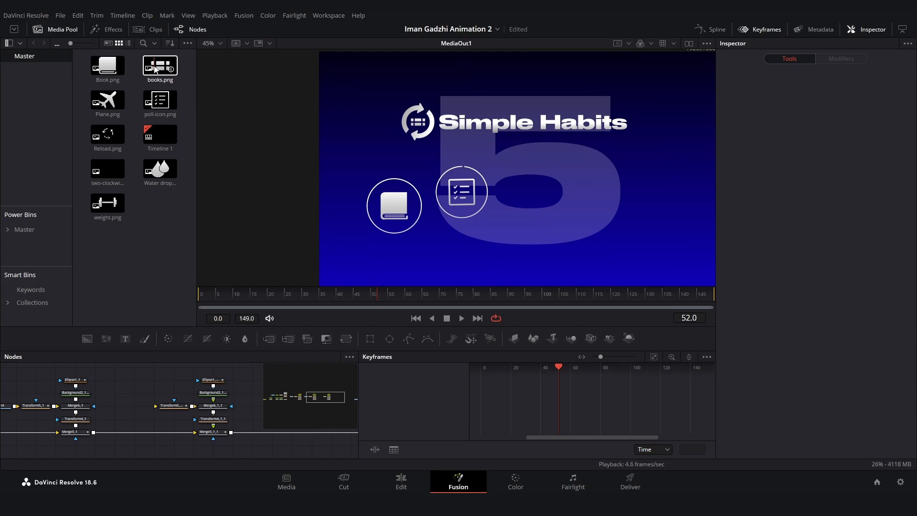
drag(107, 203, 135, 406)
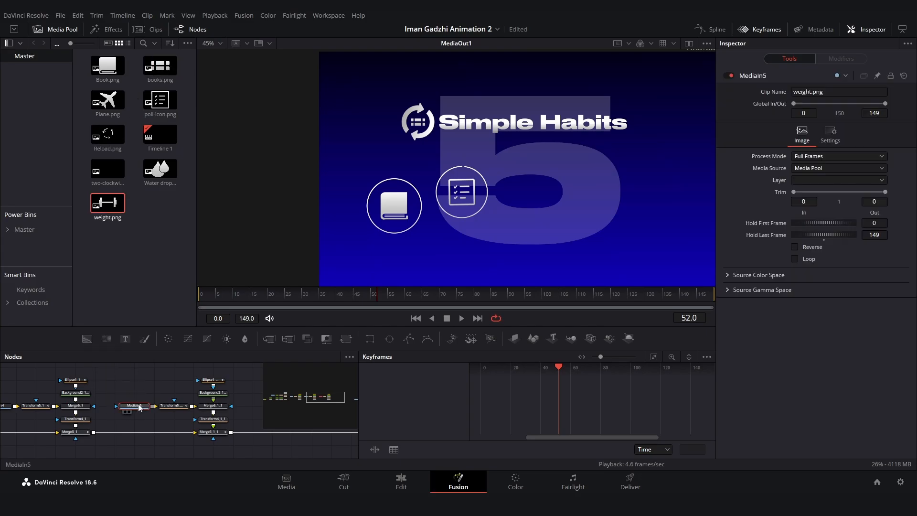
Enlarge the weight icon by setting Transform5_1_1's Size to 1.159 at frame 60
click(175, 404)
click(905, 165)
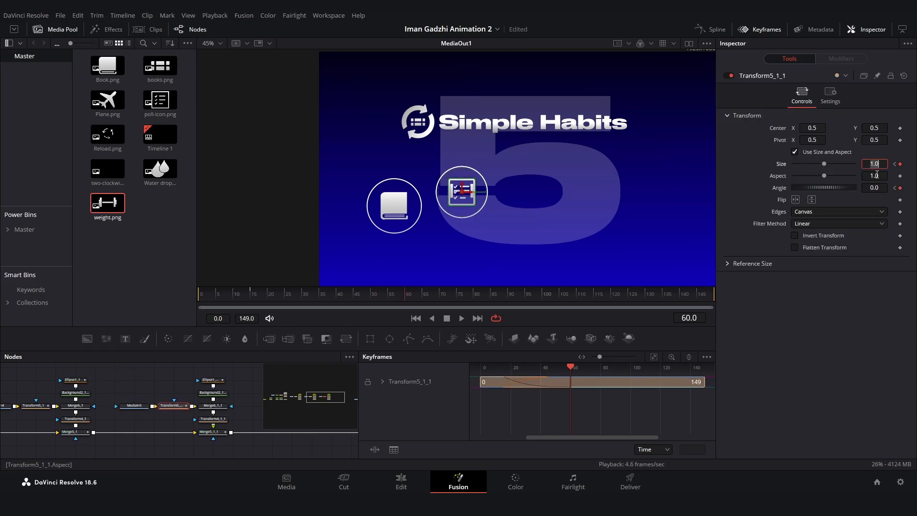
click(829, 94)
click(802, 93)
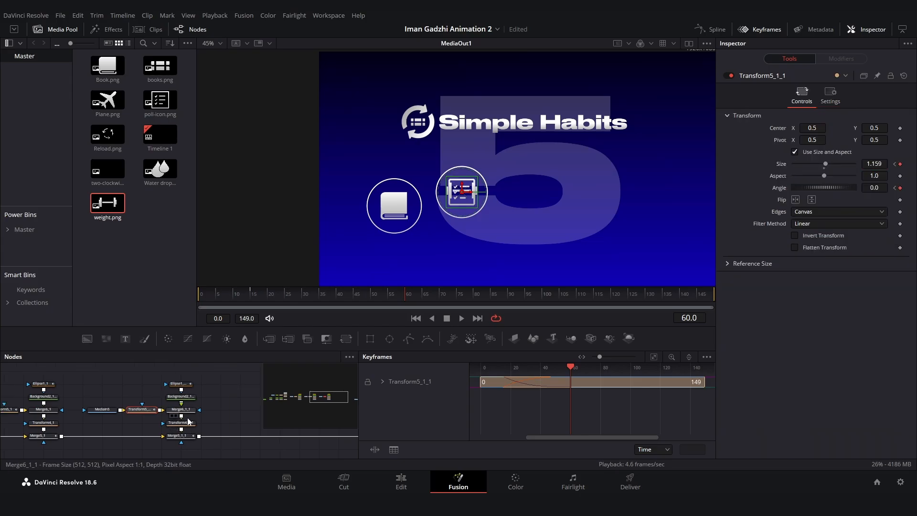
Set Transform4_1_1's Center to X 0.5, Y 0.389 and its Size to 0.235
click(185, 410)
click(183, 423)
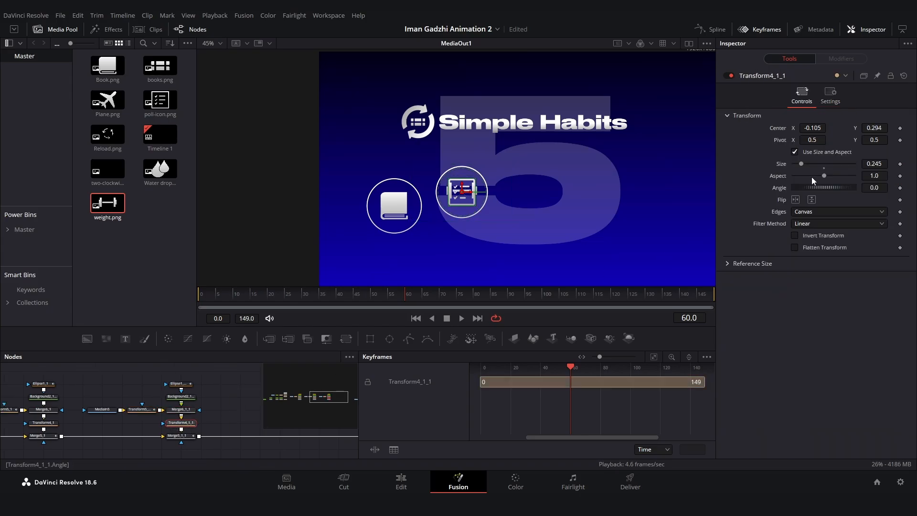
drag(872, 128, 915, 128)
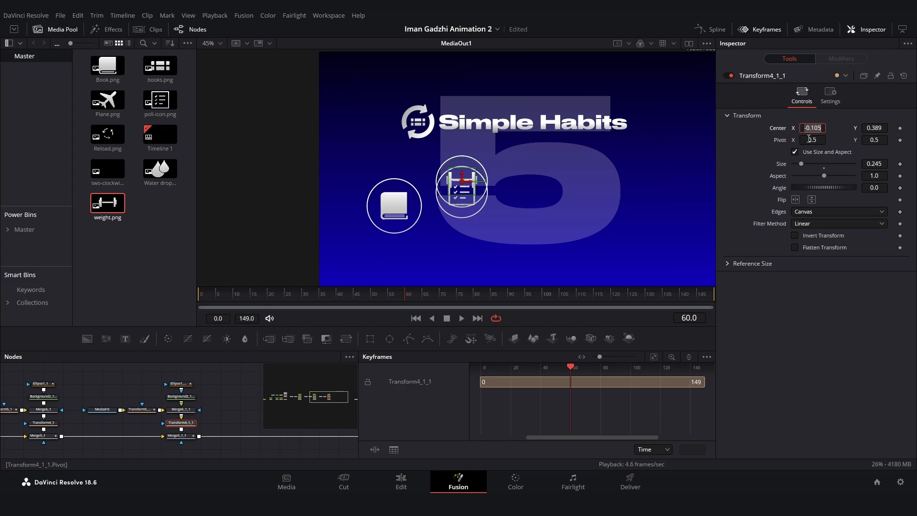
key(Tab)
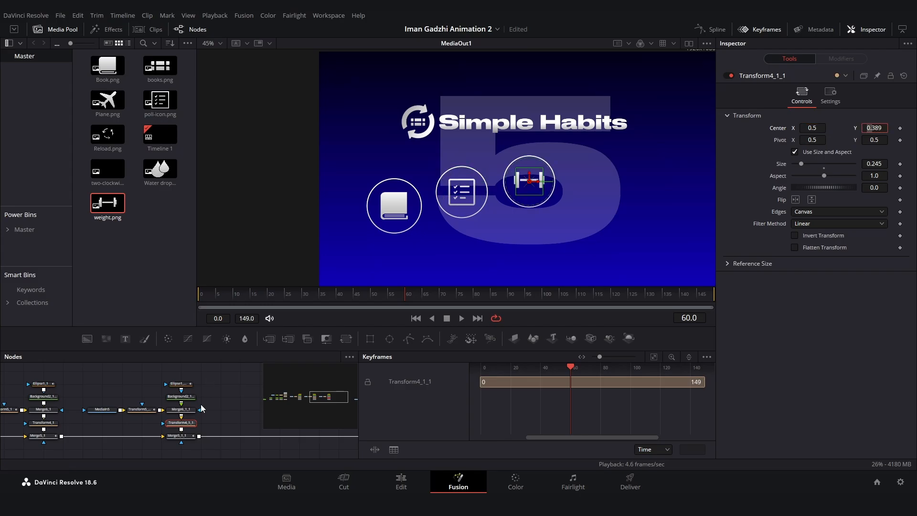
click(183, 436)
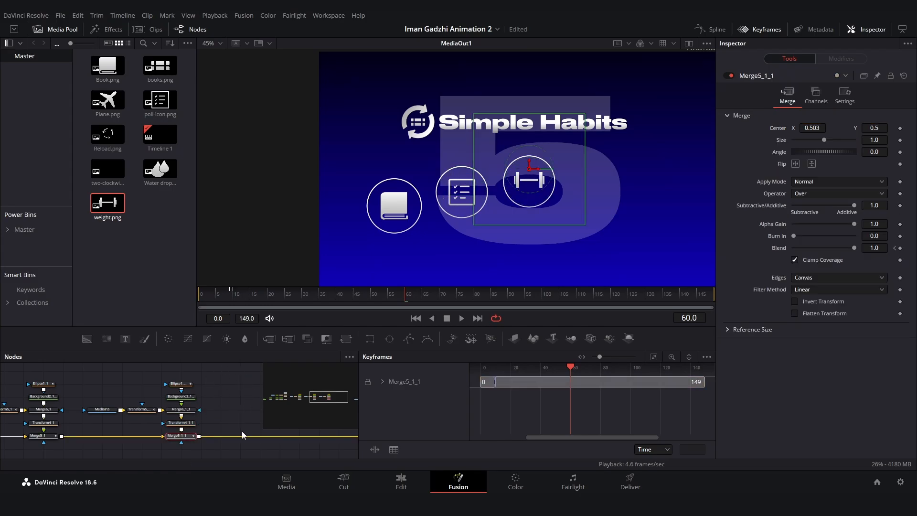
click(189, 423)
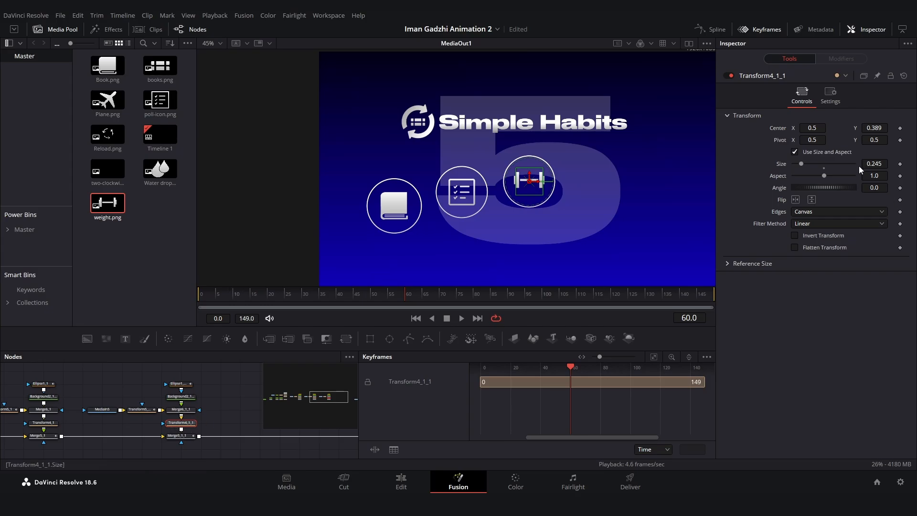
drag(876, 162, 871, 162)
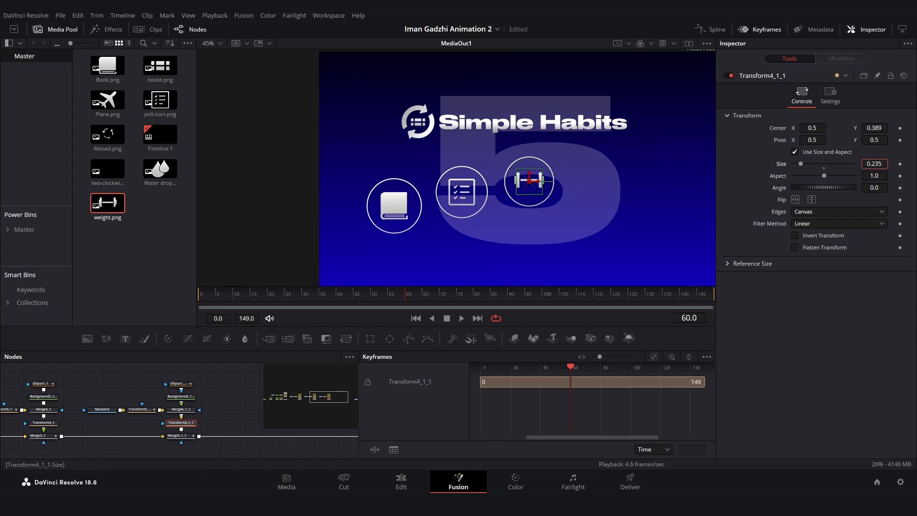
Shift the keyframes of Transform5_1_1 and Ellipse1_1_1 to start at frame 20 for the weight icon
click(181, 436)
drag(237, 394, 272, 396)
click(78, 424)
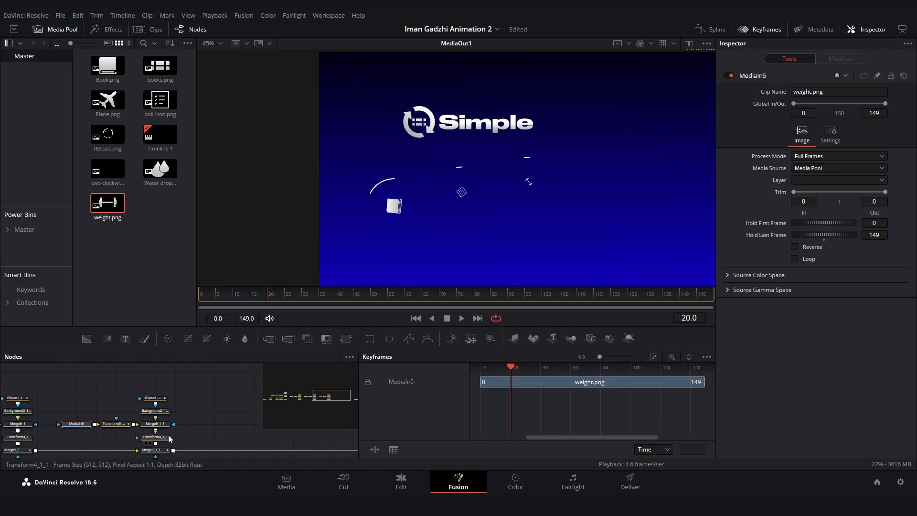
drag(175, 437, 45, 391)
click(181, 431)
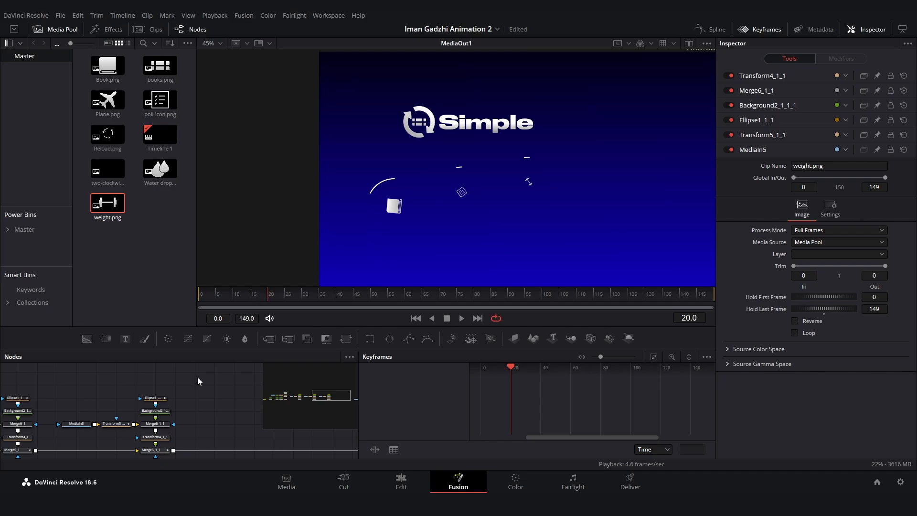
click(118, 425)
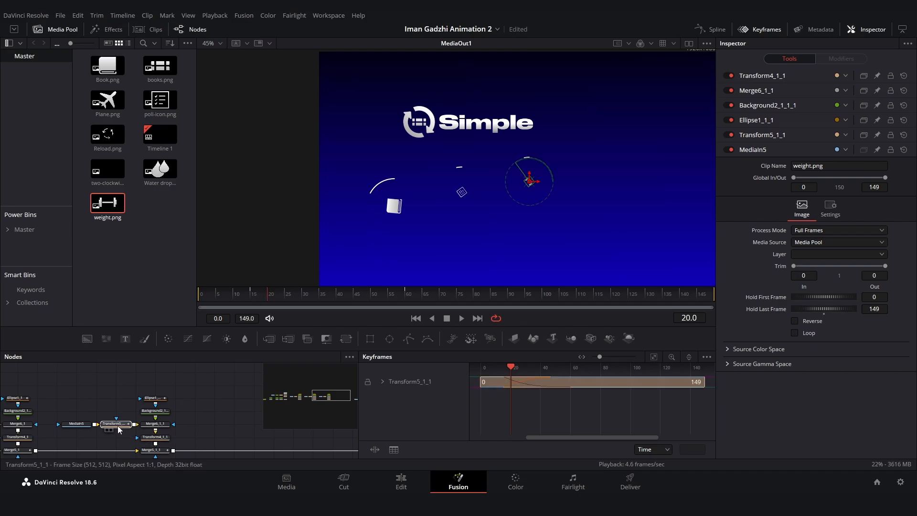
ctrl+click(165, 398)
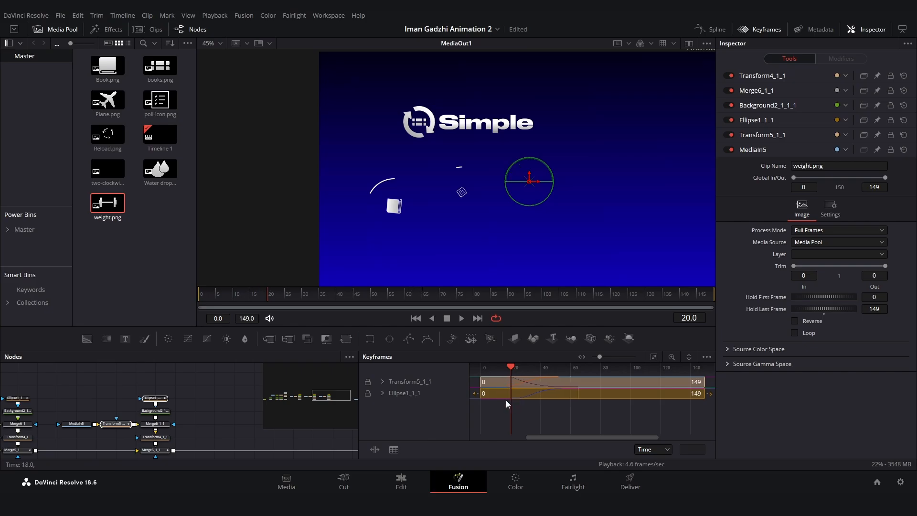
Duplicate the weight icon's node group and connect the copy into the main chain before MediaOut1
drag(196, 385, 57, 454)
drag(210, 398, 70, 367)
click(127, 398)
key(ctrl+v)
drag(134, 396, 153, 420)
Replace the copied group's weight input with Plane.png, feeding Transform5_1_1_1
click(83, 393)
key(Delete)
drag(108, 101, 255, 388)
Set Transform4_1_1_1's Center to X 1.057, Y 0.294, matching the checklist icon's height from Transform4_1
drag(36, 404, 103, 403)
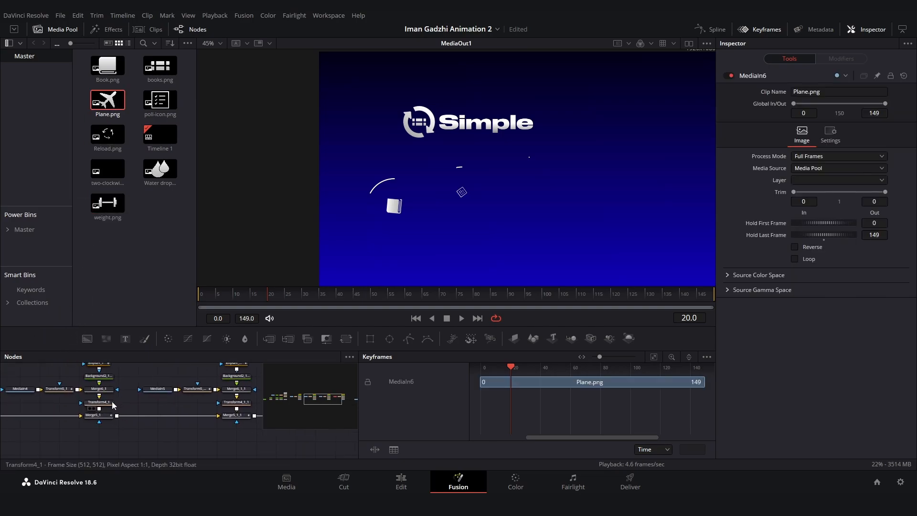
click(102, 402)
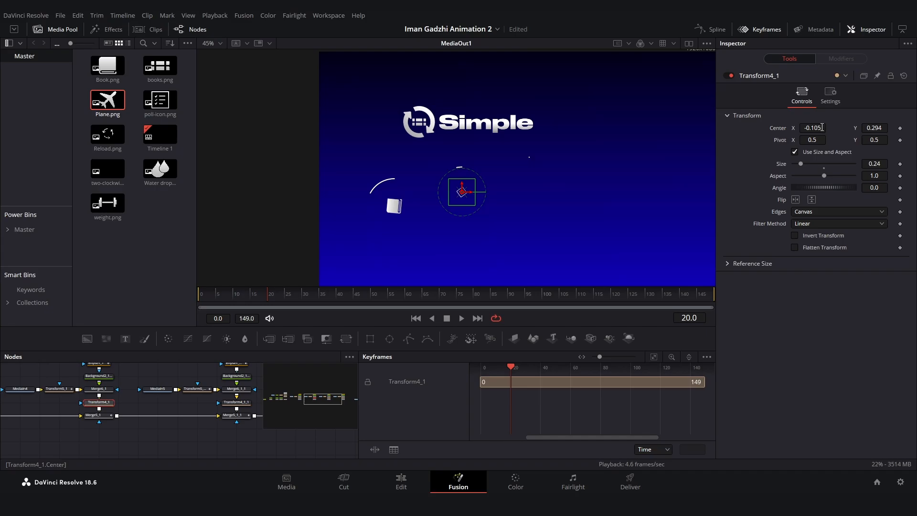
drag(282, 403, 237, 404)
click(192, 404)
double_click(816, 128)
text(-0.105)
key(Tab)
drag(121, 395, 244, 396)
click(40, 404)
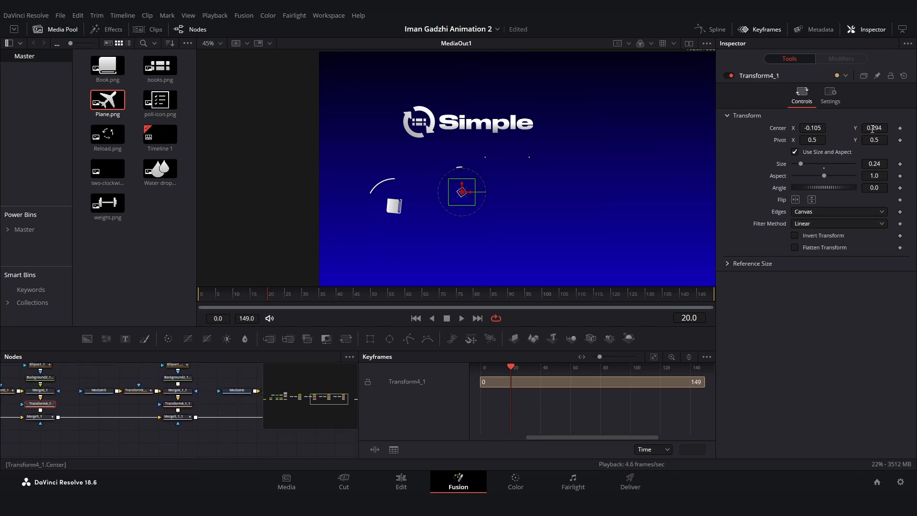
drag(125, 426, 24, 411)
click(215, 388)
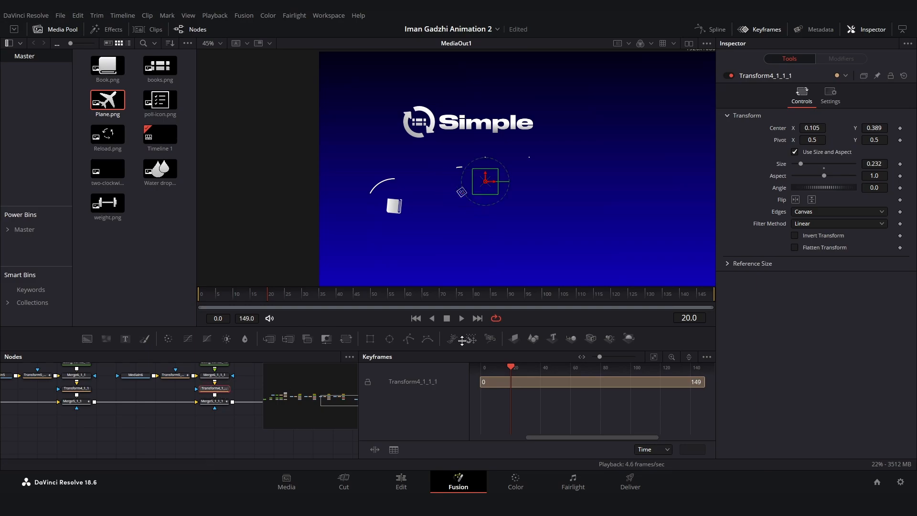
double_click(882, 127)
text(0.294)
key(Tab)
drag(812, 128, 885, 128)
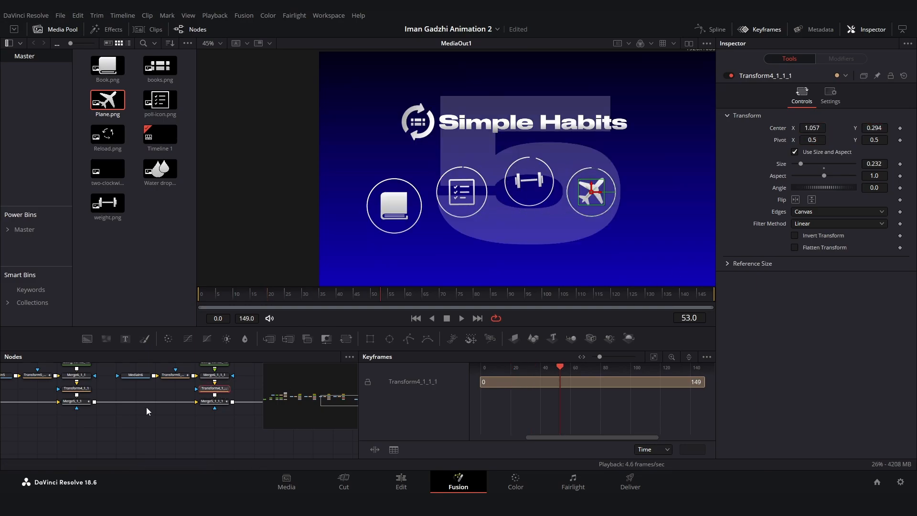
Shift the keyframes of Transform5_1_1_1 and Ellipse1_1_1_1 to start at frame 25 for the plane icon
click(146, 407)
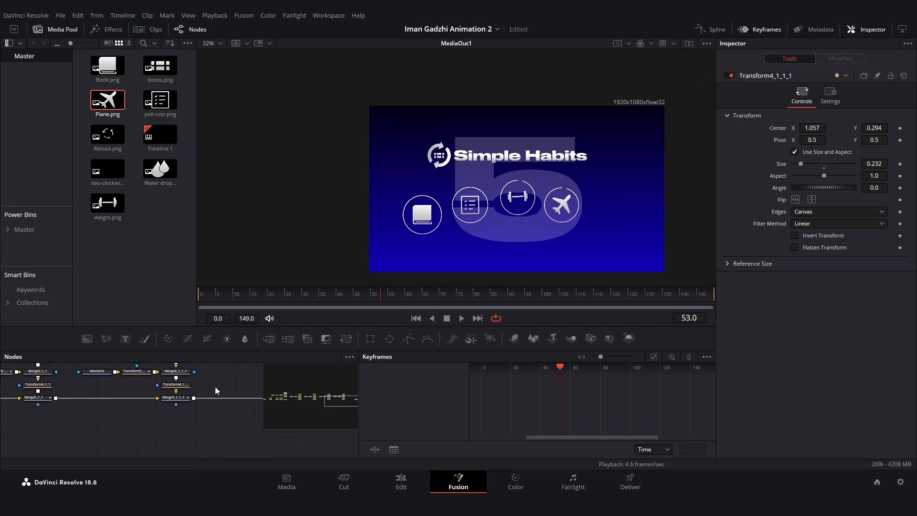
drag(178, 429, 164, 480)
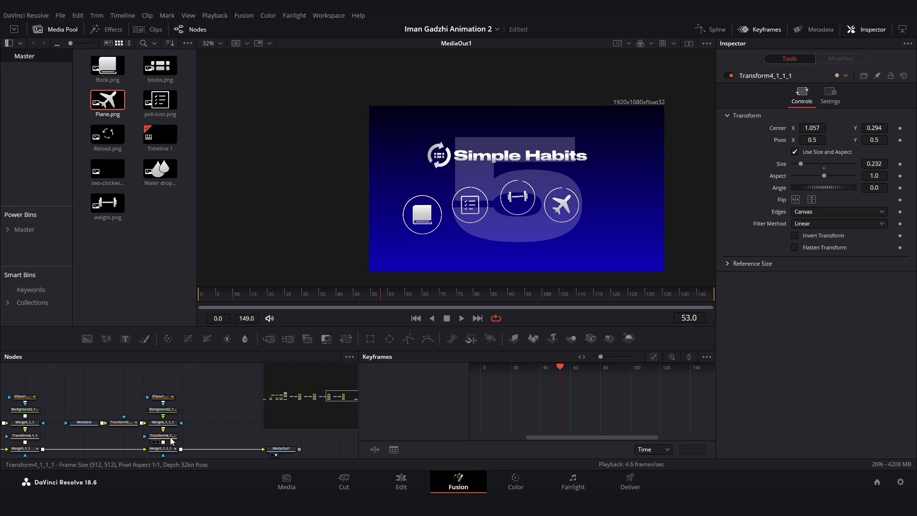
ctrl+click(122, 421)
ctrl+click(162, 396)
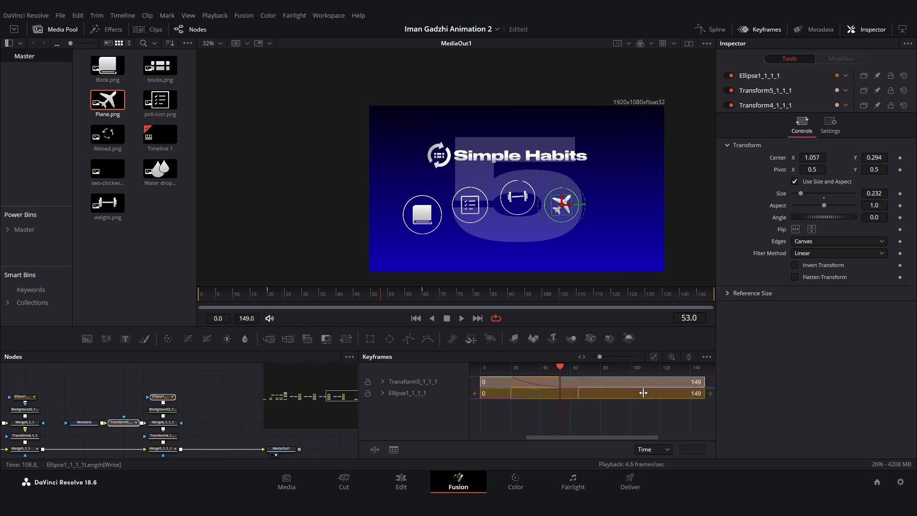
drag(610, 412, 553, 395)
drag(504, 377, 518, 395)
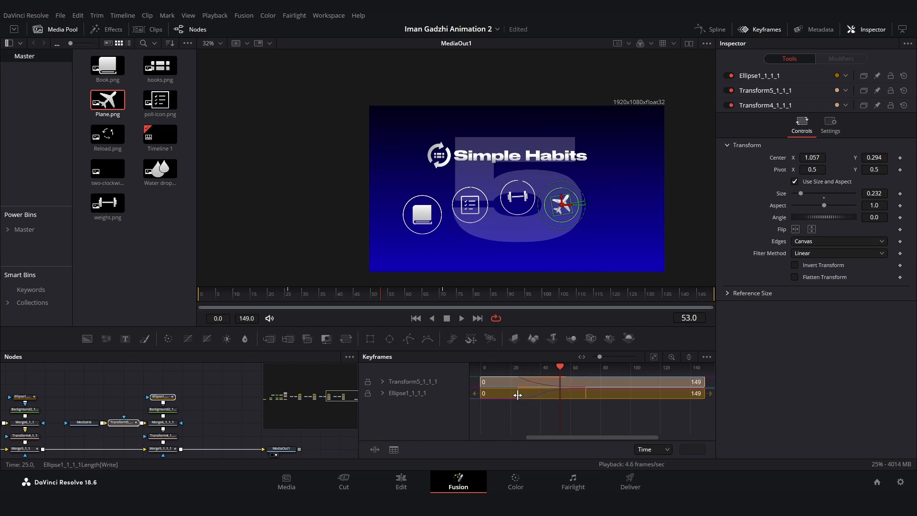
Duplicate the plane icon's node group and connect the copy between Merge5_1_1_1 and MediaOut1
drag(205, 429, 142, 361)
drag(215, 381, 277, 382)
drag(157, 388, 196, 456)
drag(197, 457, 44, 376)
drag(163, 390, 29, 373)
drag(177, 434, 276, 433)
key(ctrl+v)
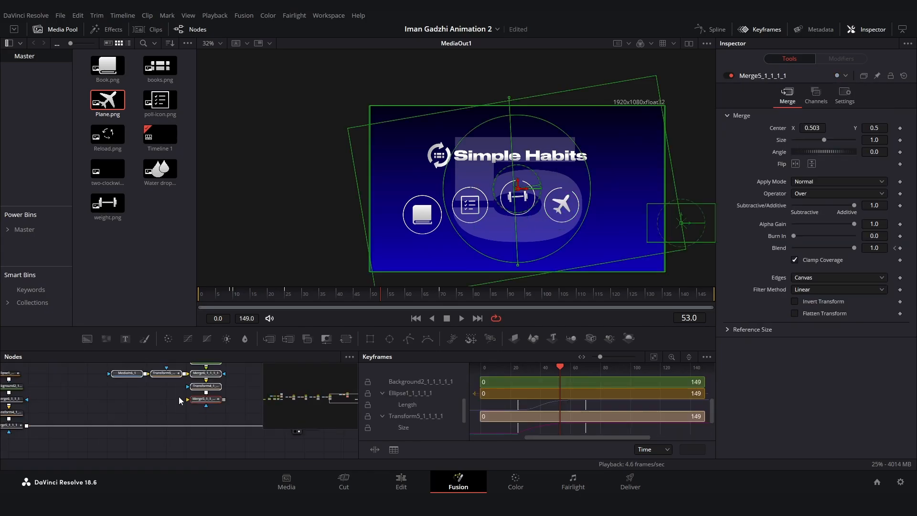
drag(196, 401, 136, 427)
click(130, 437)
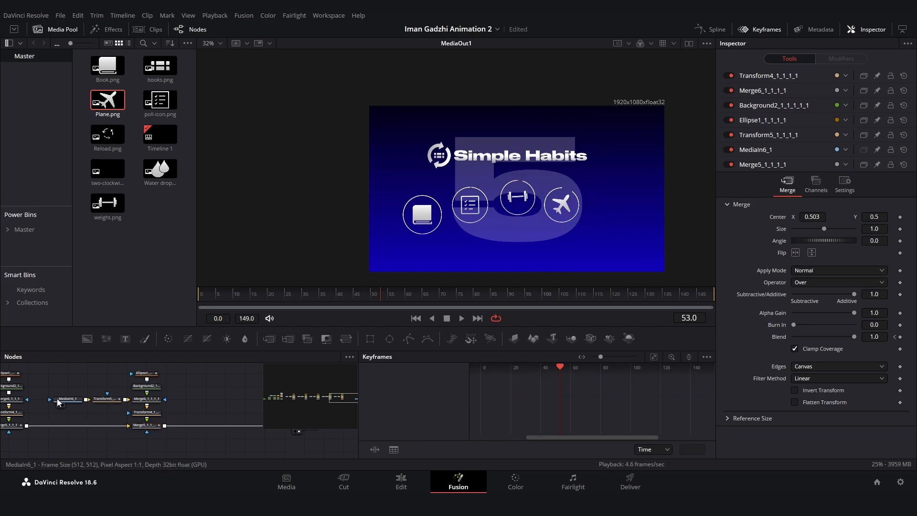
Replace the copied group's MediaIn6_1 with Water drop.png, feeding Transform5_1_1_1_1
click(59, 401)
key(Delete)
click(154, 170)
drag(154, 170, 67, 399)
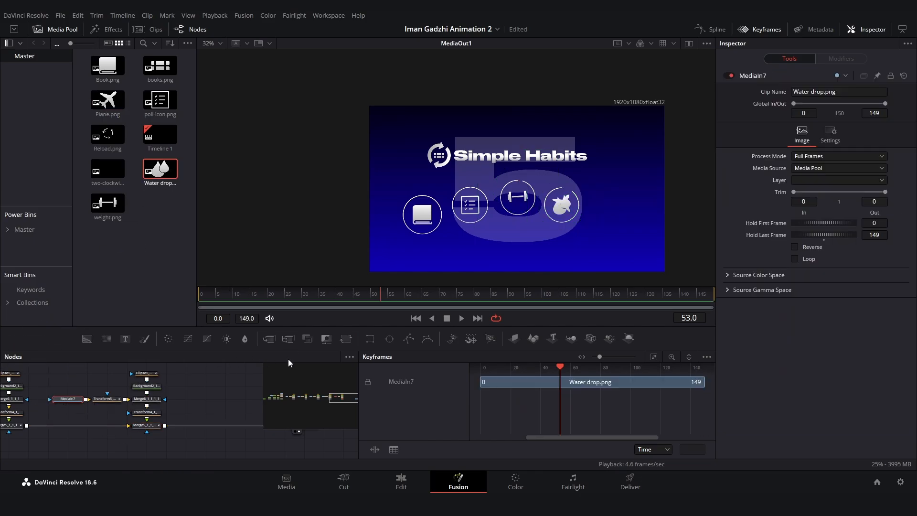
Set Transform4_1_1_1_1's Center to X 1.587, Y 0.186 and delay the keyframes of Transform5_1_1_1_1 and Ellipse1_1_1_1_1
click(143, 413)
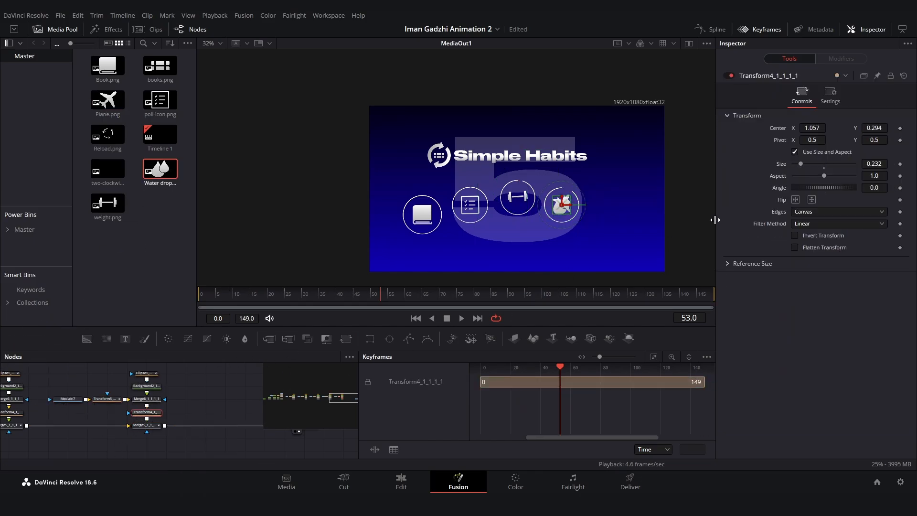
drag(812, 128, 836, 128)
drag(874, 128, 869, 128)
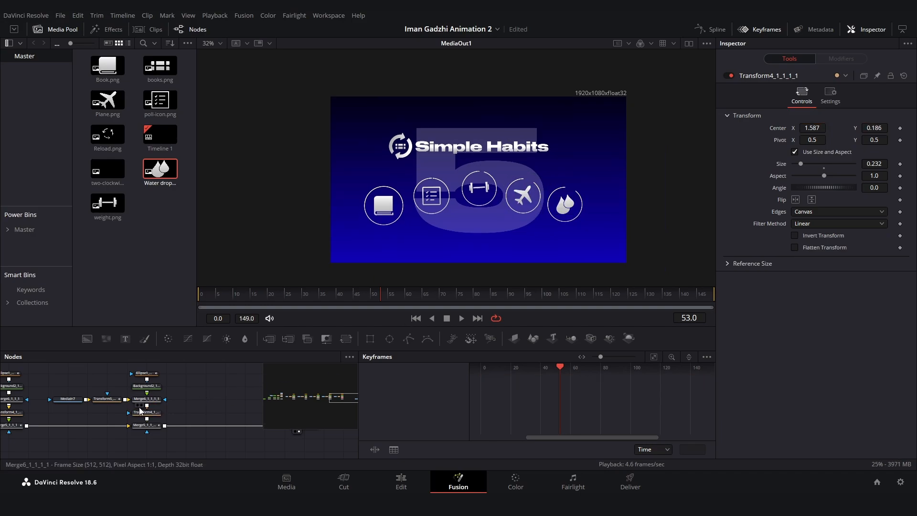
ctrl+click(115, 401)
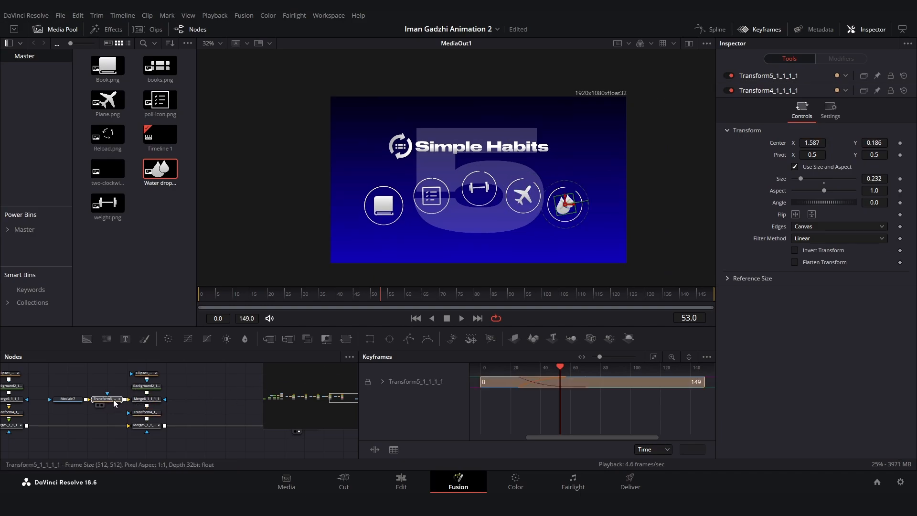
ctrl+click(155, 374)
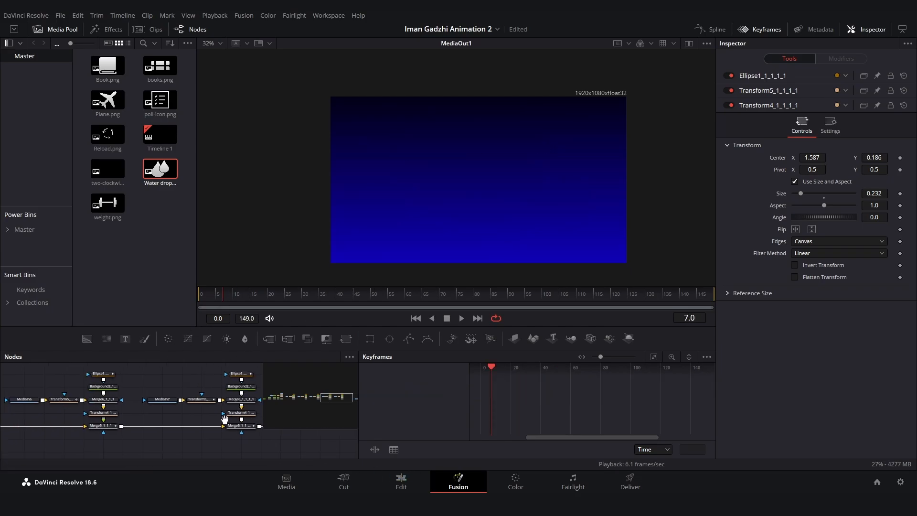
Play the composition on the Edit page and inspect the icons' early appearance around frame 19
click(392, 480)
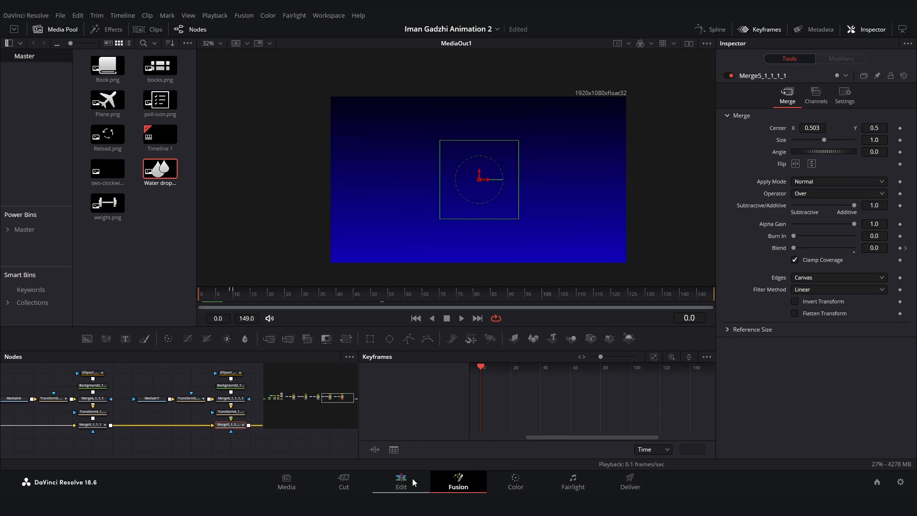
click(401, 482)
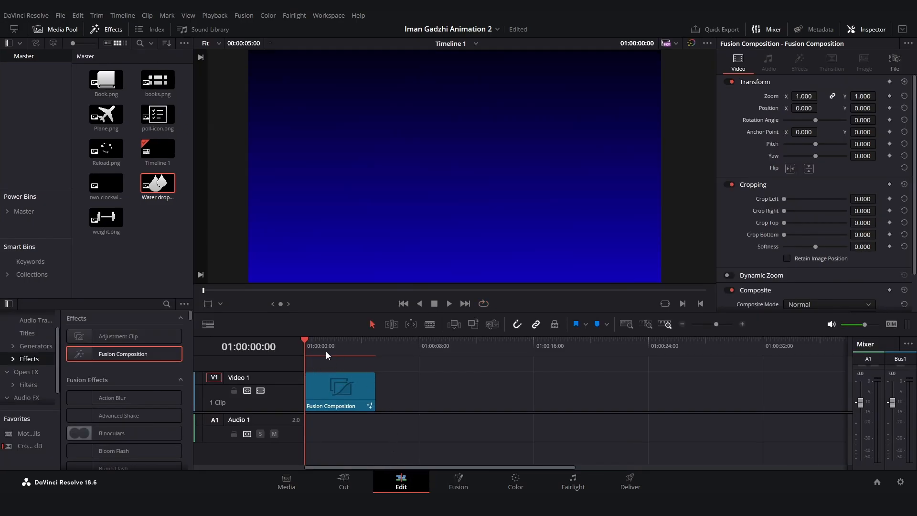
key(space)
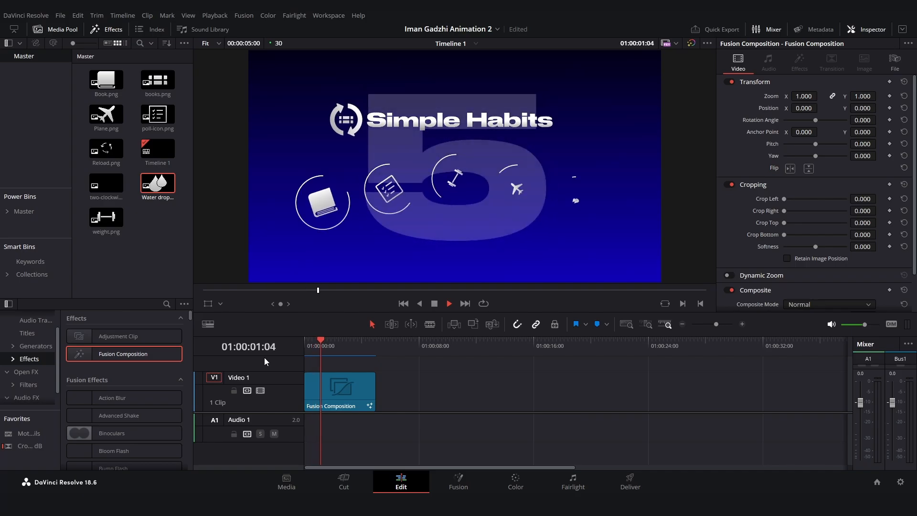
key(Home)
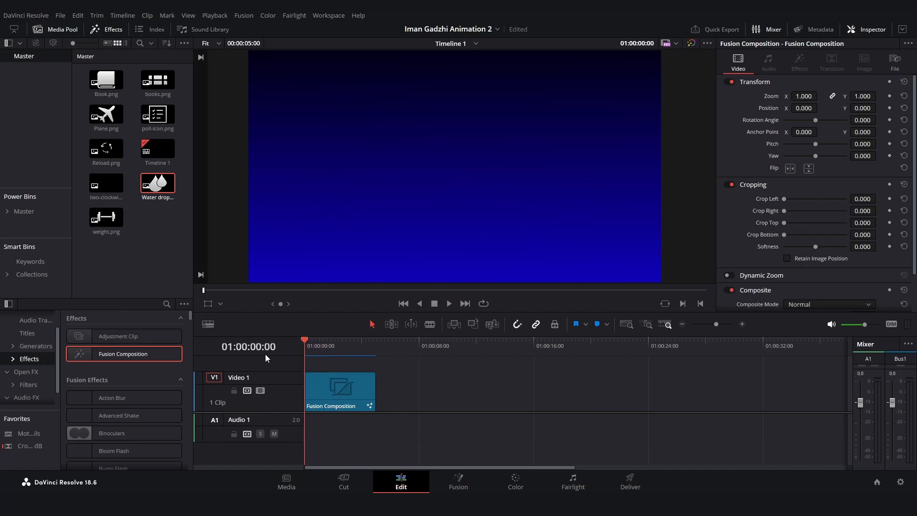
drag(337, 340, 314, 341)
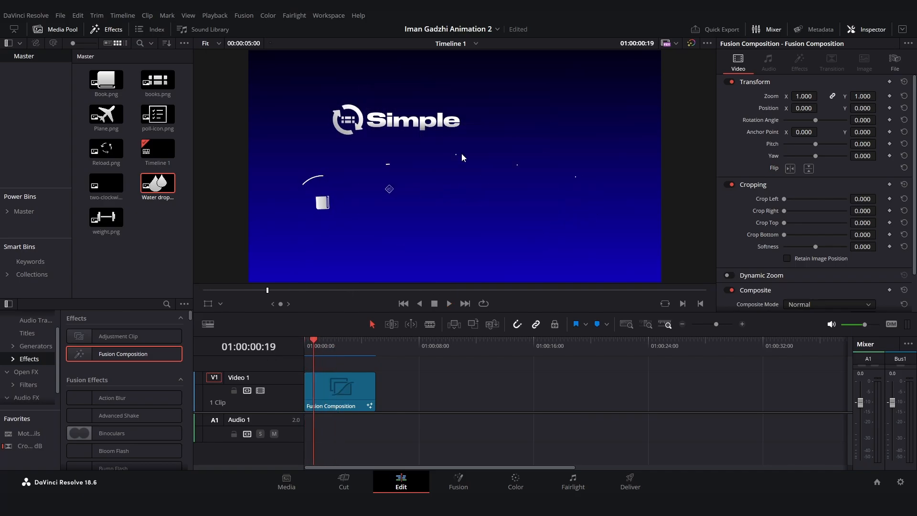
Back in Fusion, stagger the Blend keyframes of the copied Merge5 nodes so each icon stays hidden until its own animation starts
click(463, 484)
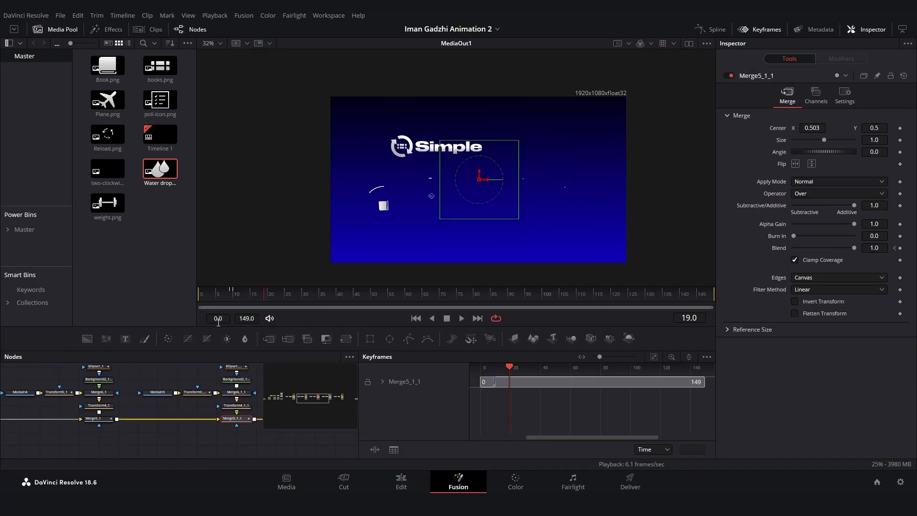
click(233, 294)
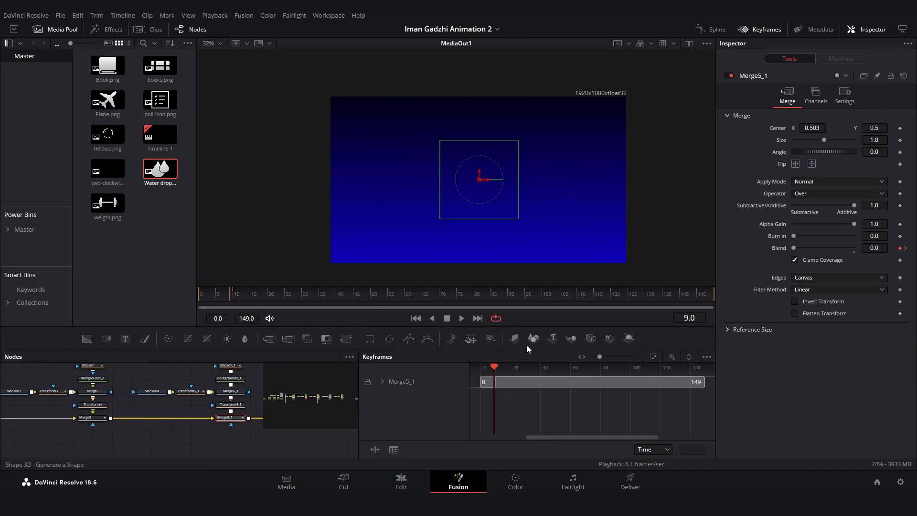
key(Right)
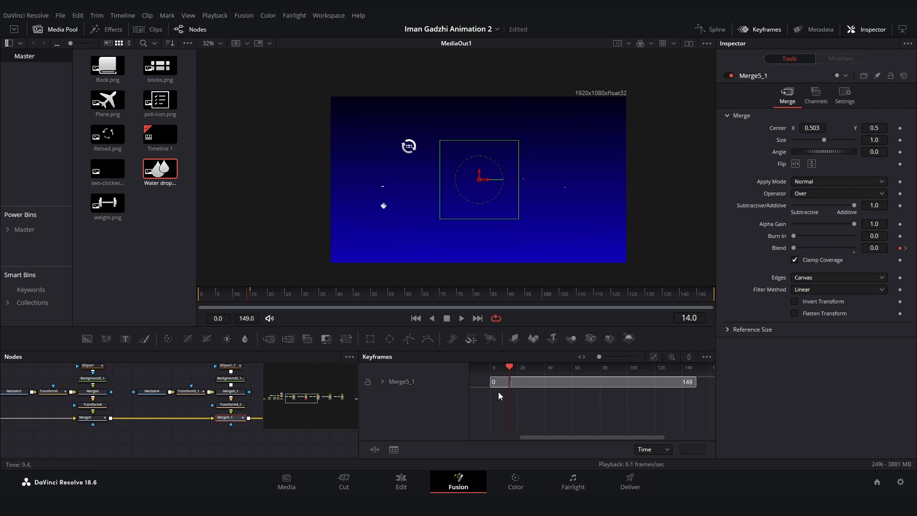
key(ctrl+v)
key(Right)
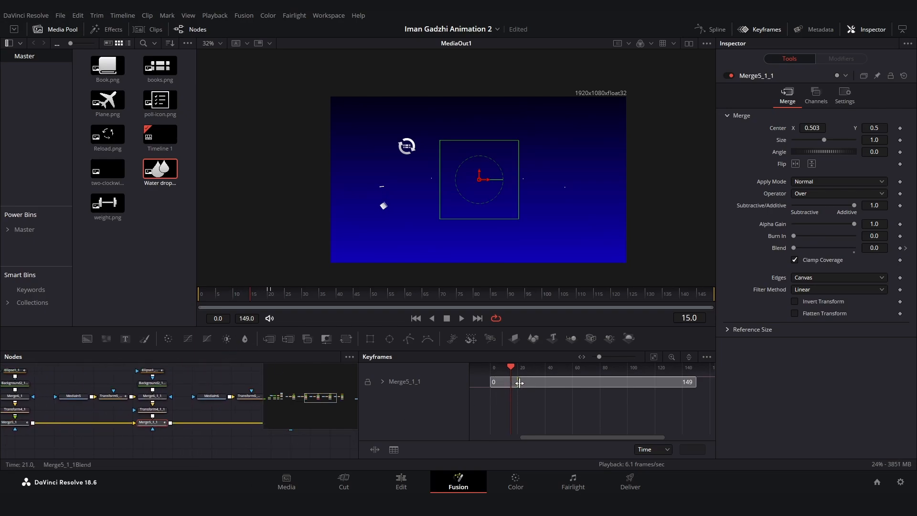
key(ctrl+v)
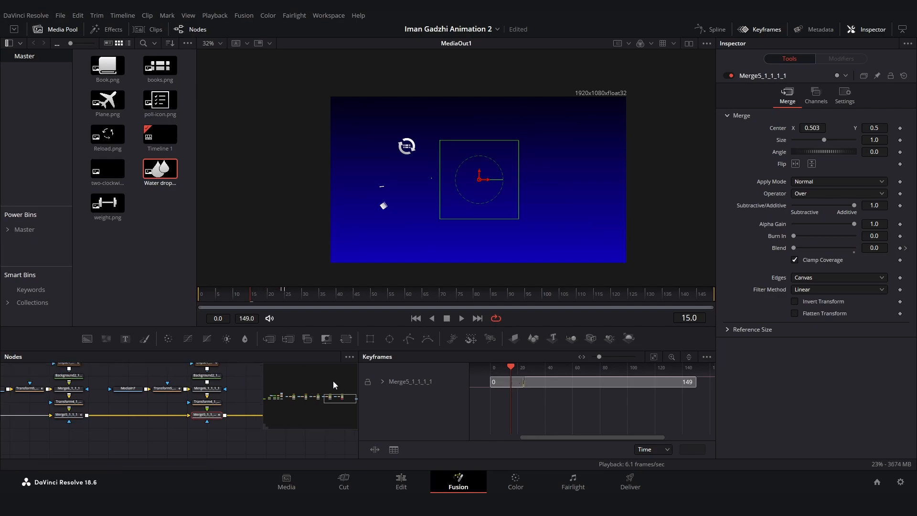
Play the animation from the start on the Edit page to check the staggered icon entrances
key(Home)
click(389, 475)
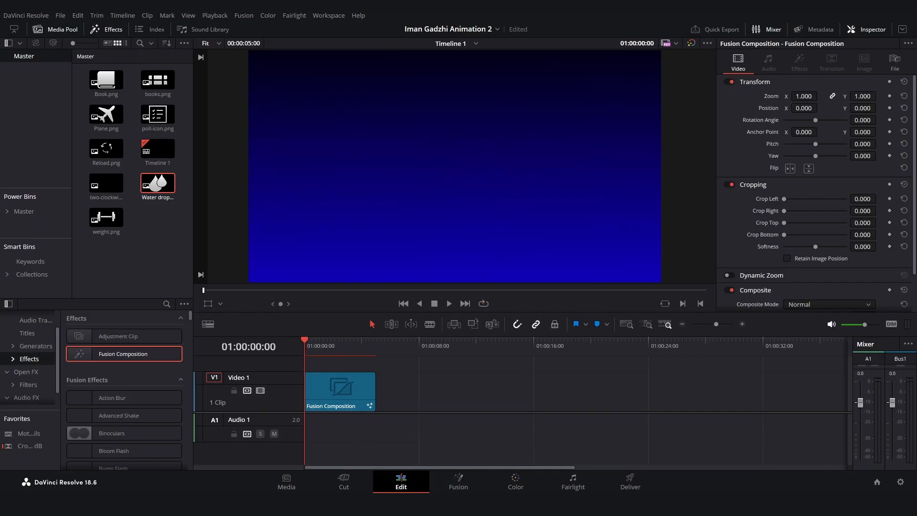
key(space)
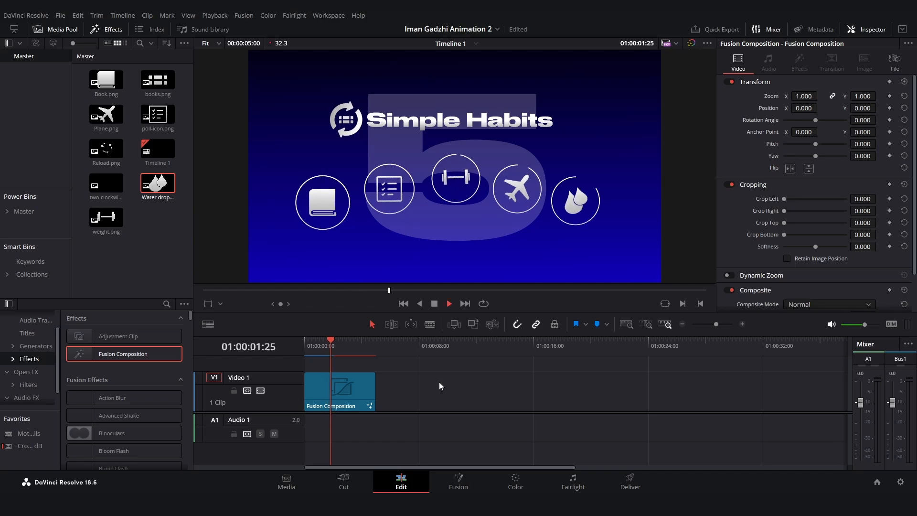
key(space)
Return to Fusion and add a Transform node between Merge5_1_1_1_1 and MediaOut1
key(shift+5)
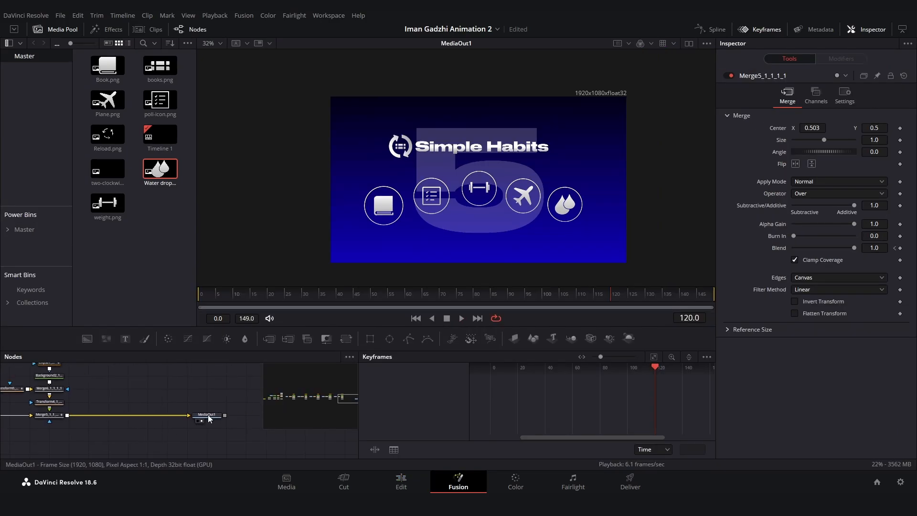
drag(220, 415, 164, 414)
click(143, 393)
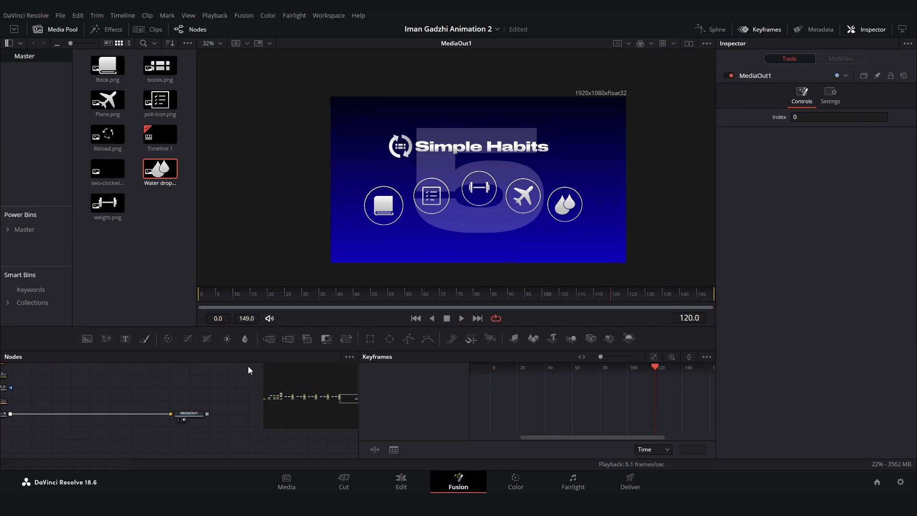
drag(345, 340, 36, 415)
Keyframe Transform6's Size at 1.0 on frame 0 and 1.189 on frame 145 for a slow zoom
key(Home)
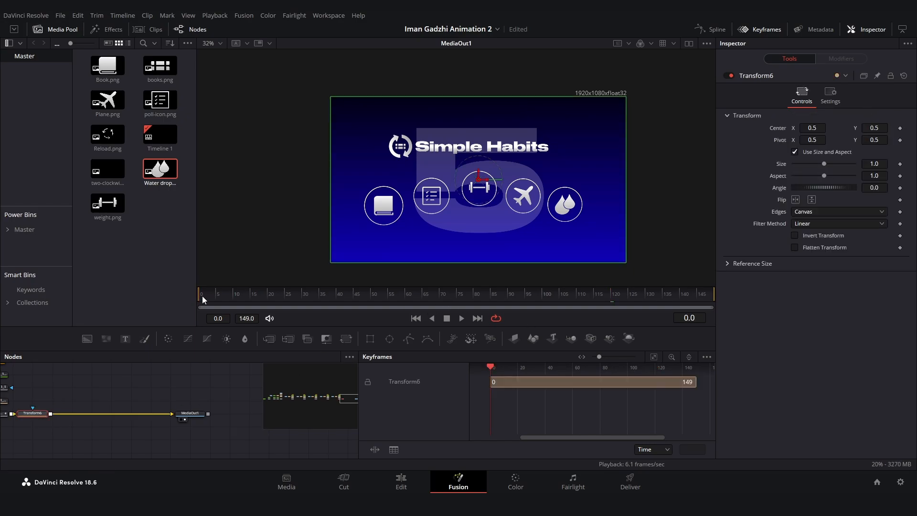
click(900, 163)
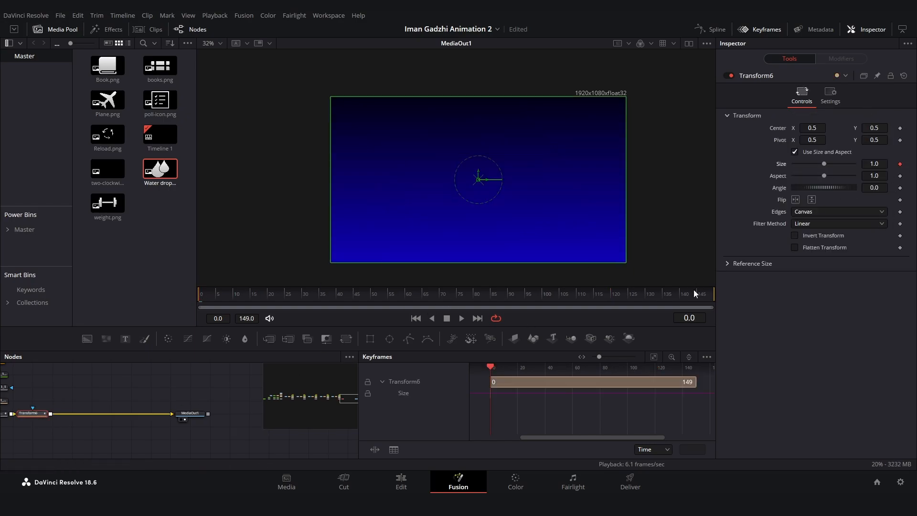
drag(694, 292, 698, 292)
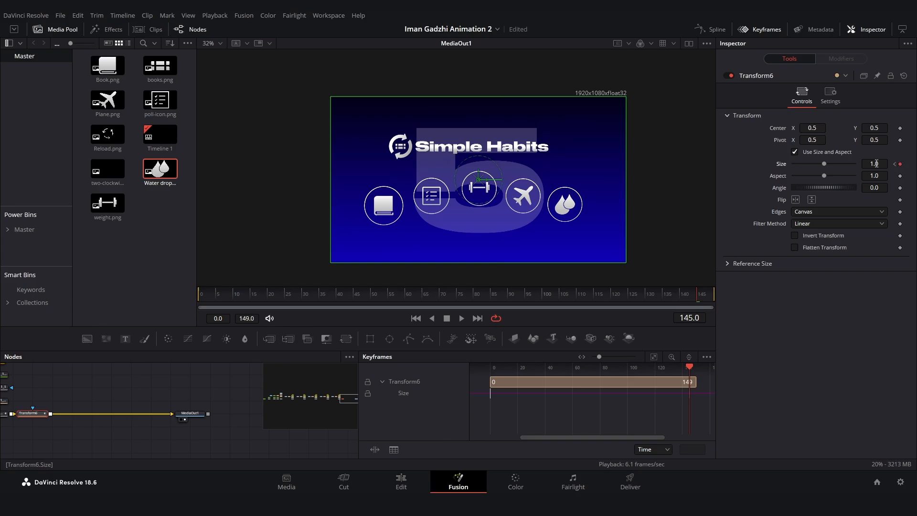
drag(877, 164, 910, 163)
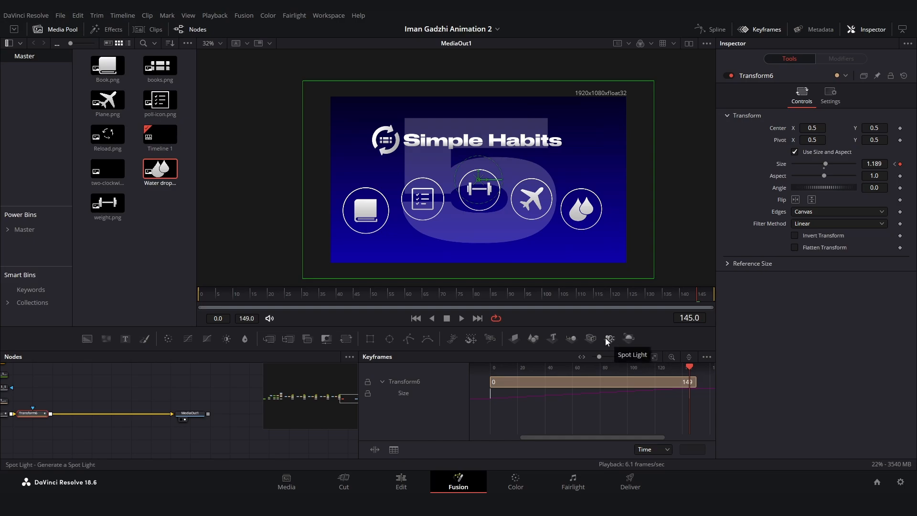
click(148, 399)
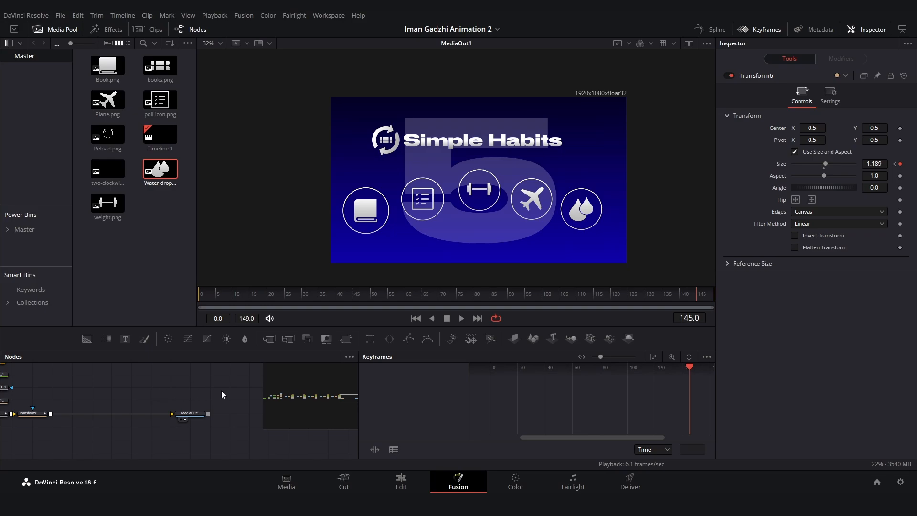
Try a Film Grain node between Transform6 and MediaOut1 with its Strength lowered to 0.0045, and preview it
key(shift+space)
text(G)
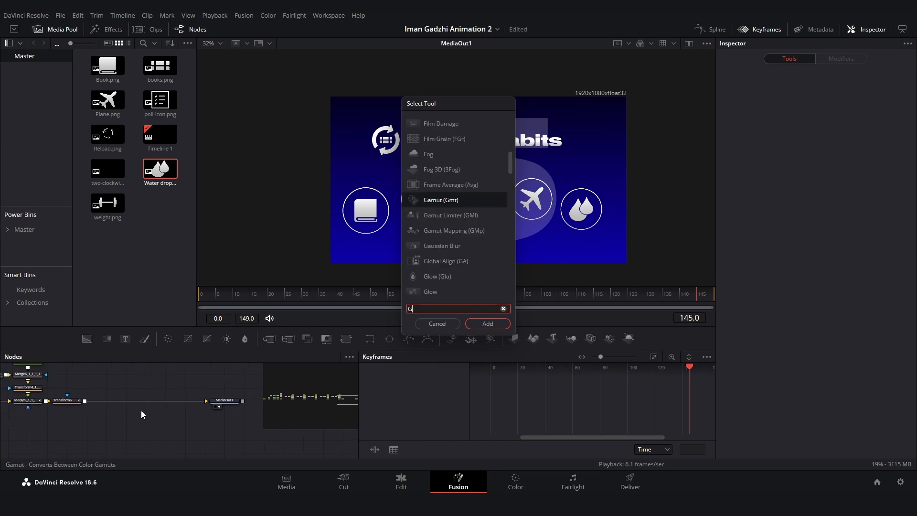
text(rain)
click(497, 324)
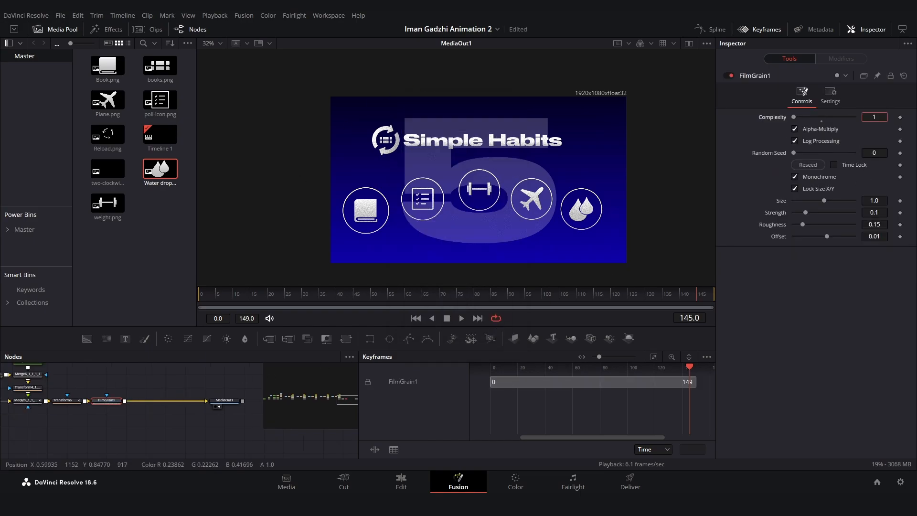
drag(805, 212, 798, 212)
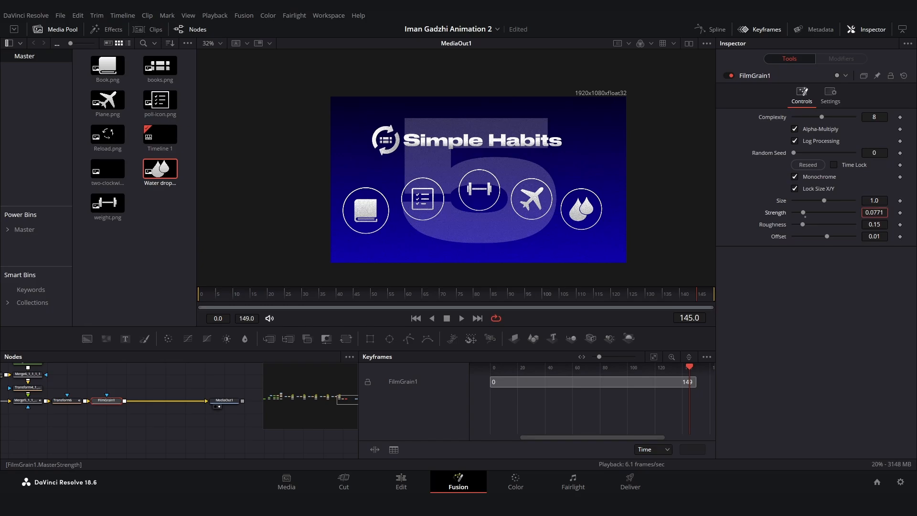
drag(584, 241, 375, 204)
scroll(511, 209, up, 2)
key(space)
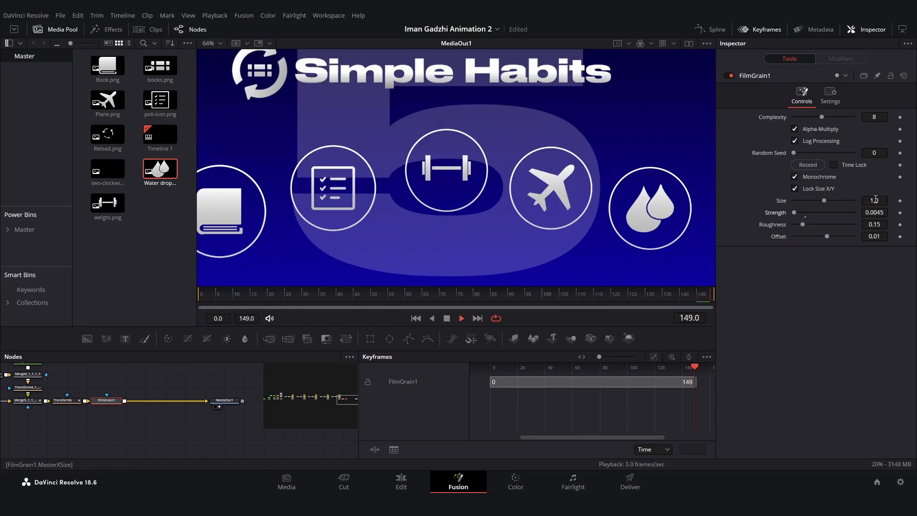
key(space)
scroll(573, 187, down, 3)
Add a Vignette node before MediaOut1 and set its Size to 1.0 and Anamorphism to 1.957
drag(215, 401, 253, 402)
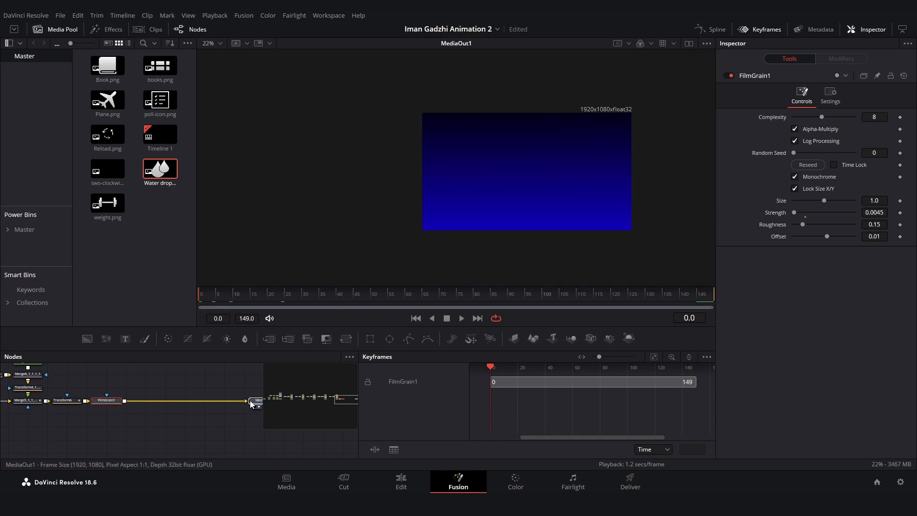
drag(187, 409, 102, 408)
key(shift+space)
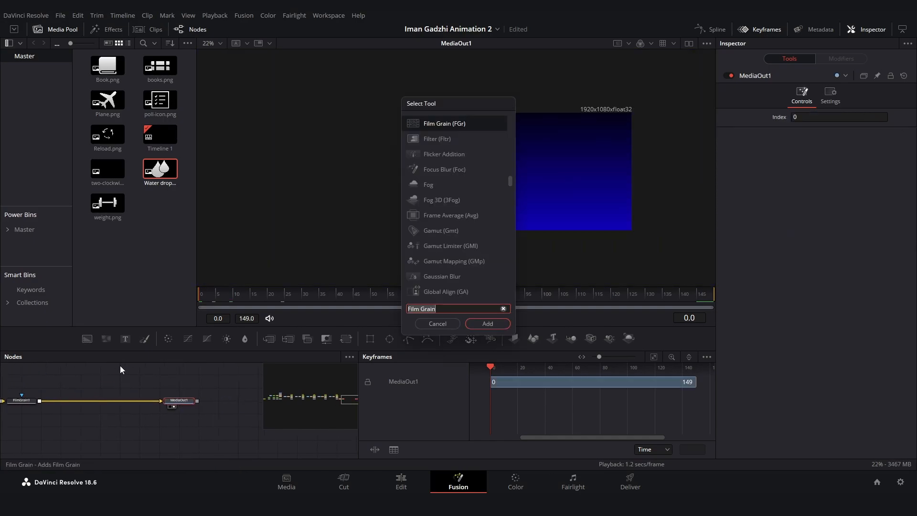
text(vignette)
key(Return)
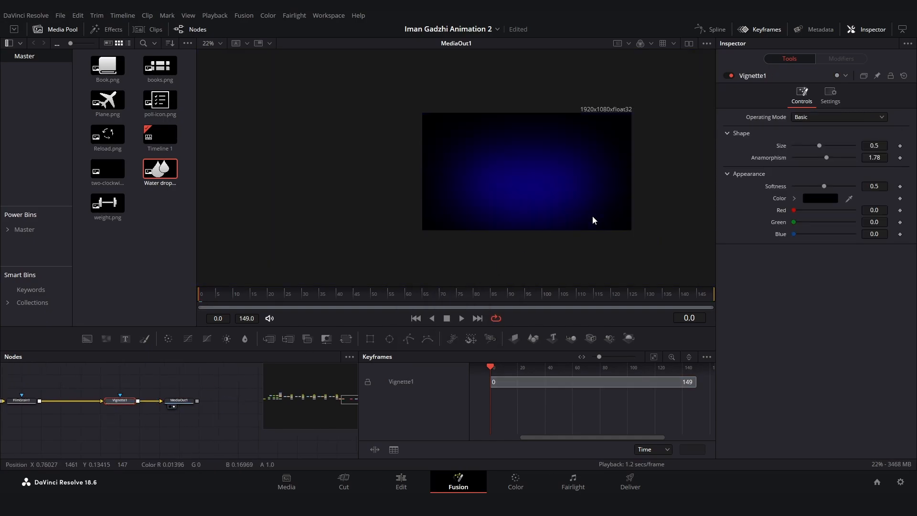
drag(882, 150, 915, 150)
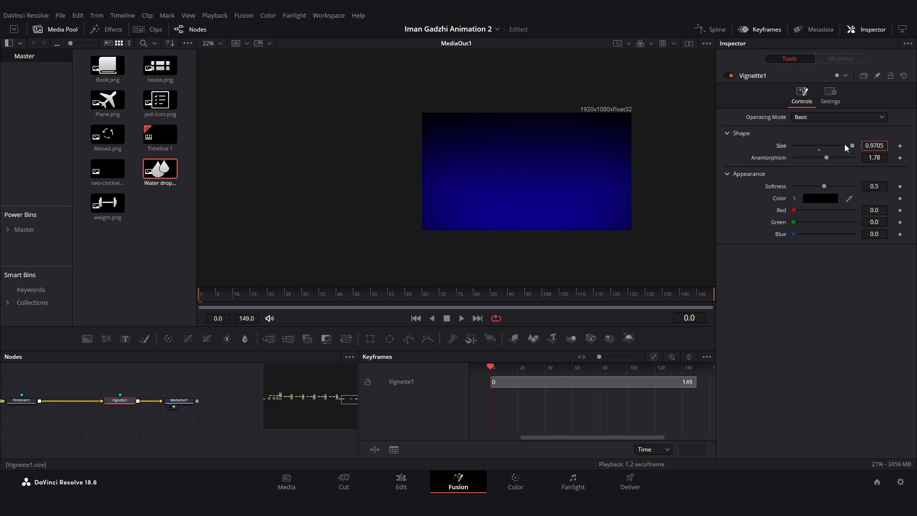
drag(846, 146, 891, 158)
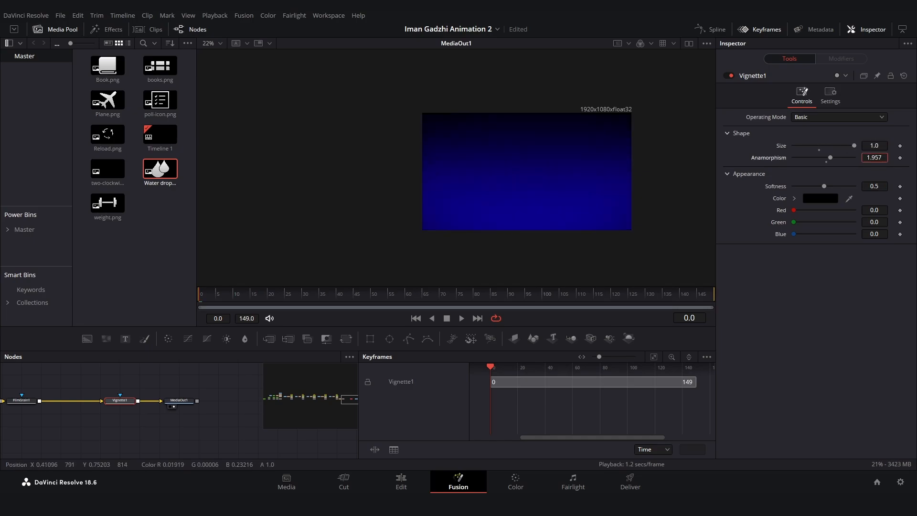
Play the animation from the start on the Edit page to check the vignette, and return to the Fusion composition
click(402, 481)
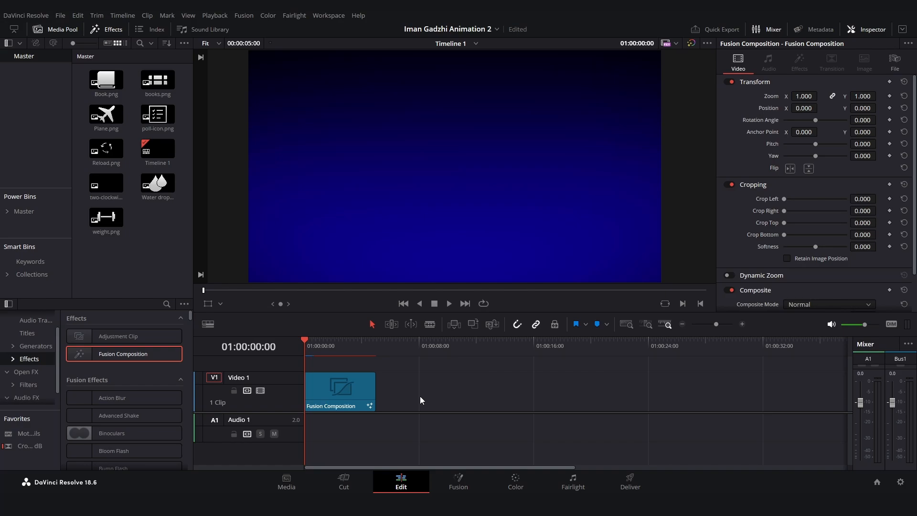
key(space)
right_click(457, 477)
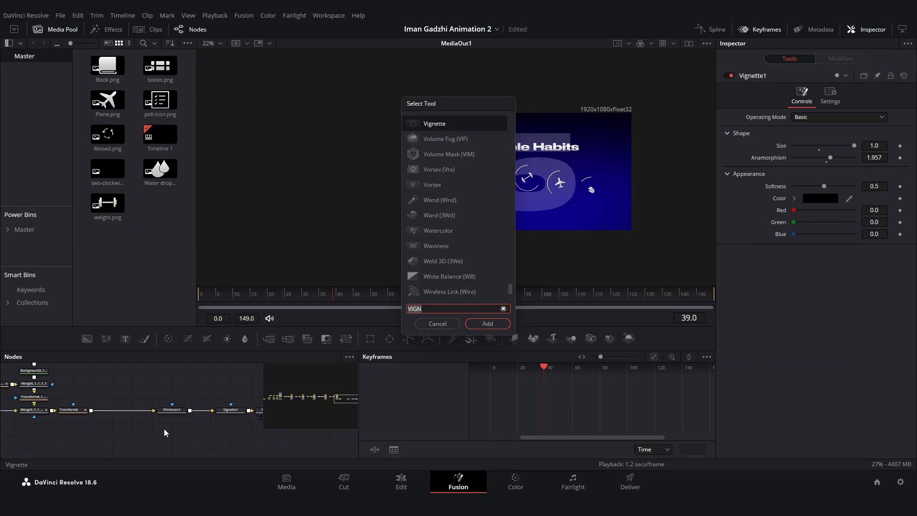
Add a Glow node after Transform6 with Glow Size 0.0 and Glow 0.457, and toggle it off and on to compare
text(glo)
key(Return)
drag(149, 426, 104, 419)
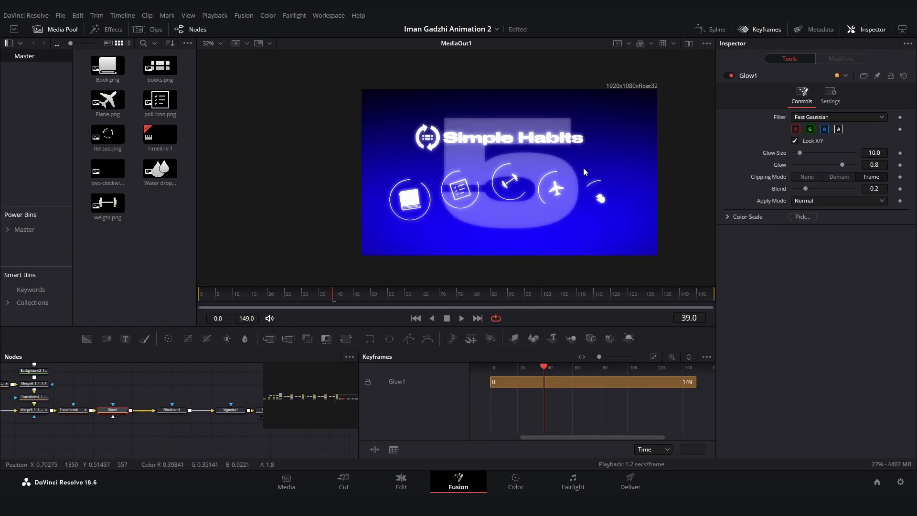
drag(799, 153, 793, 153)
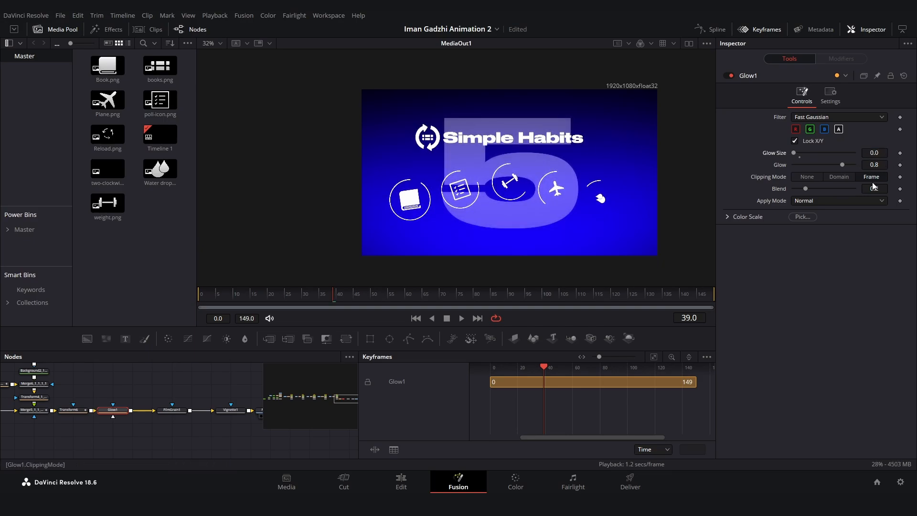
drag(842, 165, 821, 165)
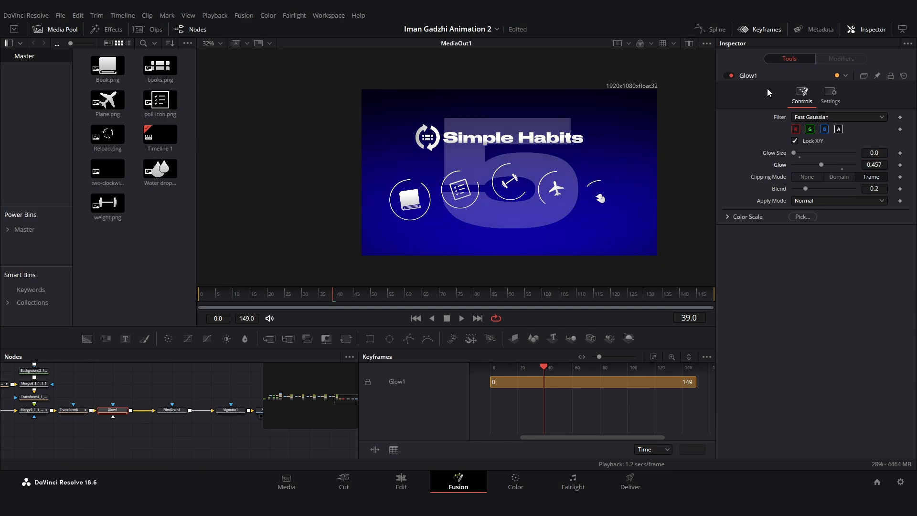
click(732, 77)
click(733, 77)
click(733, 76)
click(733, 77)
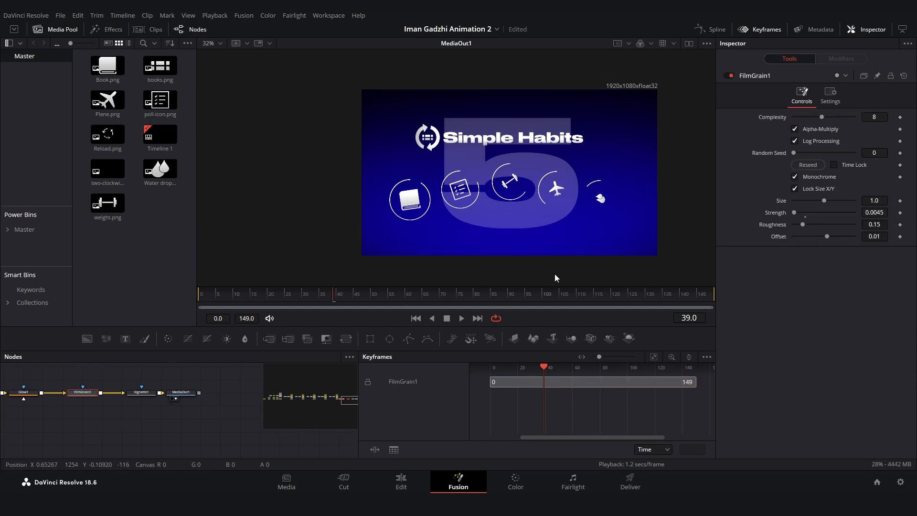
Replace FilmGrain1 with a Grain node between Glow1 and Vignette1, and set its Power to 0.64
key(Delete)
key(shift+space)
text(F)
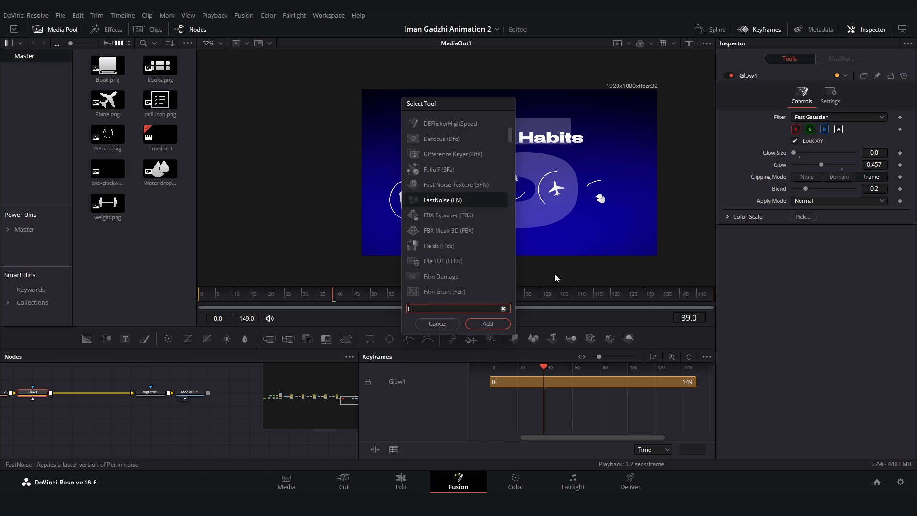
key(Return)
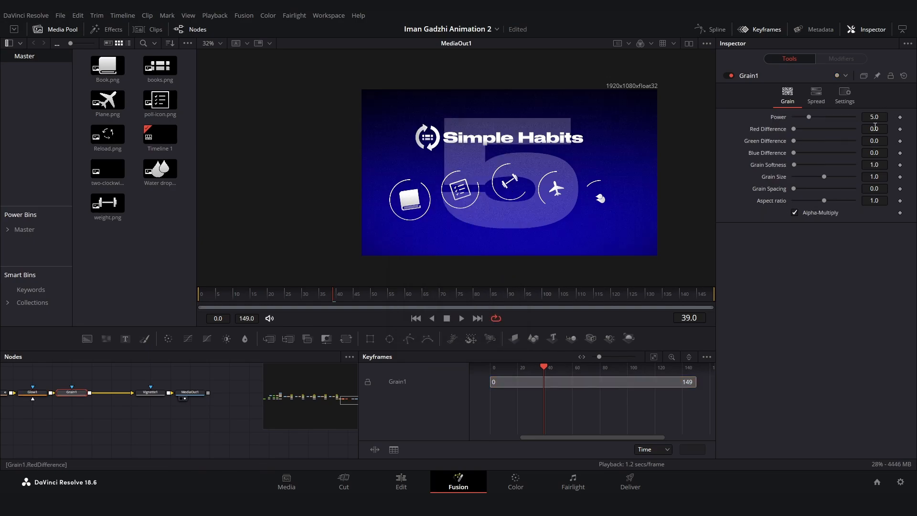
drag(874, 118, 845, 117)
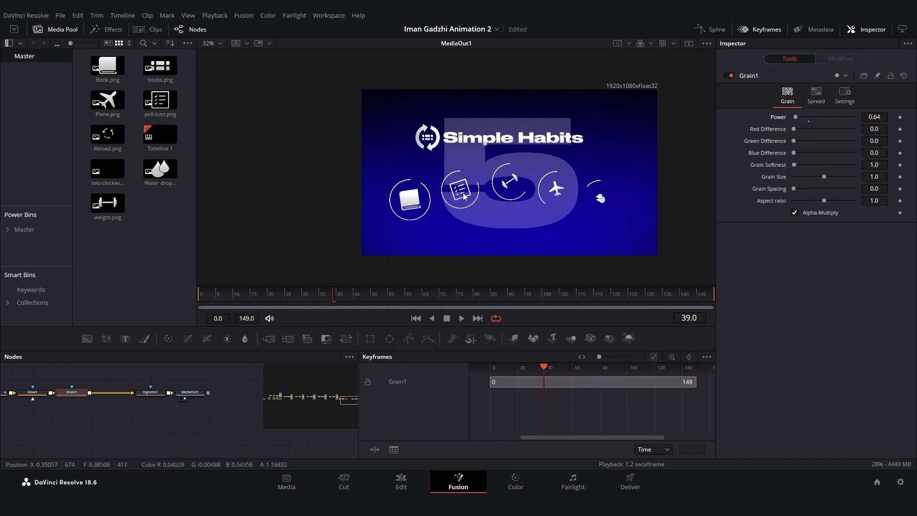
scroll(453, 199, up, 3)
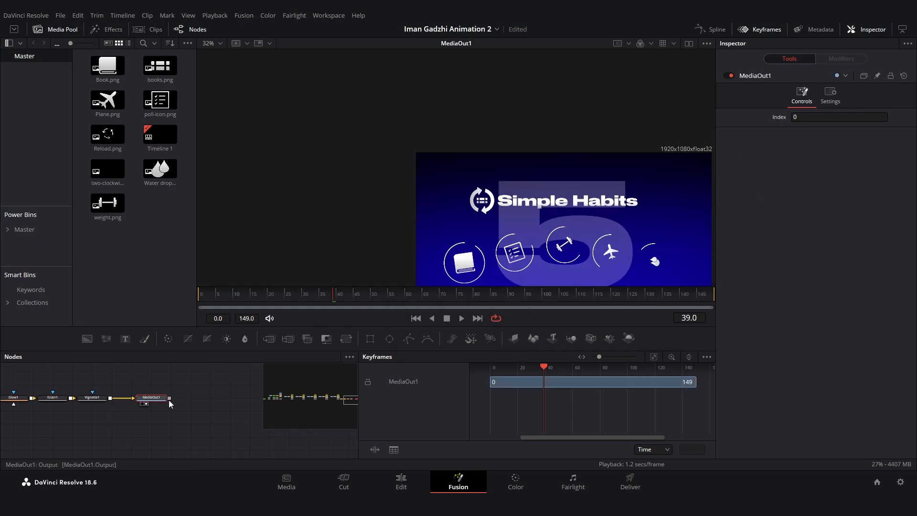
click(198, 393)
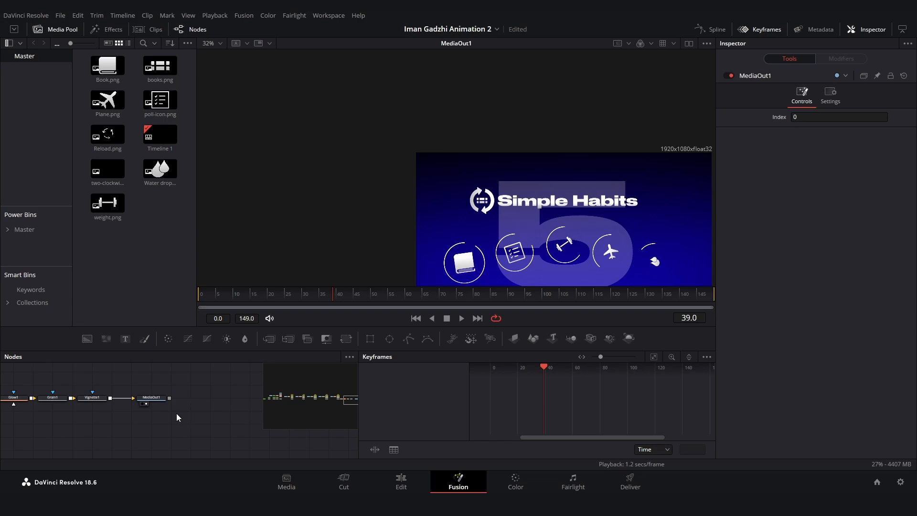
key(ctrl+z)
scroll(176, 414, down, 4)
scroll(145, 408, up, 3)
drag(19, 410, 95, 422)
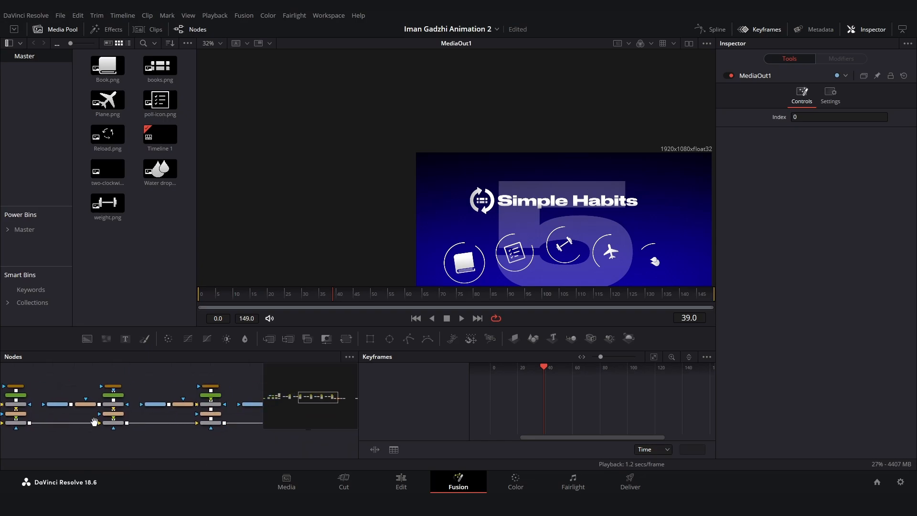
scroll(165, 429, up, 5)
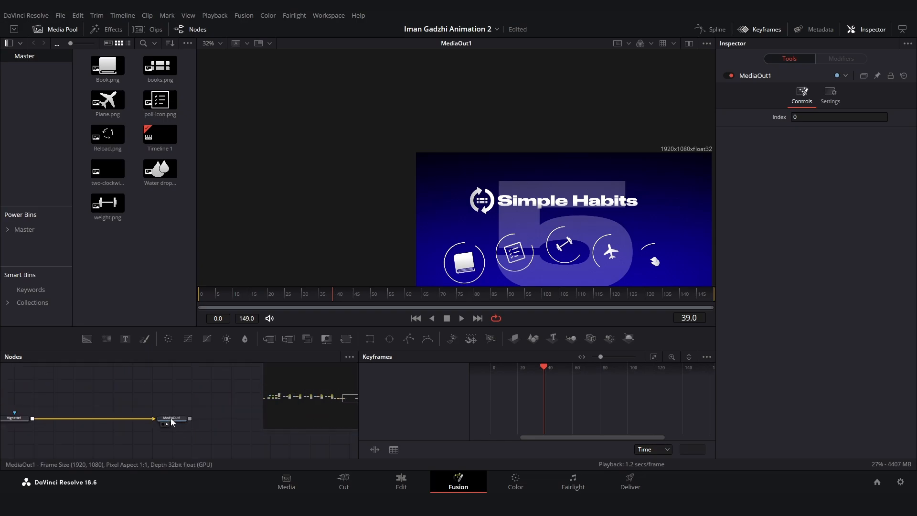
drag(172, 422, 71, 421)
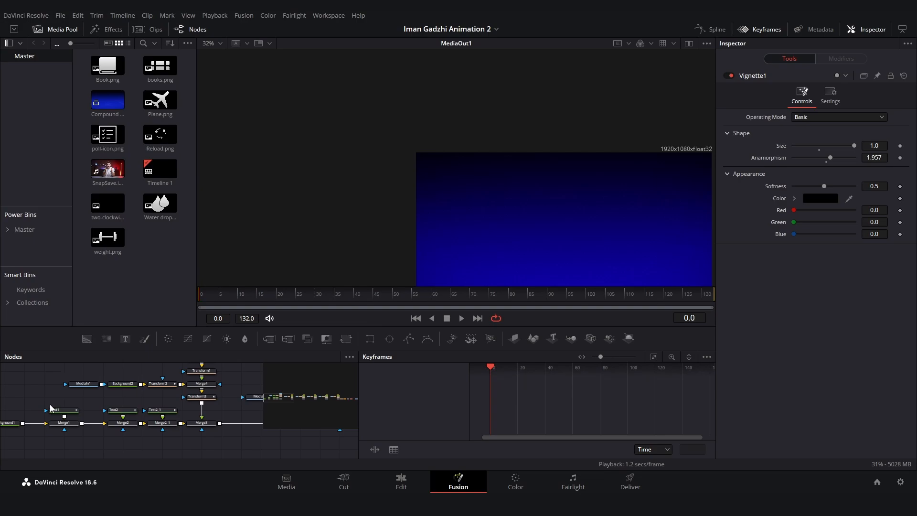
Enable Motion Blur on the Text1 node with the large 5 and on the Text2_1 node with "Habits"
click(54, 409)
click(889, 122)
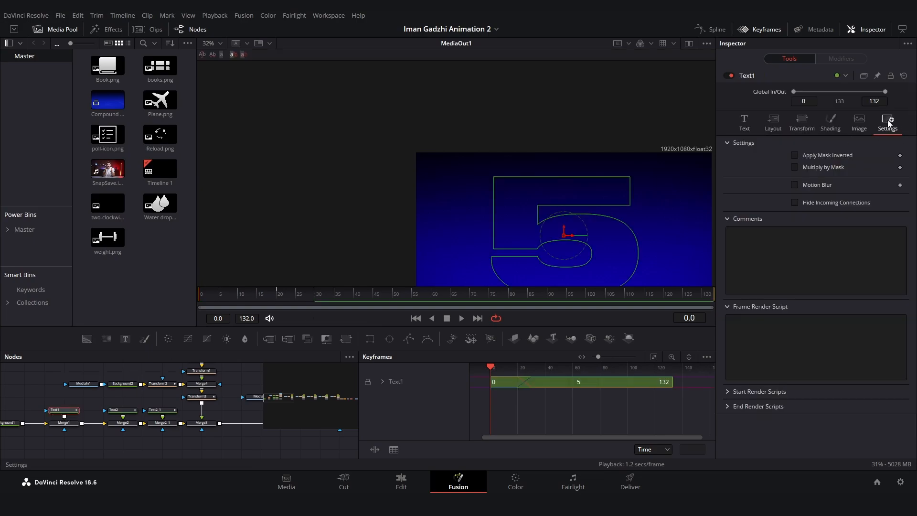
click(795, 185)
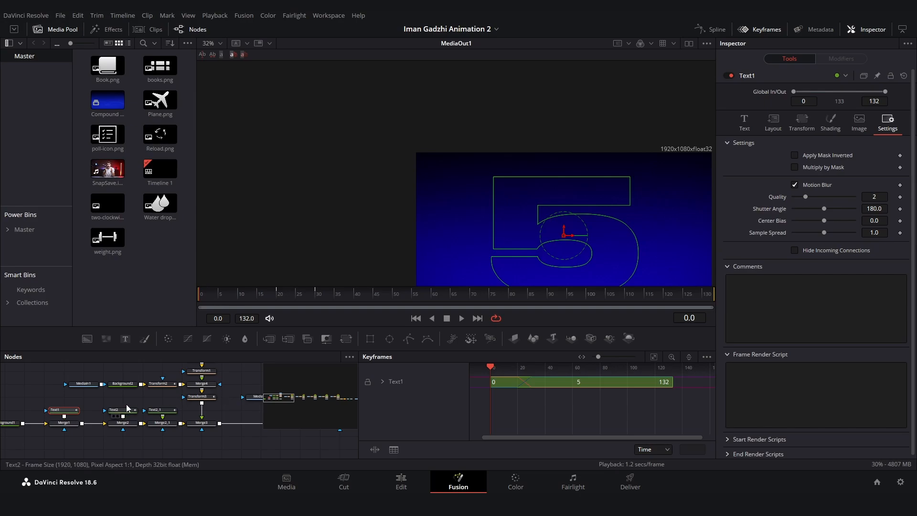
click(161, 409)
click(888, 122)
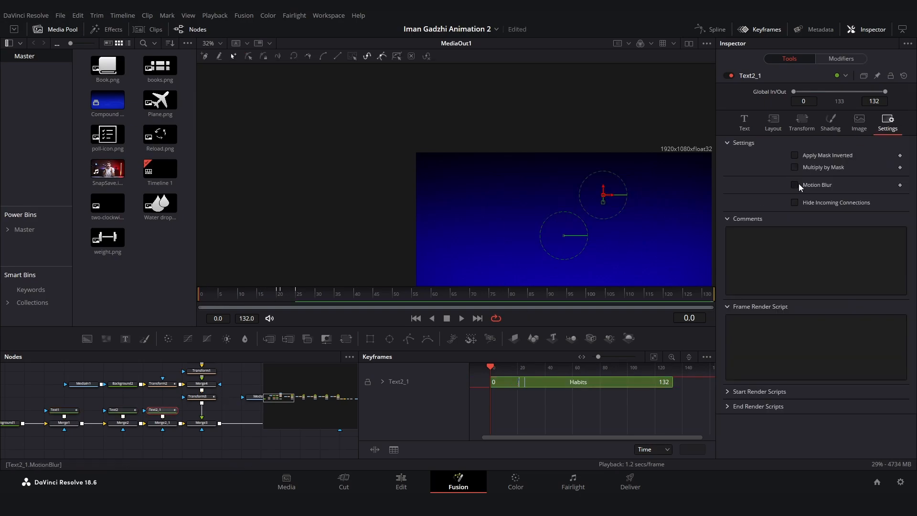
click(795, 184)
Enable Motion Blur on the Transform2 node and open the settings of Transform3
click(130, 402)
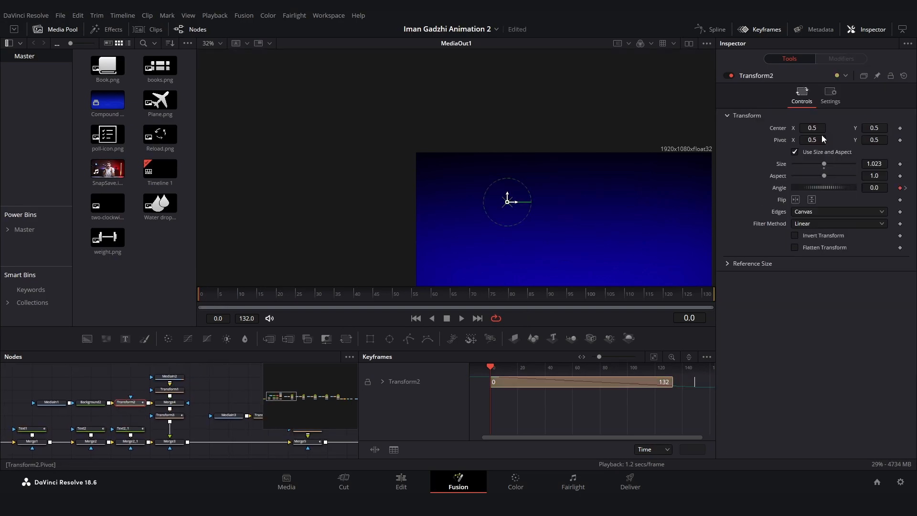
click(830, 94)
click(795, 209)
click(170, 376)
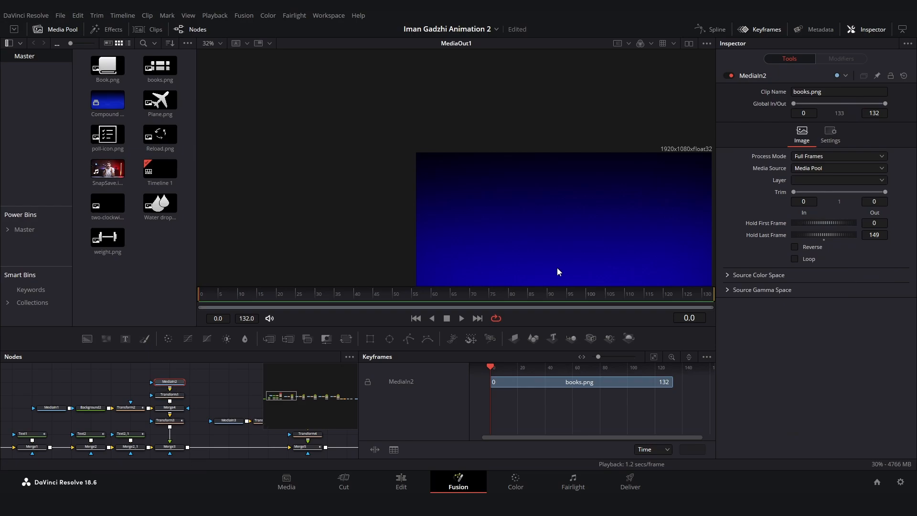
click(165, 420)
click(807, 103)
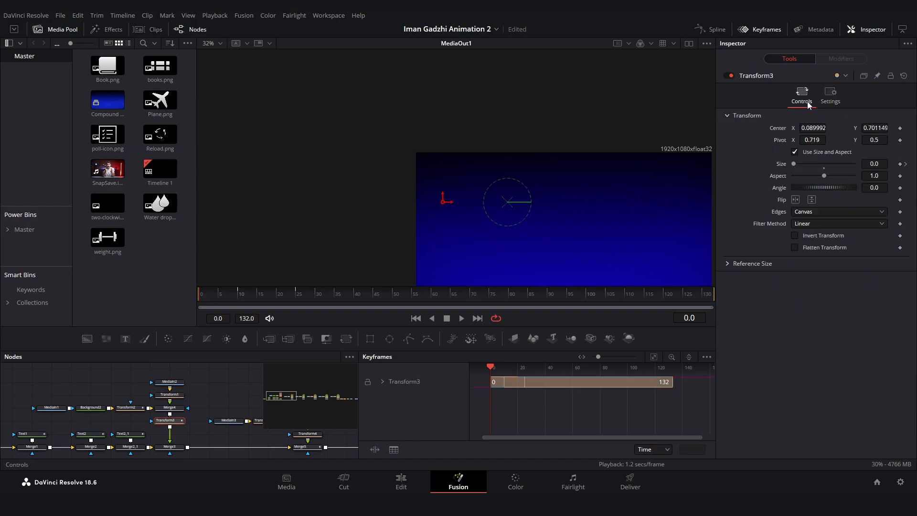
click(830, 98)
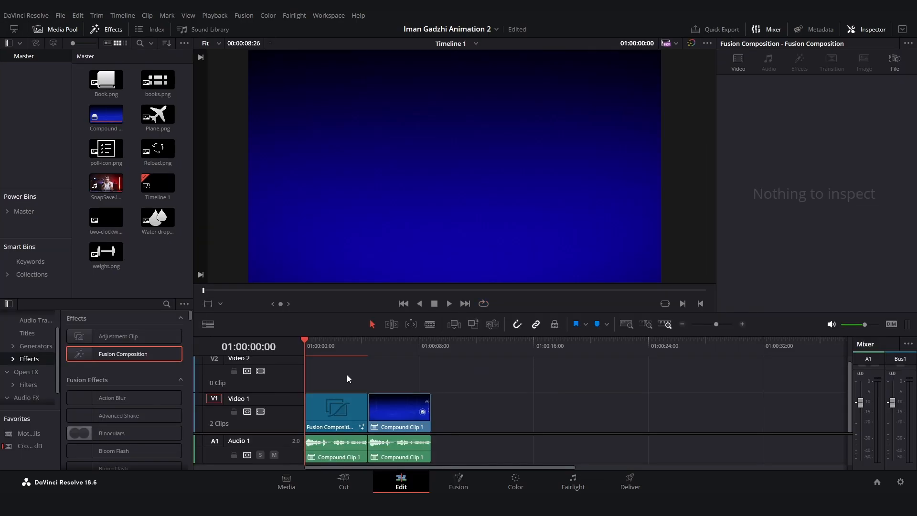